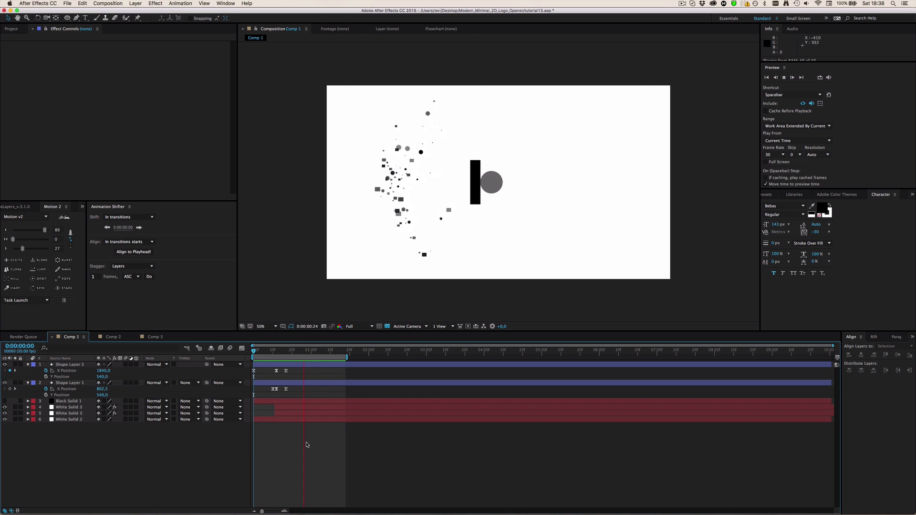
Step: Preview the finished logo animation in Comp 2 from its start
key("space")
left_click(114, 337)
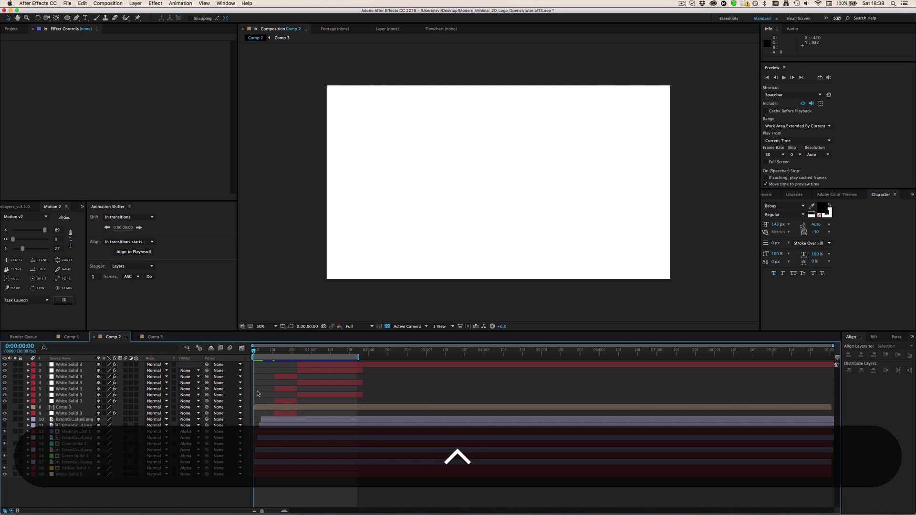
key("ctrl+0")
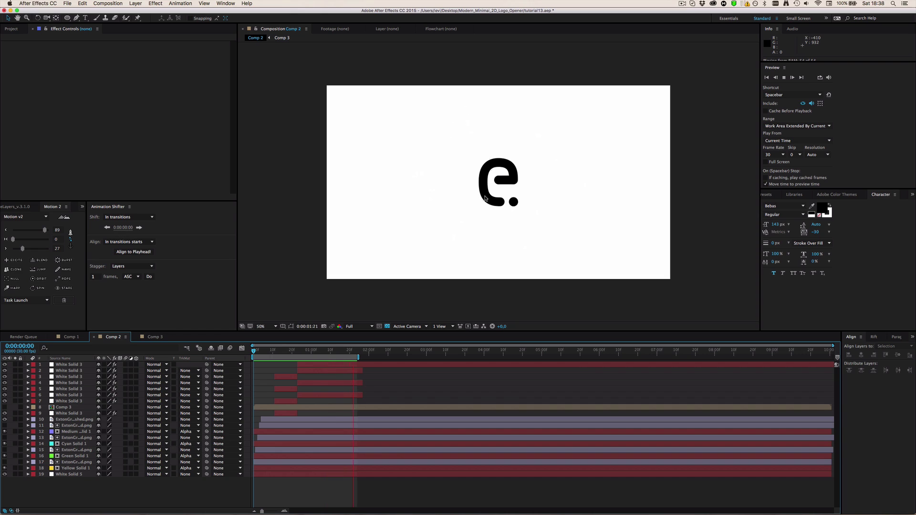
key("space")
left_click_drag(284, 357, 232, 356)
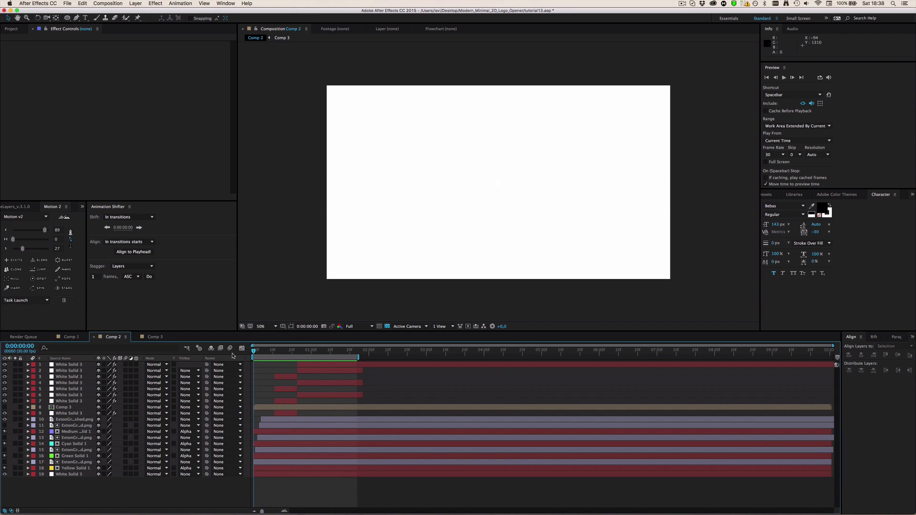
key("ctrl+0")
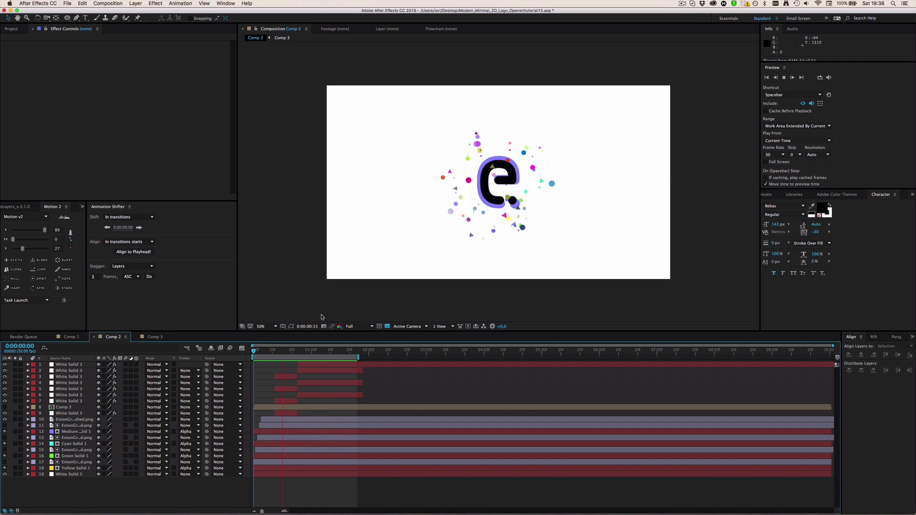
key("space")
Step: Preview the shape collision animation in Comp 1 and scrub to the particle burst around frame 24
left_click(77, 339)
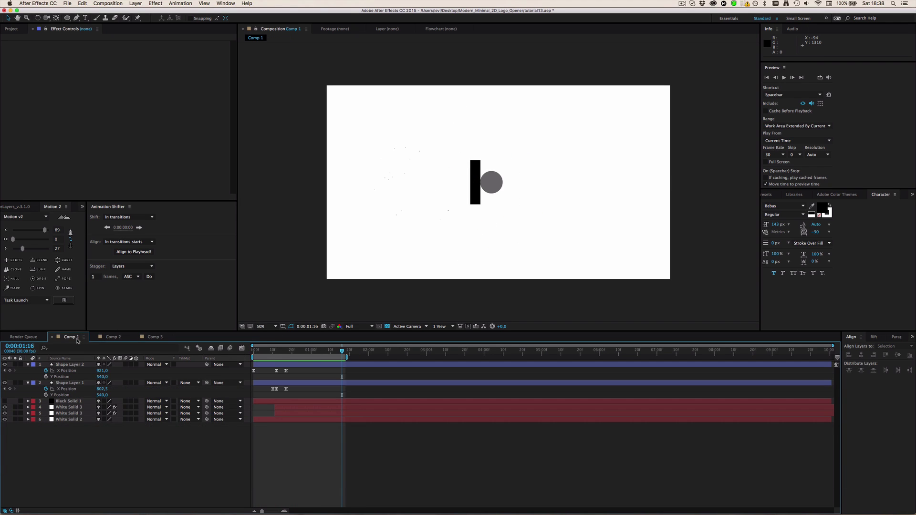
key("ctrl+0")
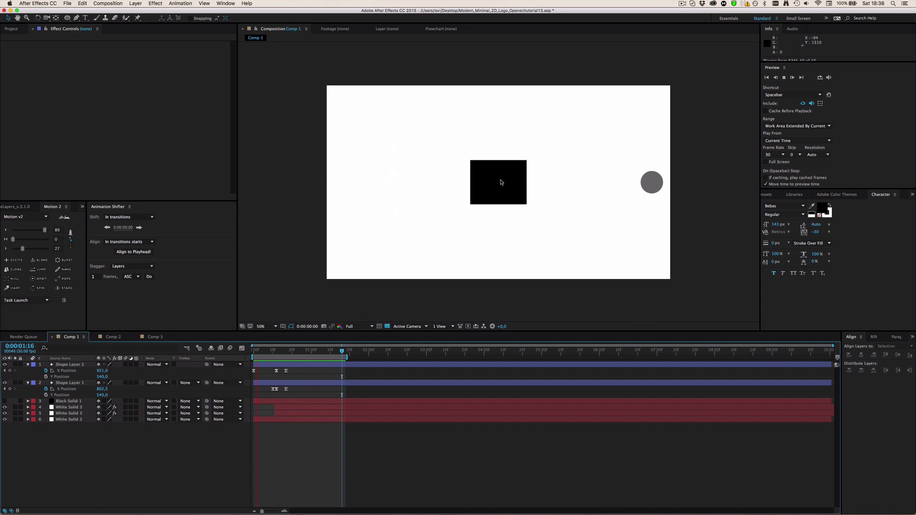
key("space")
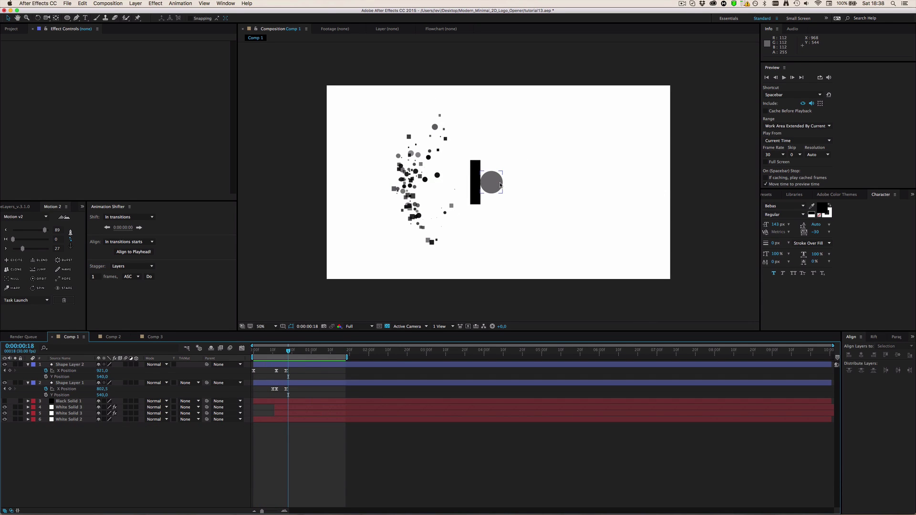
mouse_move(288, 351)
left_mouse_down()
mouse_move(270, 352)
mouse_move(301, 353)
left_mouse_up()
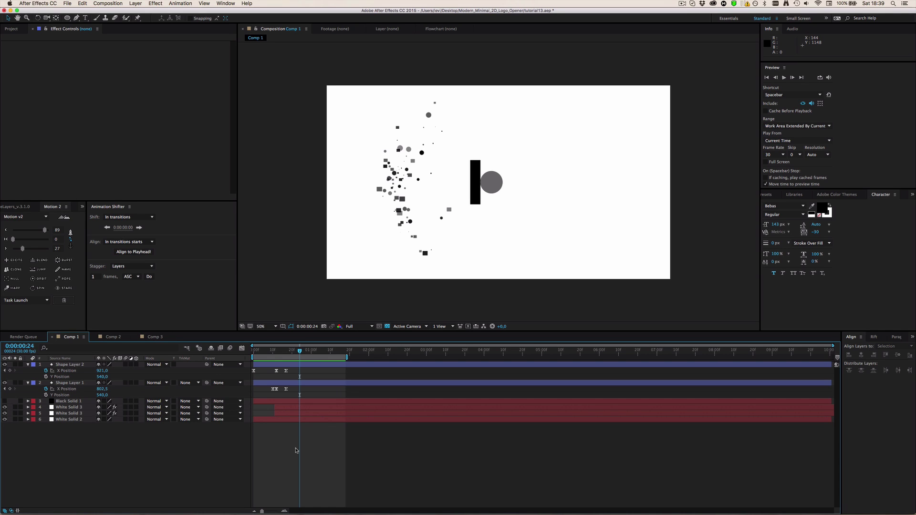
Step: Create a new 1920 x 1080 px composition with a duration of about 5 seconds
key("super+n")
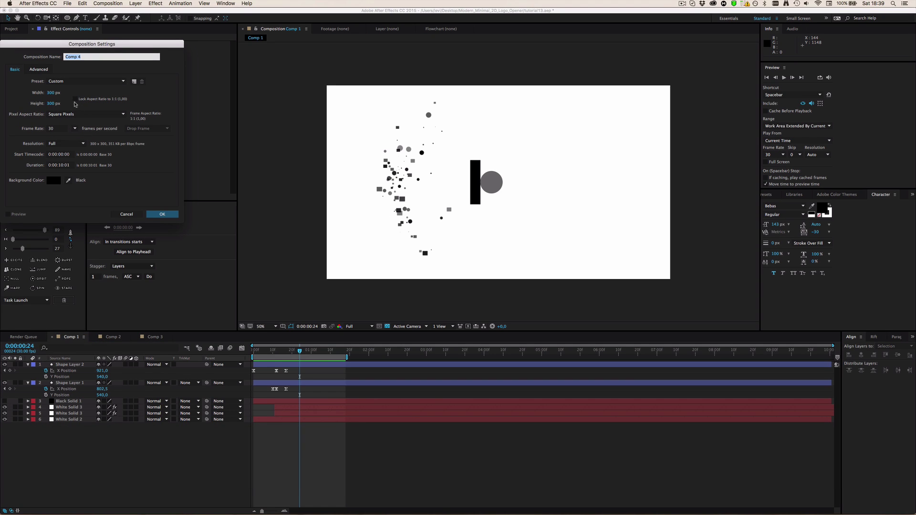
left_click(79, 82)
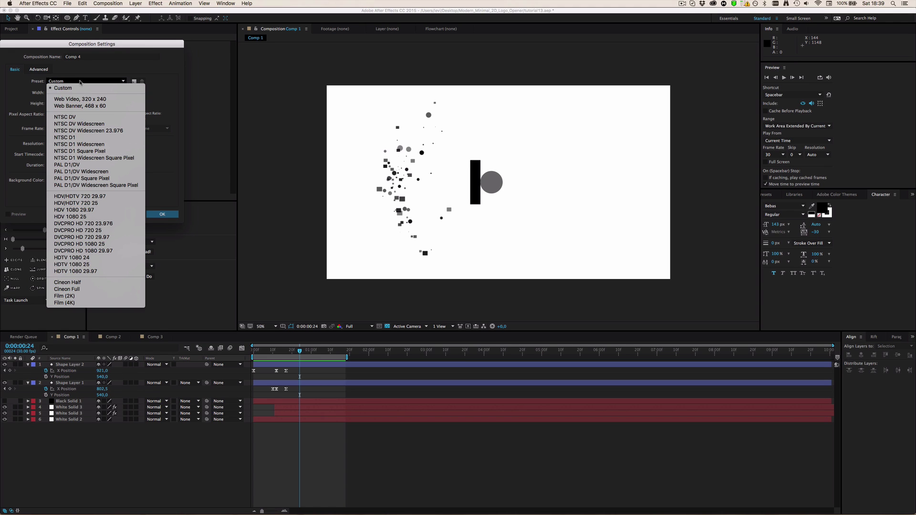
left_click(81, 85)
double_click(51, 92)
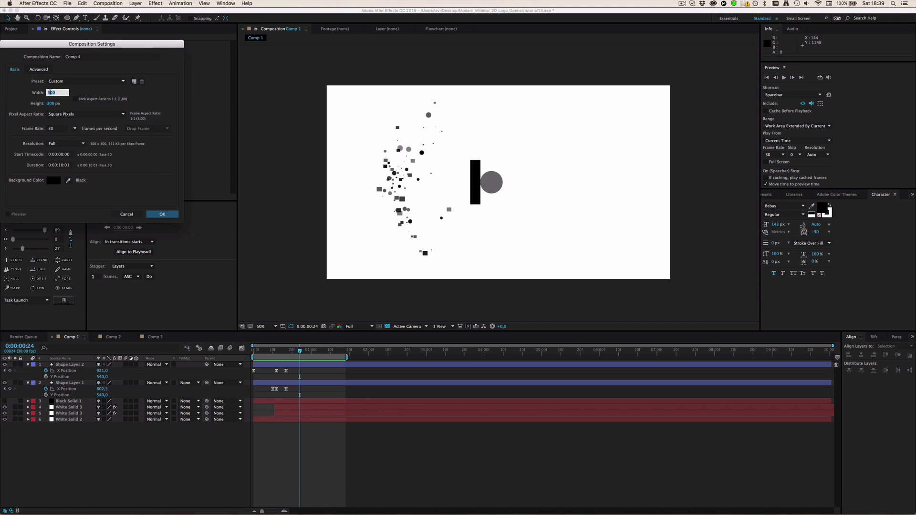
type("1920")
key("Tab")
type("1080")
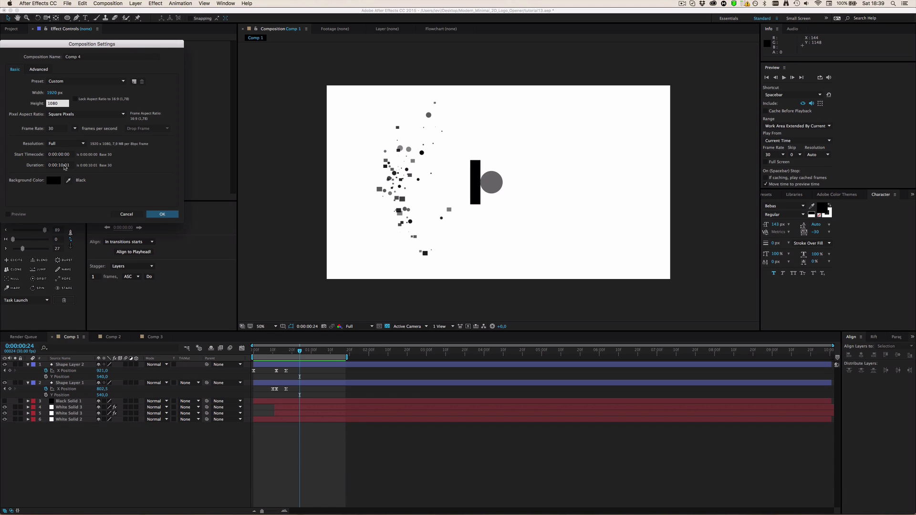
left_click(64, 166)
type("0500")
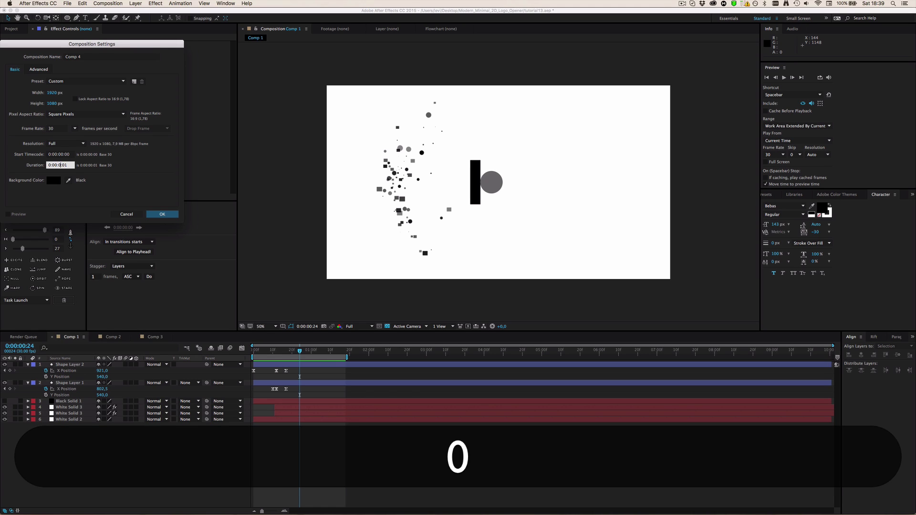
key("Return")
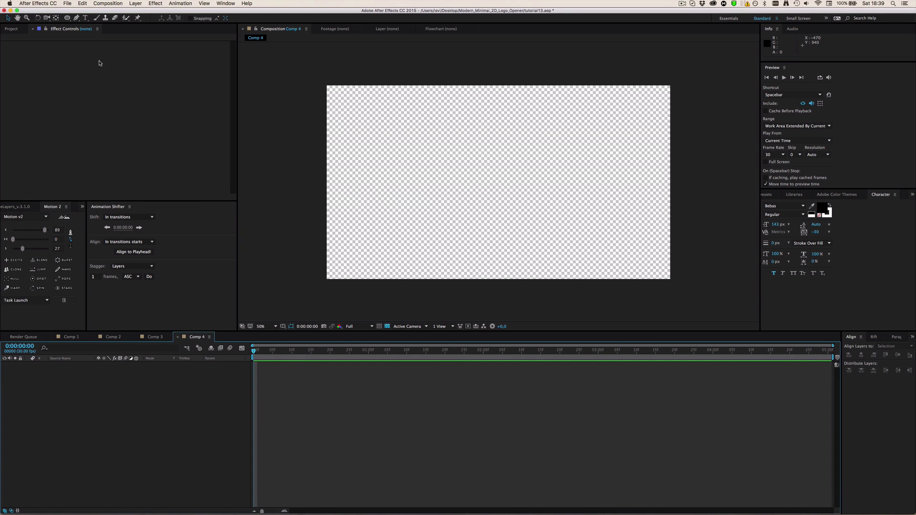
Step: Add a white 1920 x 1080 px solid to the new composition as its background
key("super+y")
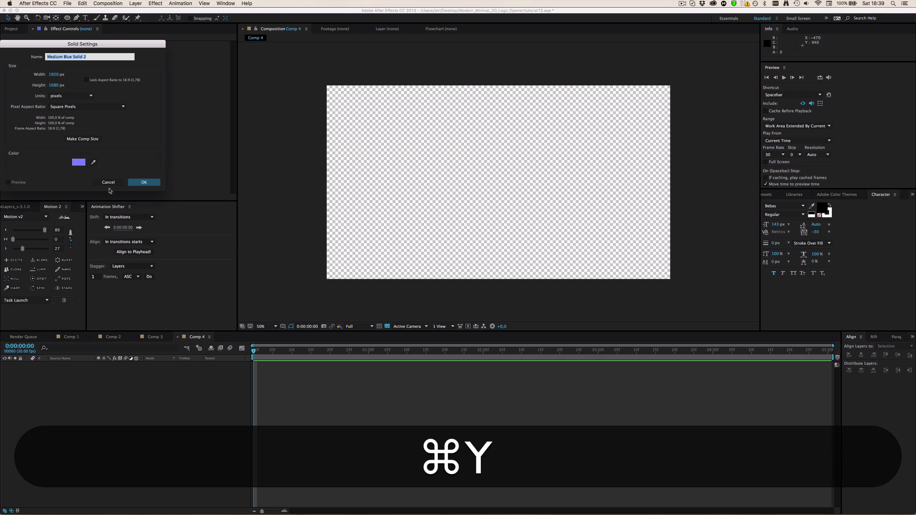
left_click(83, 163)
left_click(7, 55)
left_click(163, 56)
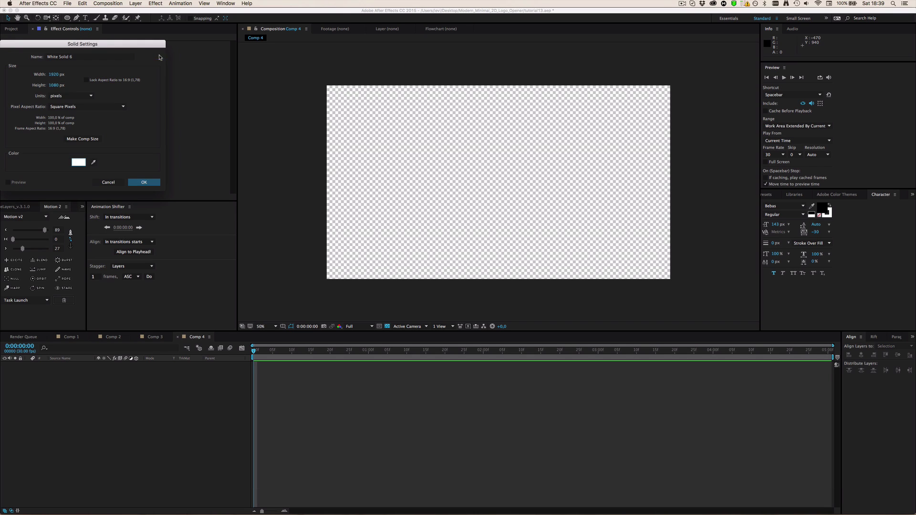
left_click(143, 181)
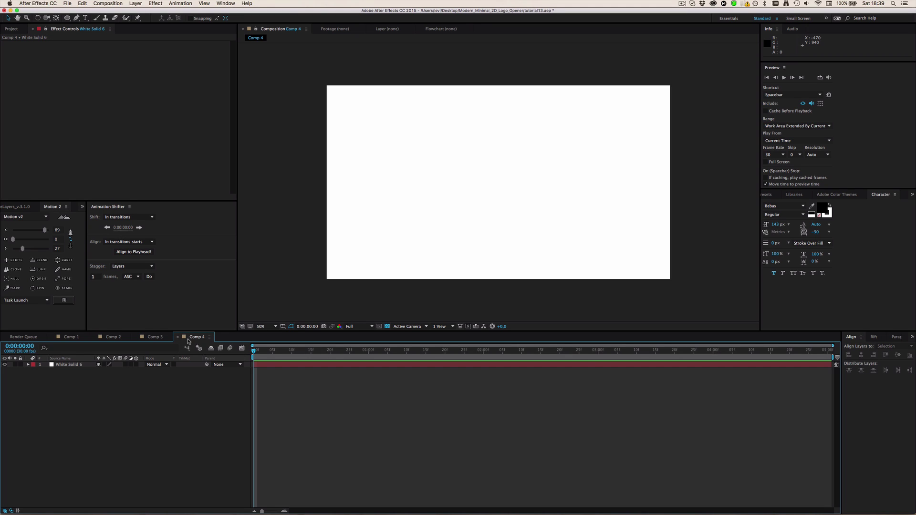
Step: Duplicate the white solid and apply the Trapcode Particular effect to the upper copy
left_click(76, 365)
left_click(113, 397)
left_click(70, 365)
key("super+d")
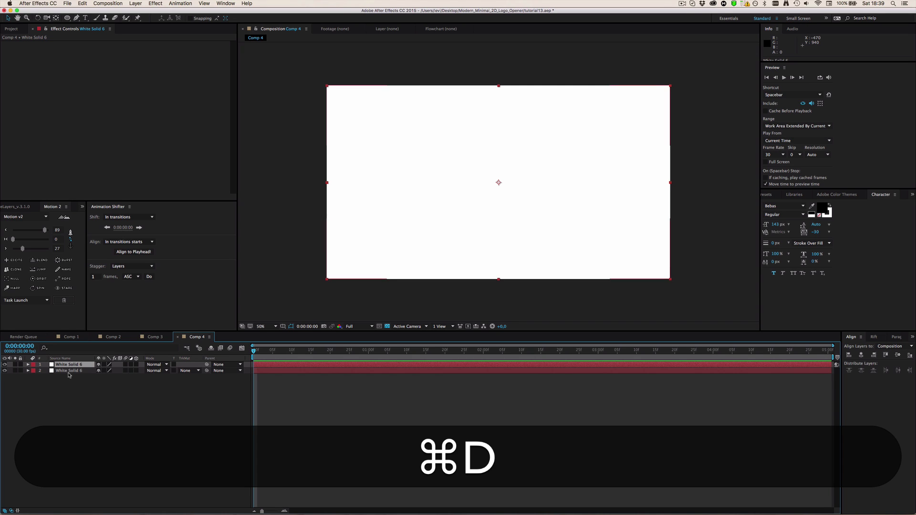
left_click(156, 3)
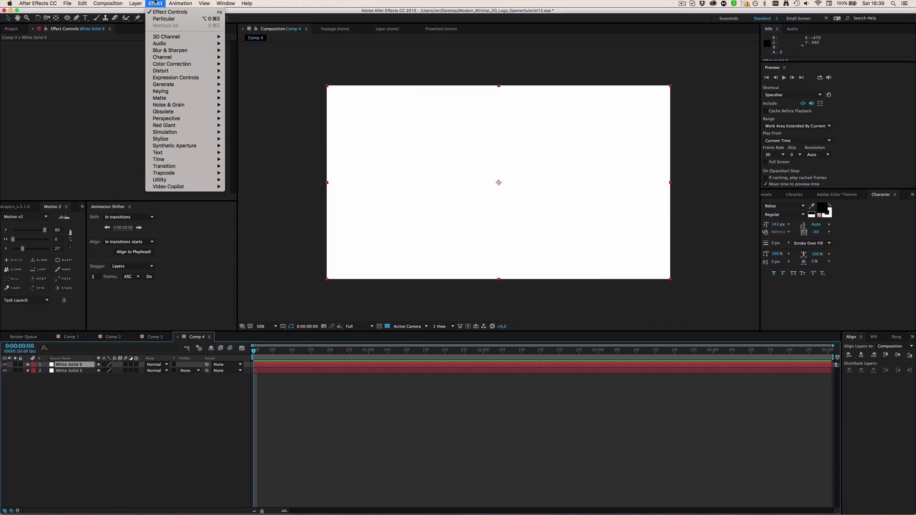
mouse_move(176, 175)
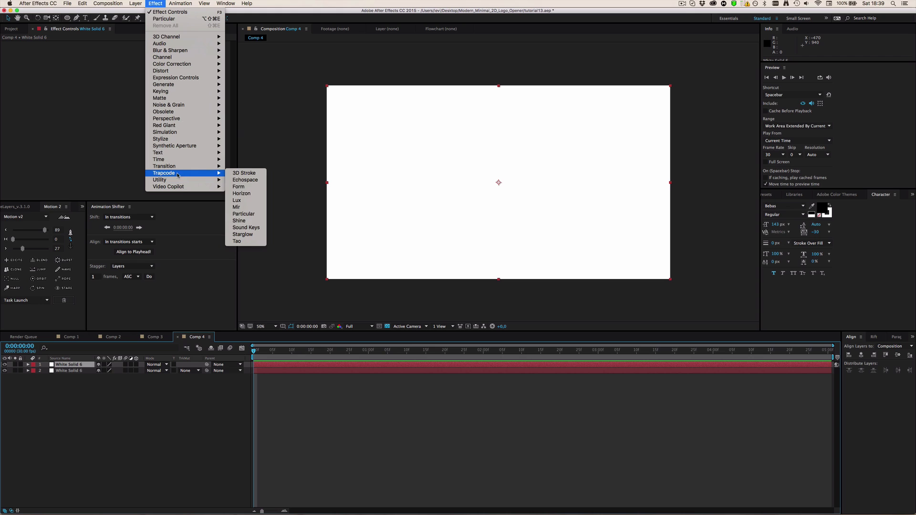
left_click(252, 215)
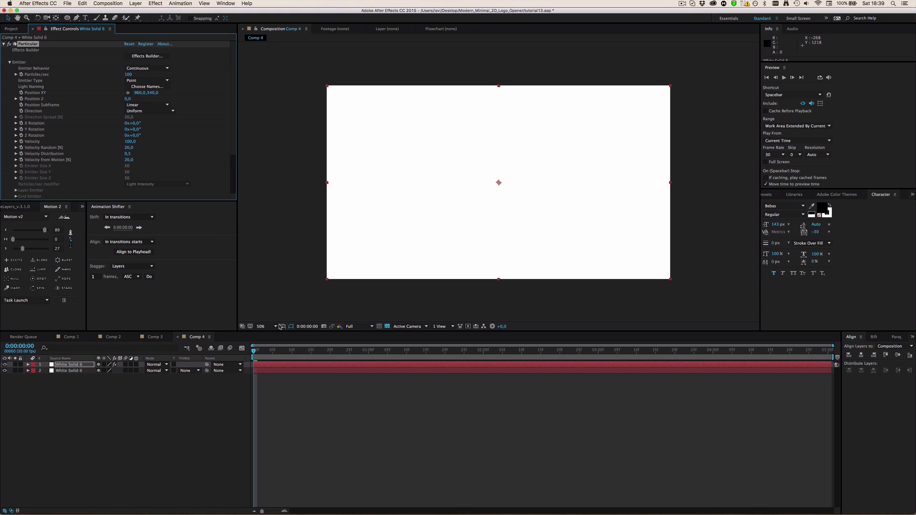
Step: Set Particular's particle color to black and scrub through the timeline to check the emission
scroll(84, 96, "down", 5)
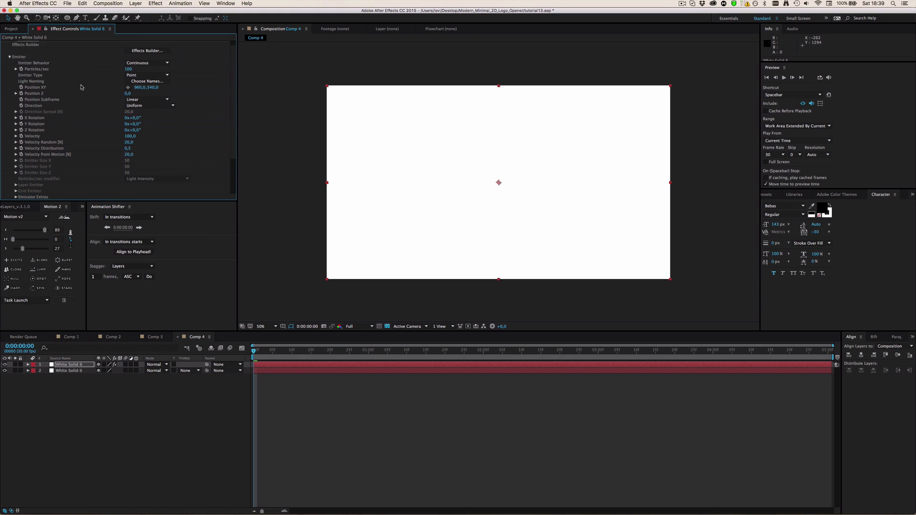
left_click(10, 160)
scroll(73, 156, "down", 8)
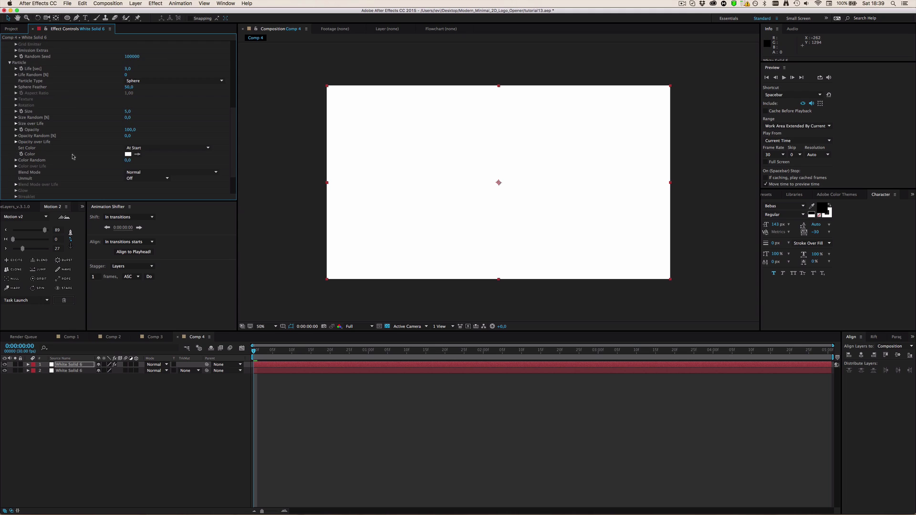
left_click(128, 154)
left_click_drag(58, 107, 91, 159)
left_click(164, 57)
left_click_drag(293, 352, 611, 364)
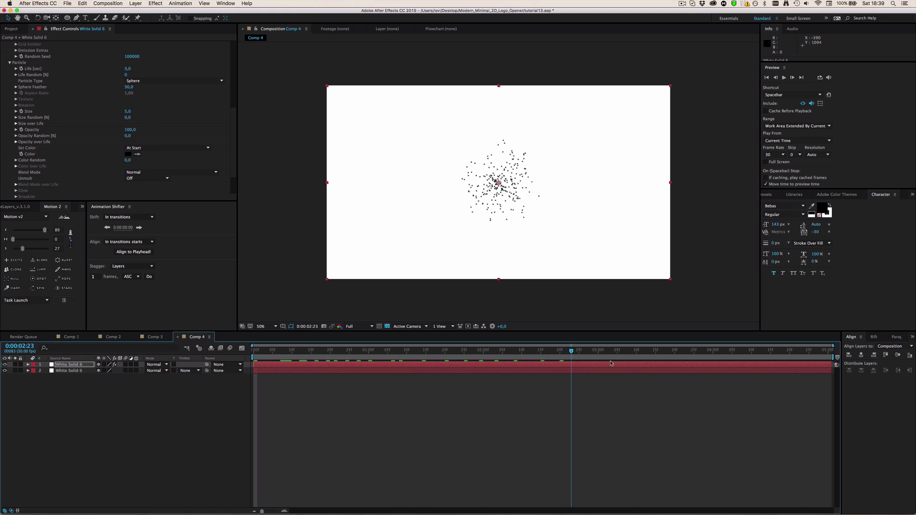
left_click_drag(720, 360, 499, 356)
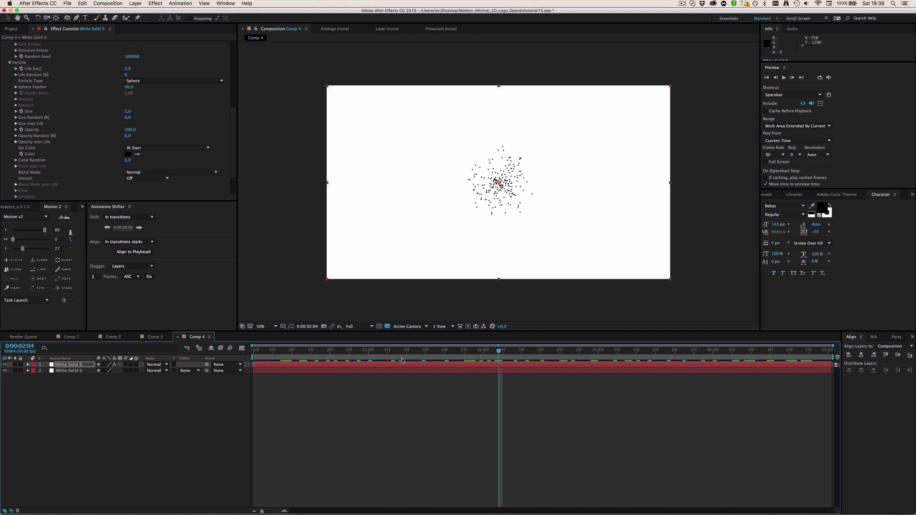
key("space")
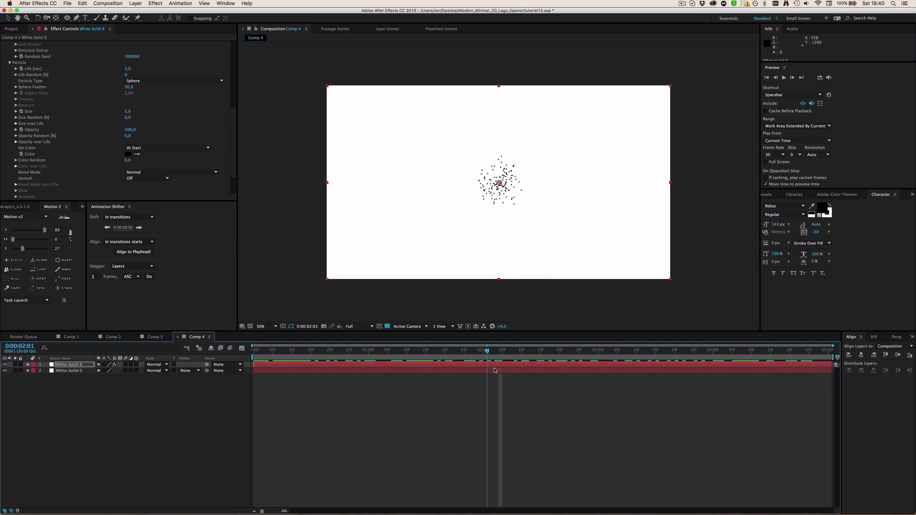
Step: Try the Explode emitter behavior in Particular and preview the particles from the start of the composition
scroll(116, 126, "up", 10)
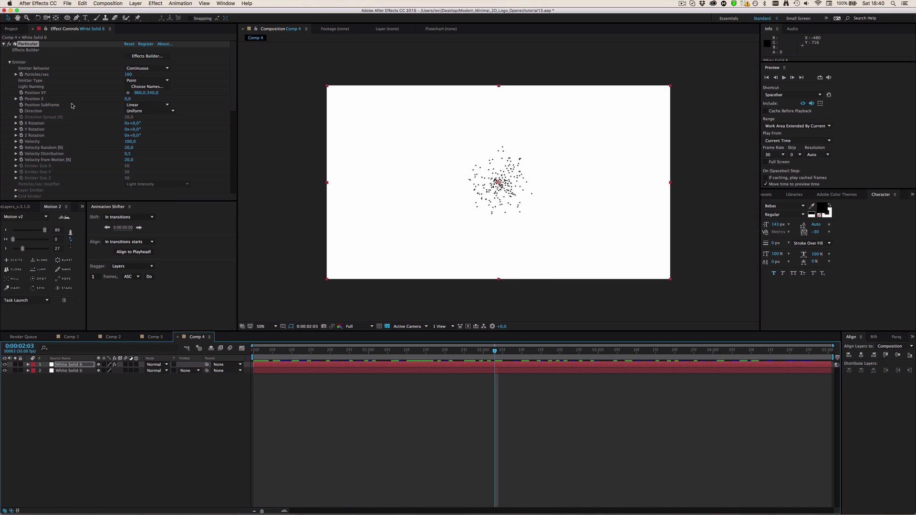
left_click(34, 68)
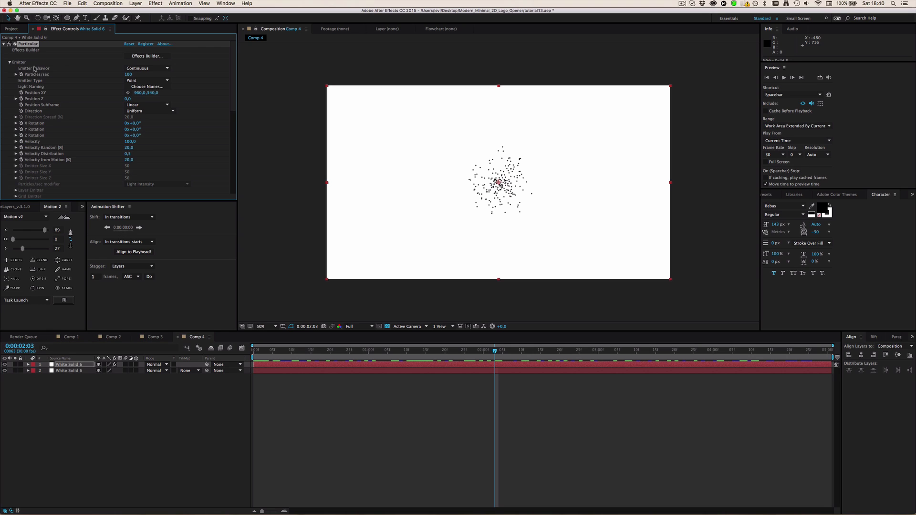
left_click(141, 71)
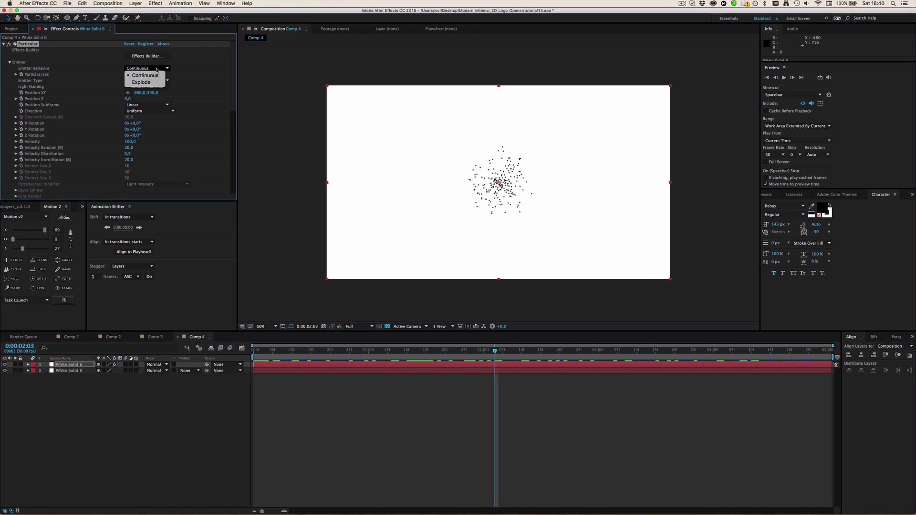
left_click(150, 82)
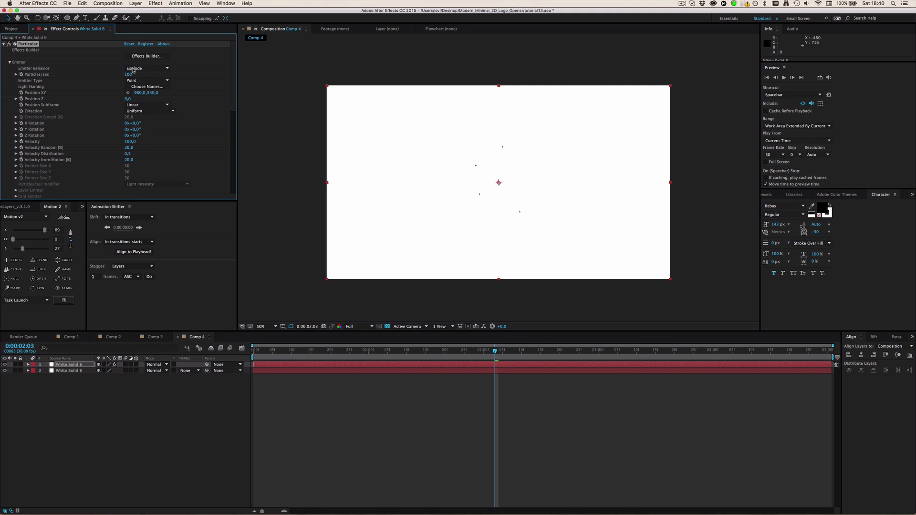
left_click(295, 373)
key("Home")
key("space")
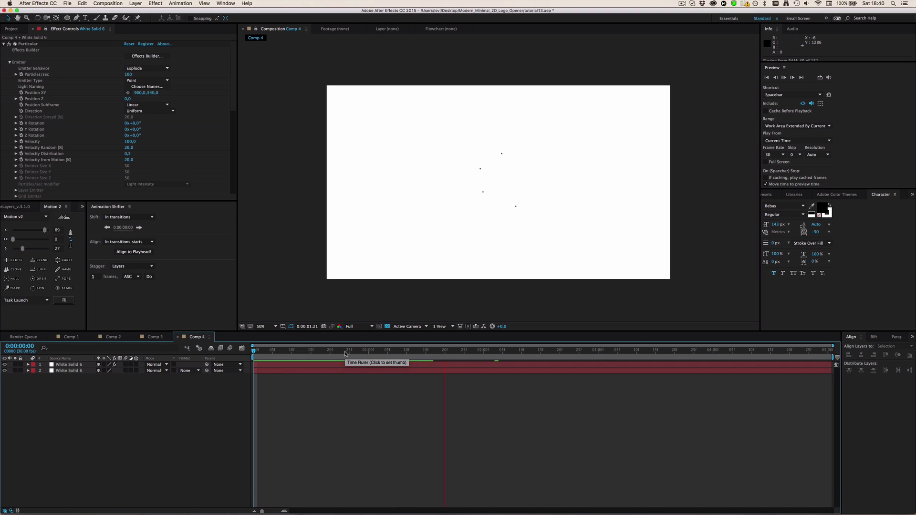
key("space")
left_click(257, 351)
mouse_move(258, 353)
left_mouse_down()
mouse_move(250, 354)
mouse_move(262, 354)
left_mouse_up()
Step: Return the emitter behavior to Continuous and preview the emission
left_click(146, 69)
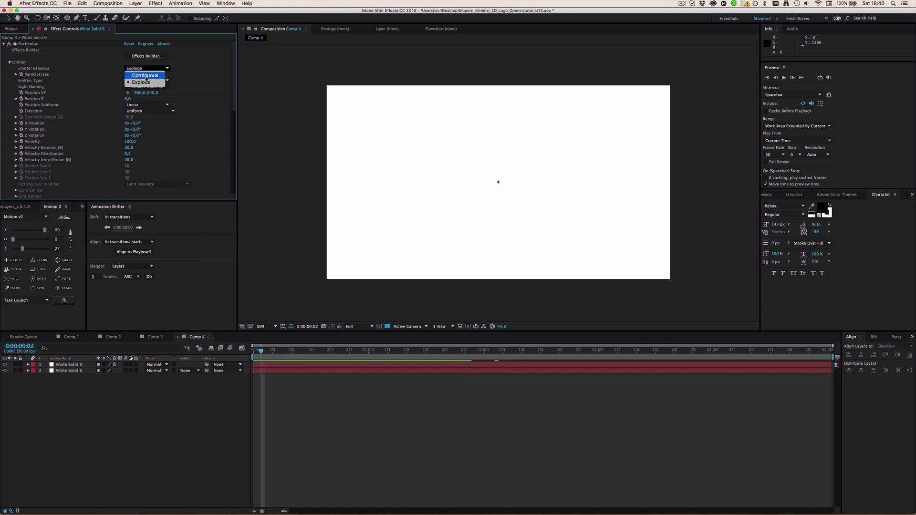
left_click(146, 76)
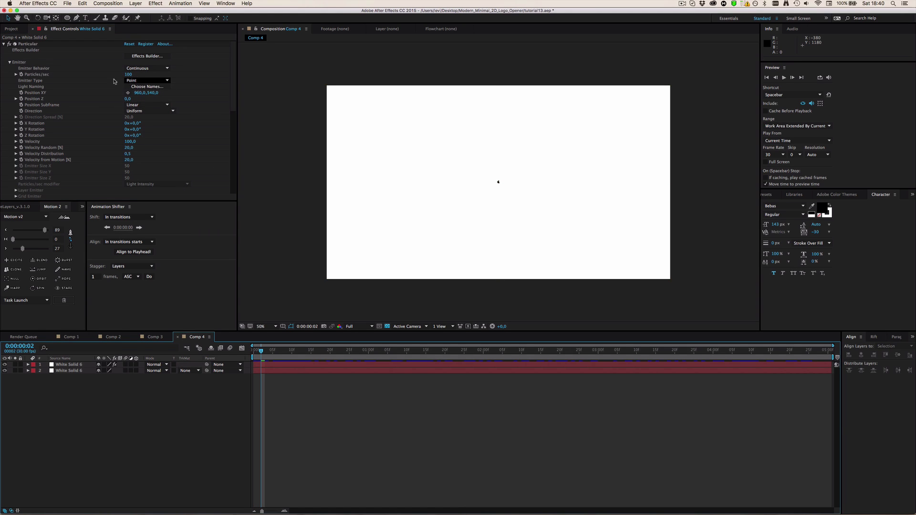
key("space")
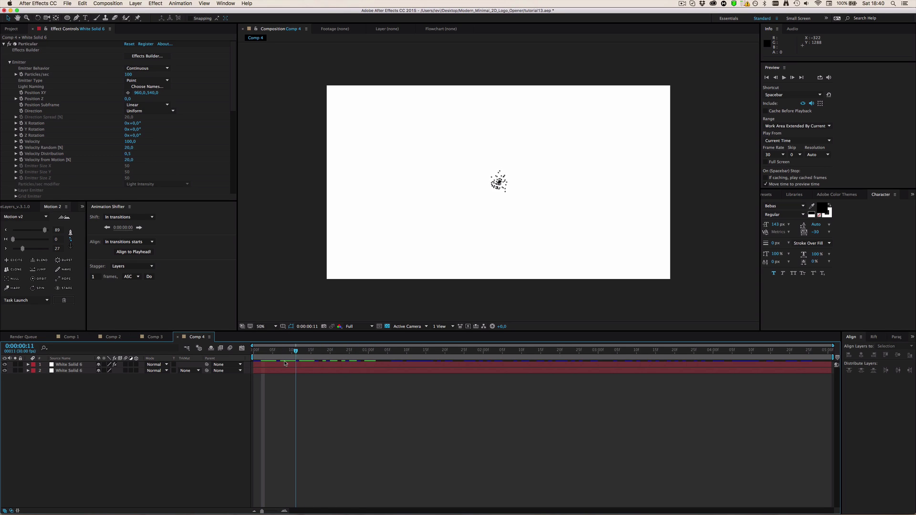
scroll(115, 144, "down", 1)
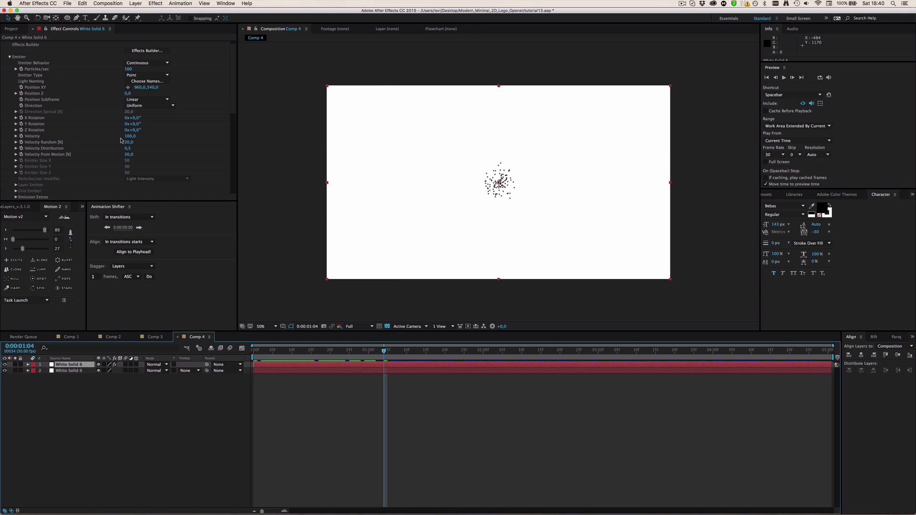
Step: Set the Particular emitter's velocity to 2500
left_click_drag(129, 137, 159, 140)
left_click(135, 136)
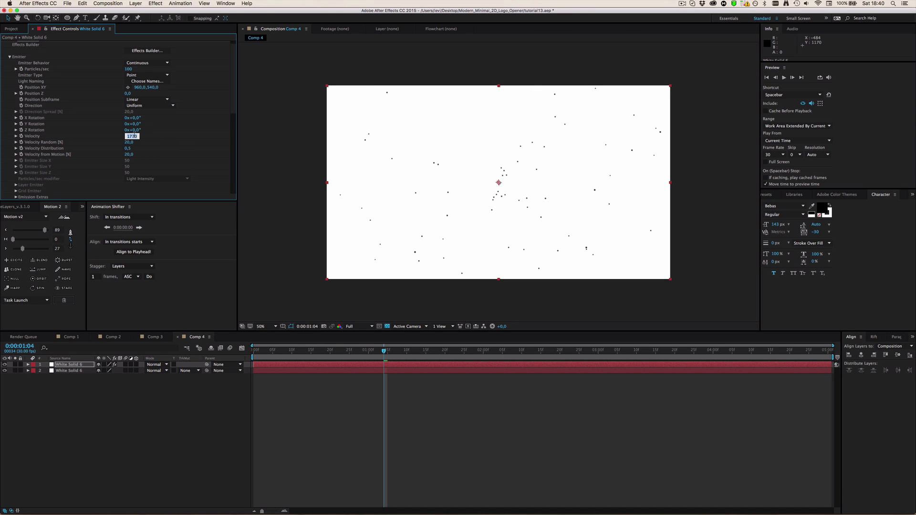
type("2500")
key("Return")
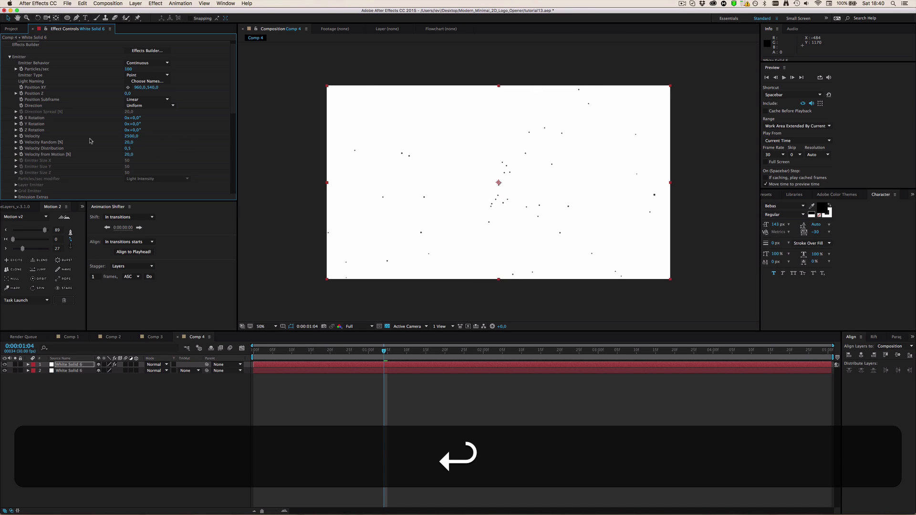
Step: Set the air resistance in Particular's Air physics settings to 6.7
scroll(91, 141, "down", 10)
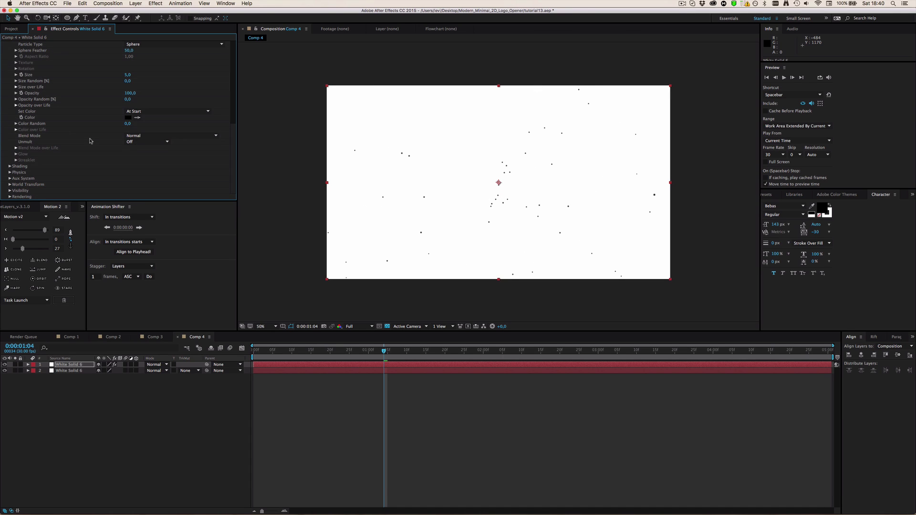
left_click(9, 174)
scroll(61, 171, "down", 3)
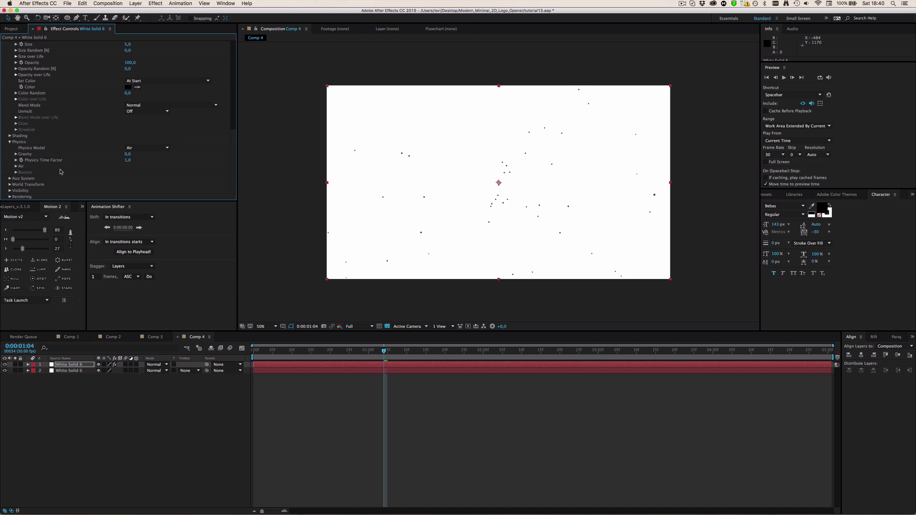
left_click(18, 166)
scroll(17, 168, "down", 4)
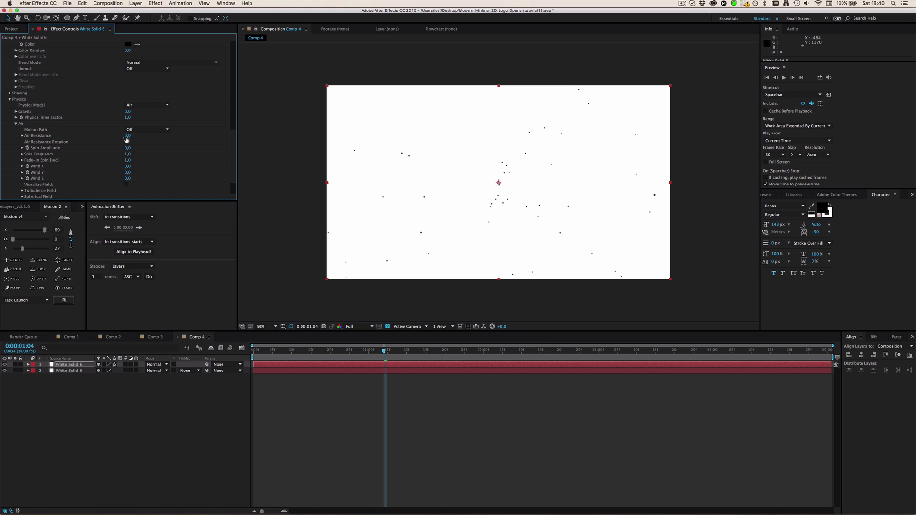
left_click_drag(130, 137, 151, 136)
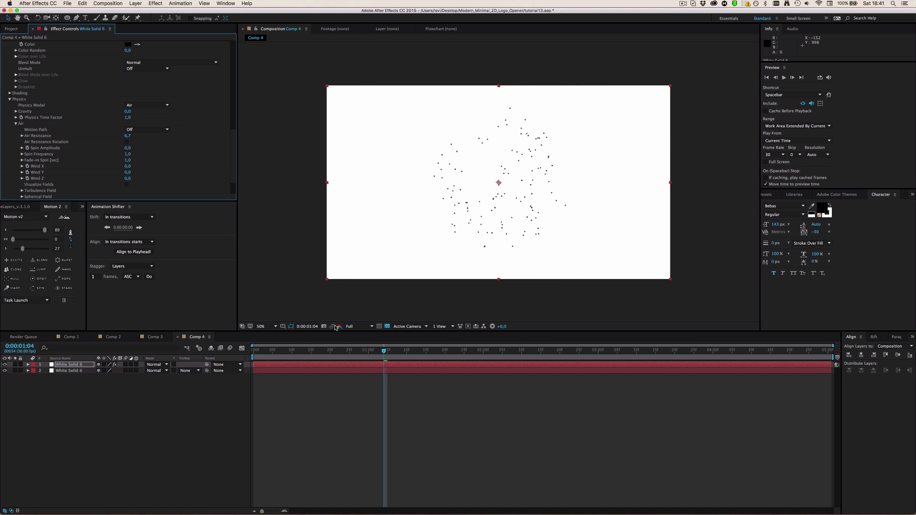
Step: Preview the slowed particles from the start of the composition and stop at frame 12
left_click(324, 429)
left_click(257, 351)
key("Home")
key("space")
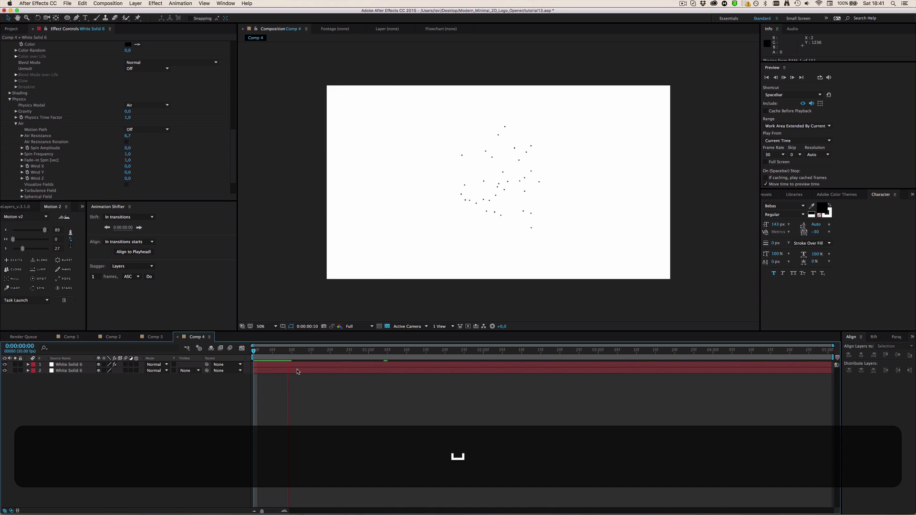
key("space")
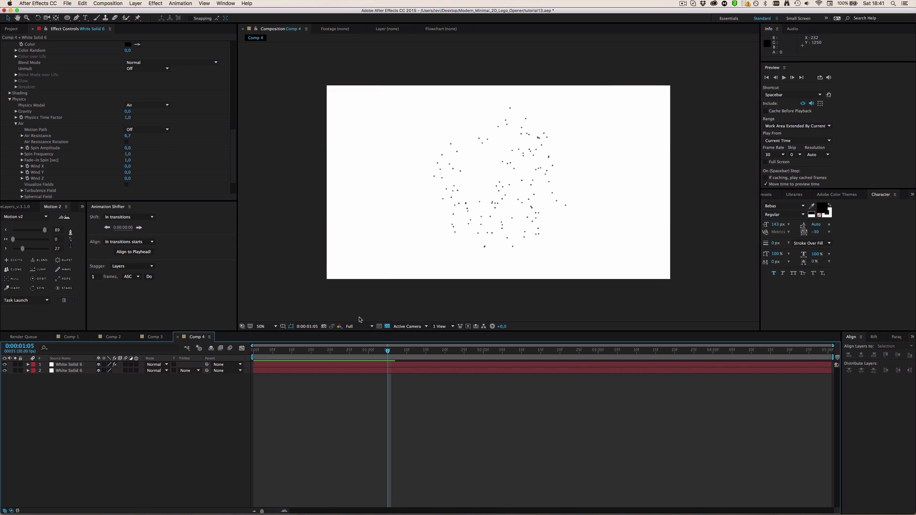
left_click_drag(255, 352, 299, 354)
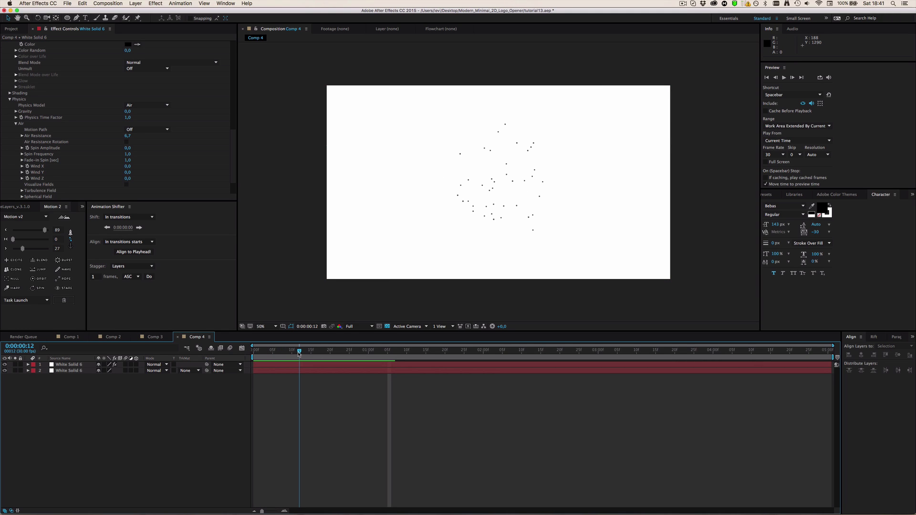
Step: Increase Particular's Particles/sec to 290
scroll(162, 181, "up", 15)
left_click_drag(130, 75, 340, 424)
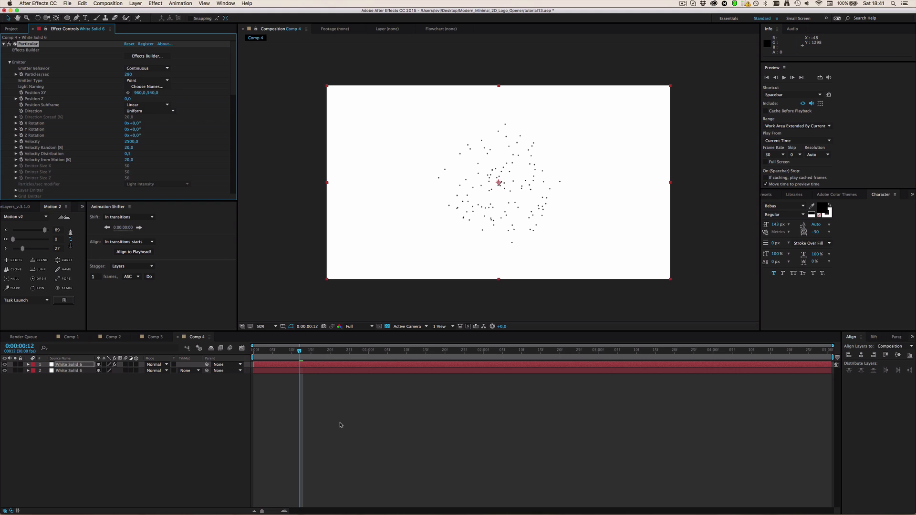
left_click(341, 424)
Step: Keyframe Particular's Particles/sec at 2080 on the first frame and at 0 two frames further on
left_click_drag(264, 354, 253, 354)
left_click(67, 364)
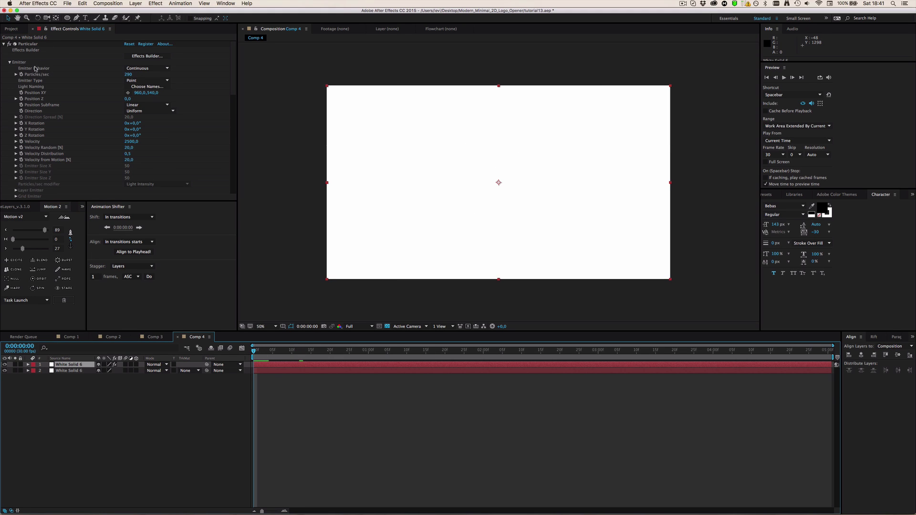
left_click(23, 75)
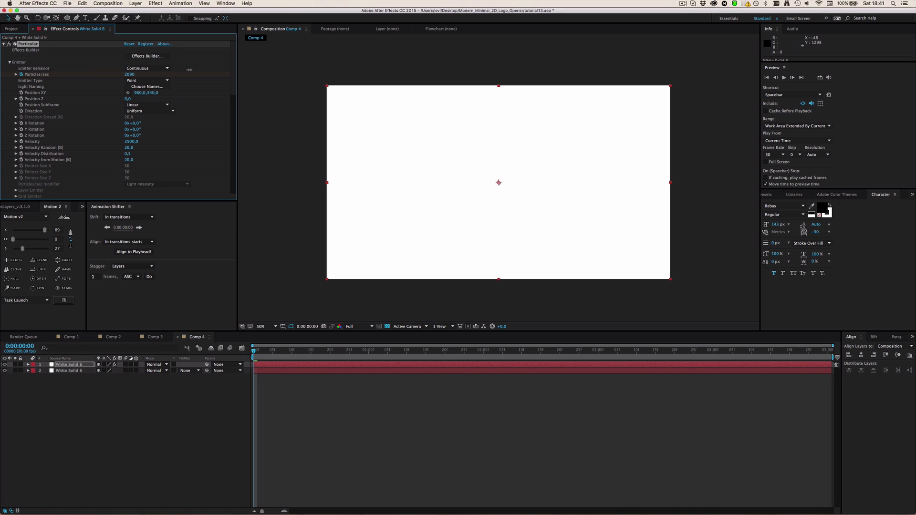
key("super+Right")
key("super+Right")
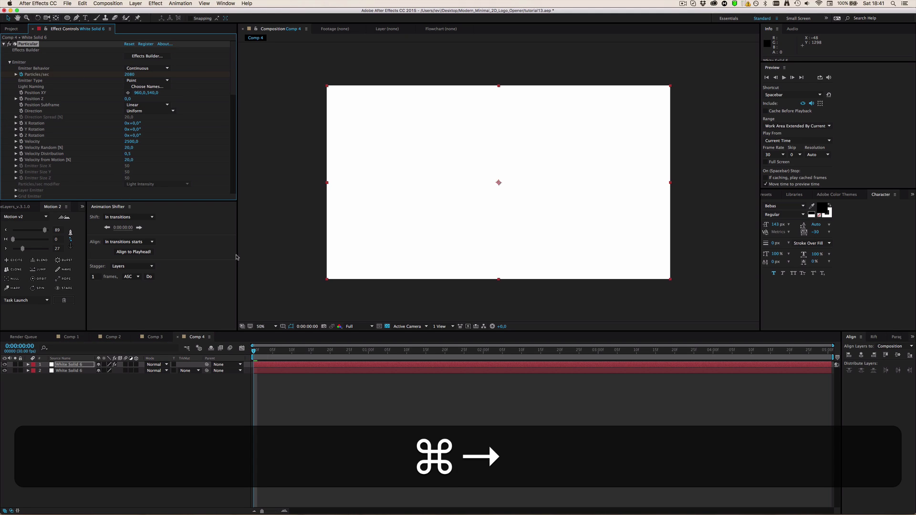
left_click(129, 74)
type("0")
key("Return")
Step: Preview the keyframed particle burst from the start of the composition
left_click(237, 357)
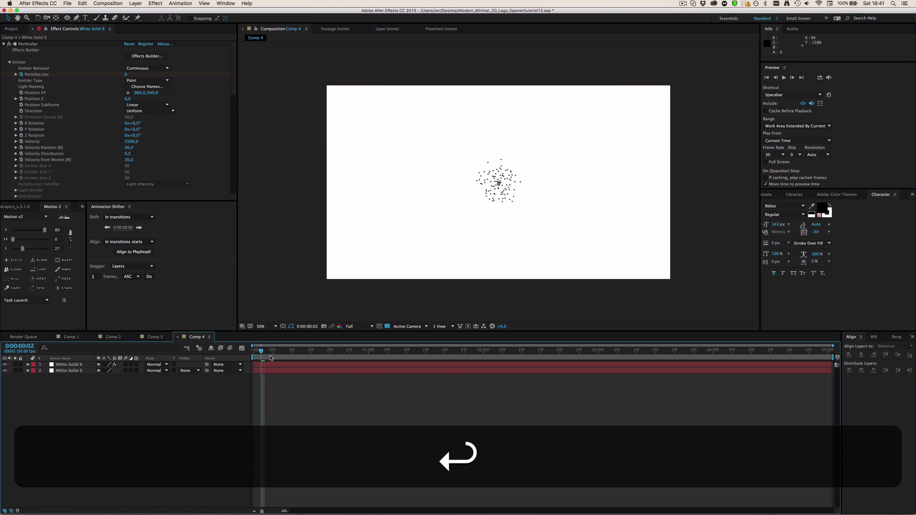
key("Home")
key("space")
key("space")
left_click(259, 351)
key("space")
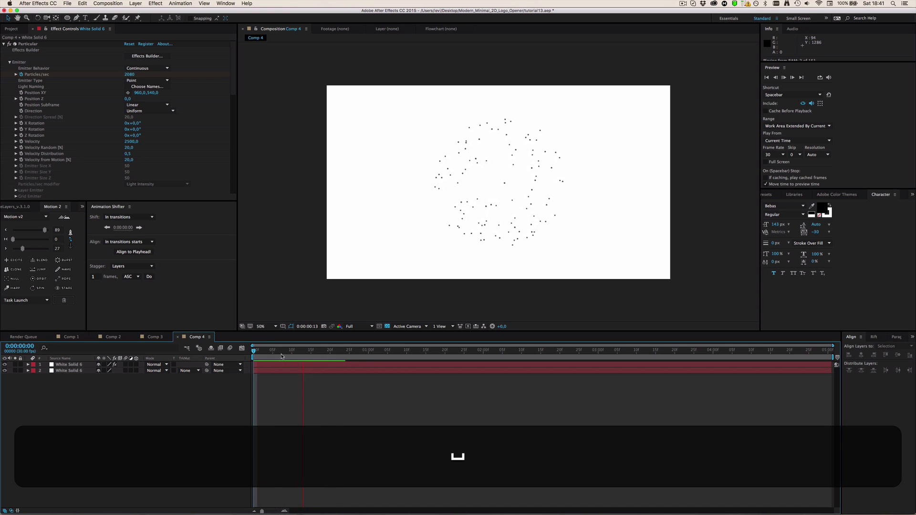
key("space")
Step: Reveal the upper solid's Particles/sec keyframes and delete both of them
key("super+Down")
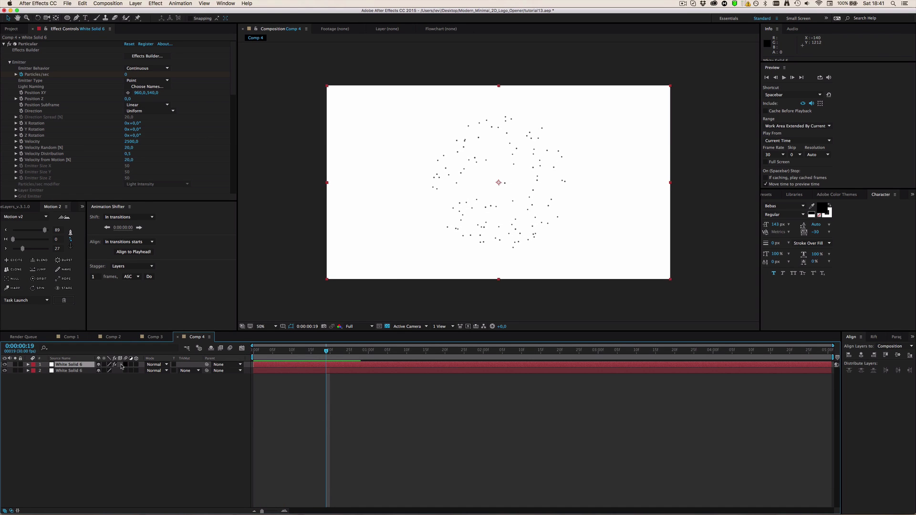
key("u")
left_click(261, 377)
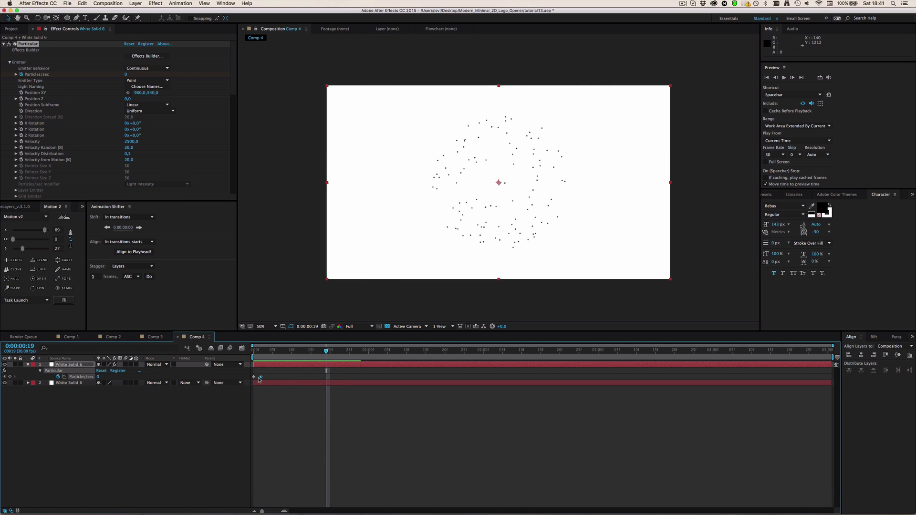
left_click_drag(258, 353, 253, 352)
left_click_drag(268, 389, 240, 371)
key("BackSpace")
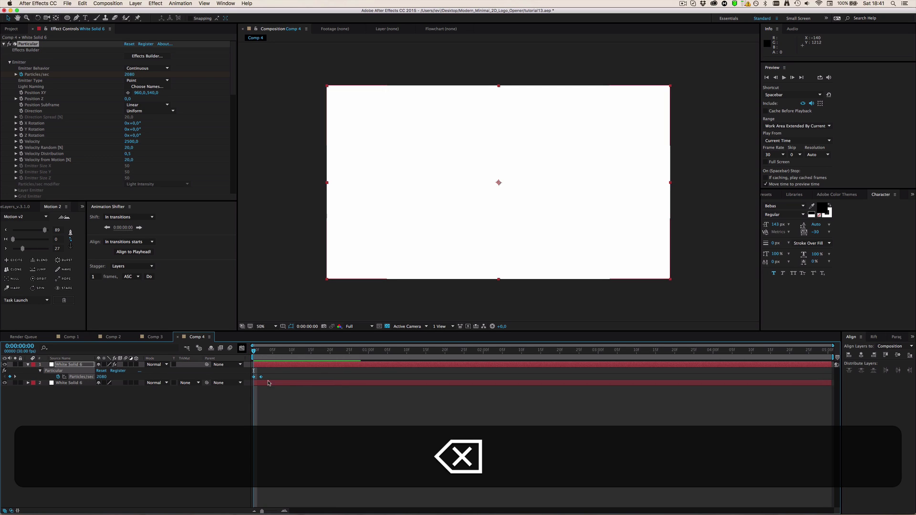
left_click(270, 395)
Step: Switch the emitter behavior to Explode, preview the burst from the start and stop at frame 7
left_click(262, 359)
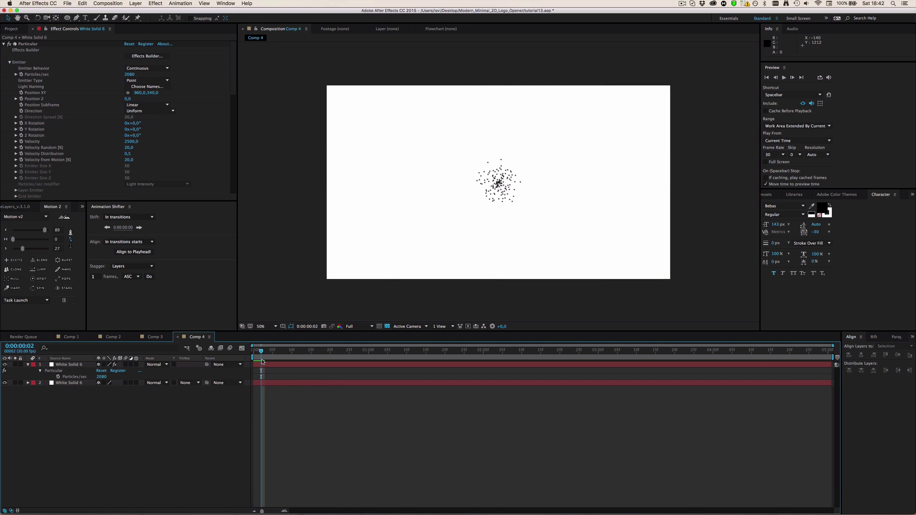
left_click(143, 68)
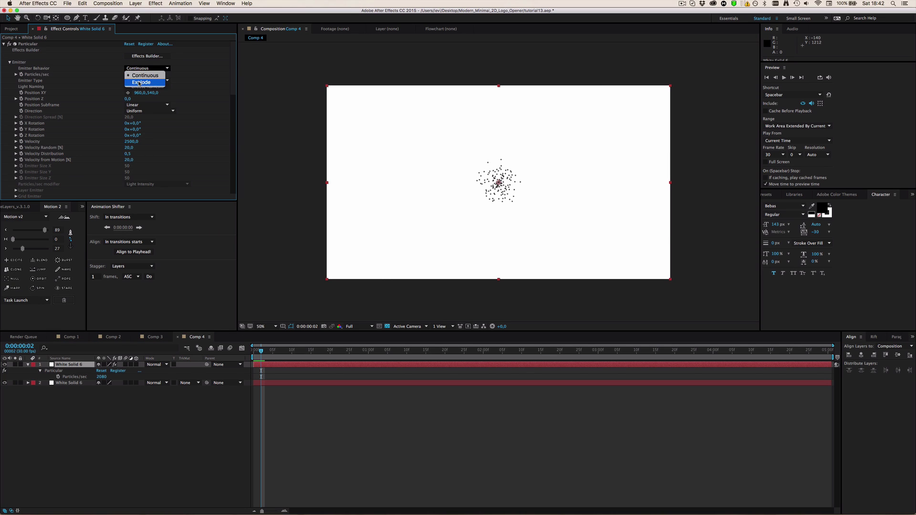
left_click(138, 75)
left_click(297, 443)
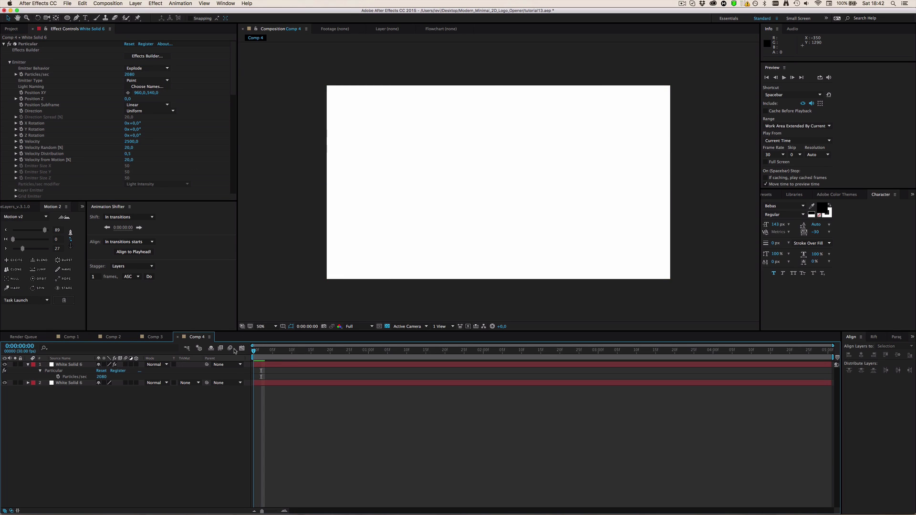
key("space")
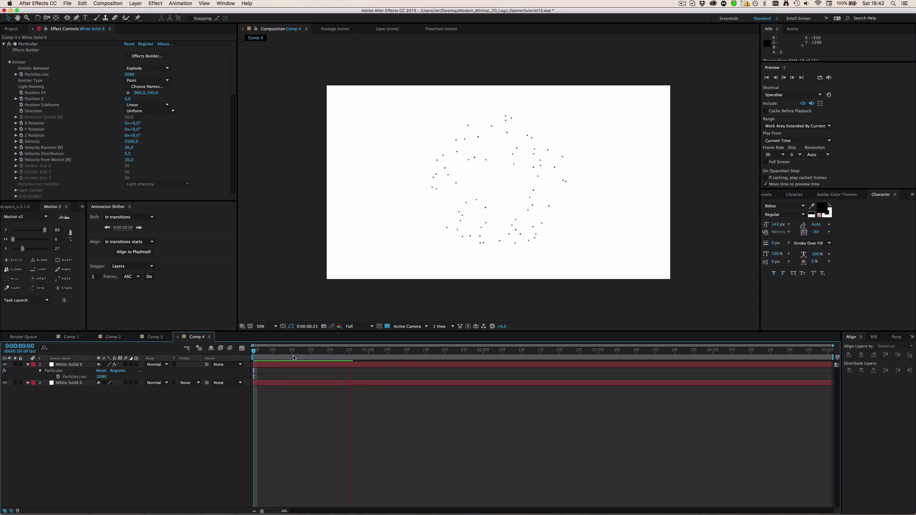
key("space")
left_click(273, 350)
mouse_move(272, 351)
left_mouse_down()
mouse_move(313, 352)
mouse_move(280, 359)
left_mouse_up()
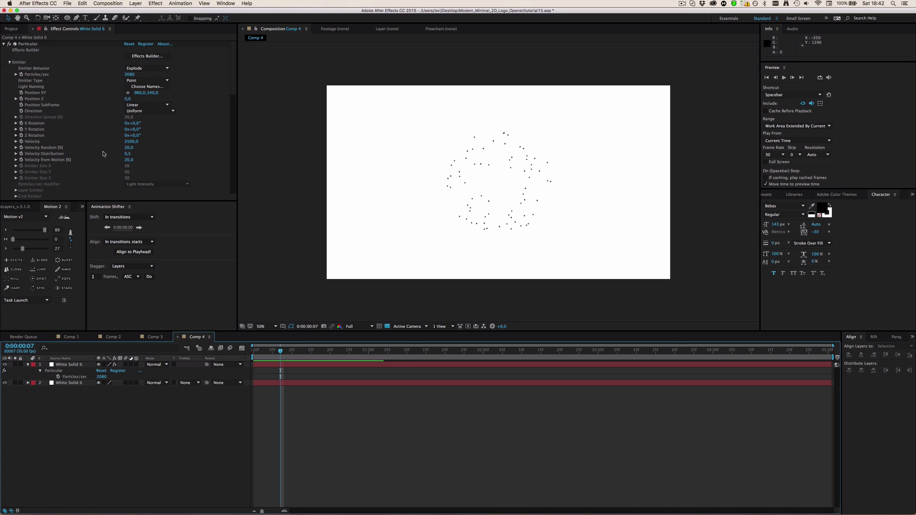
Step: Change Particular's particle type to Circle (No DOF)
scroll(103, 154, "down", 5)
scroll(89, 154, "down", 3)
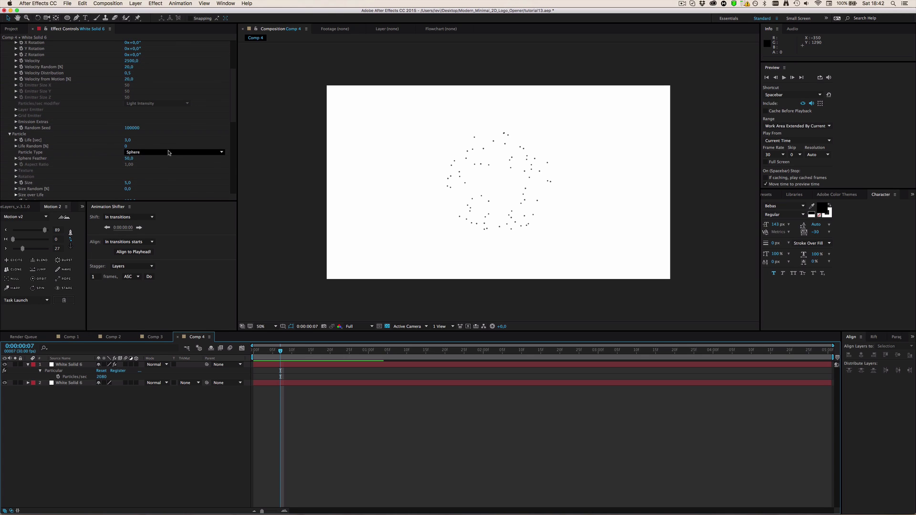
left_click(162, 153)
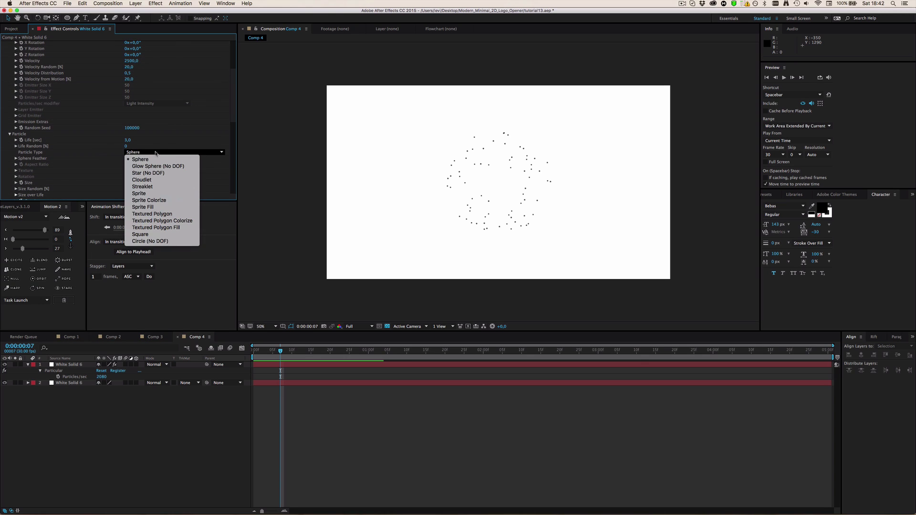
left_click(146, 241)
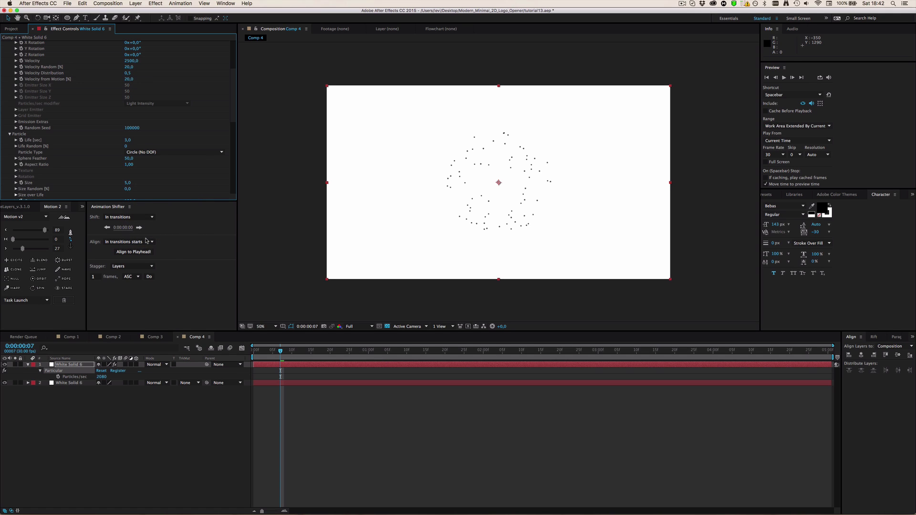
left_click(285, 420)
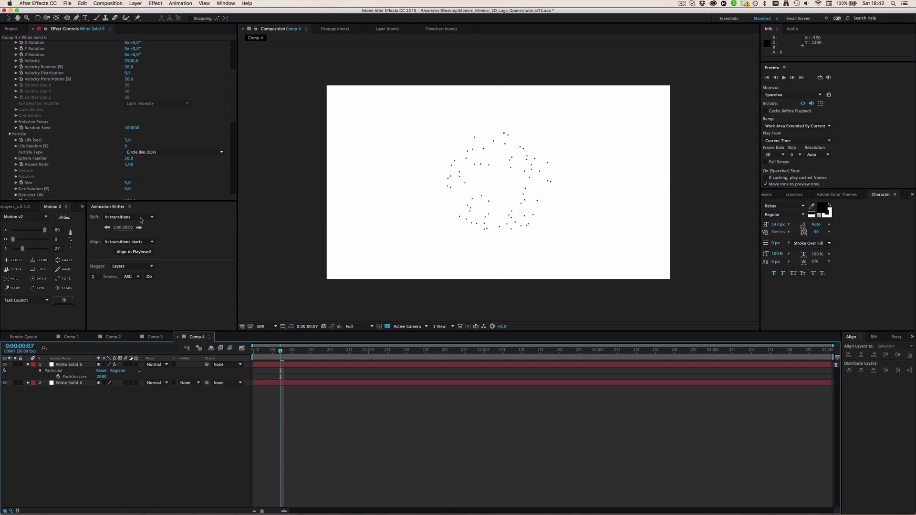
Step: Inspect the circle particles up close and set their size to 30
scroll(118, 187, "down", 3)
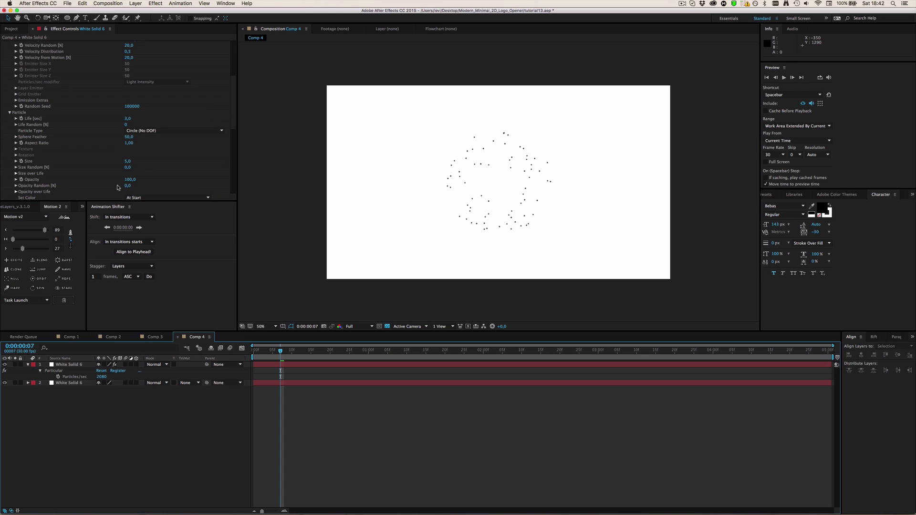
scroll(117, 187, "down", 3)
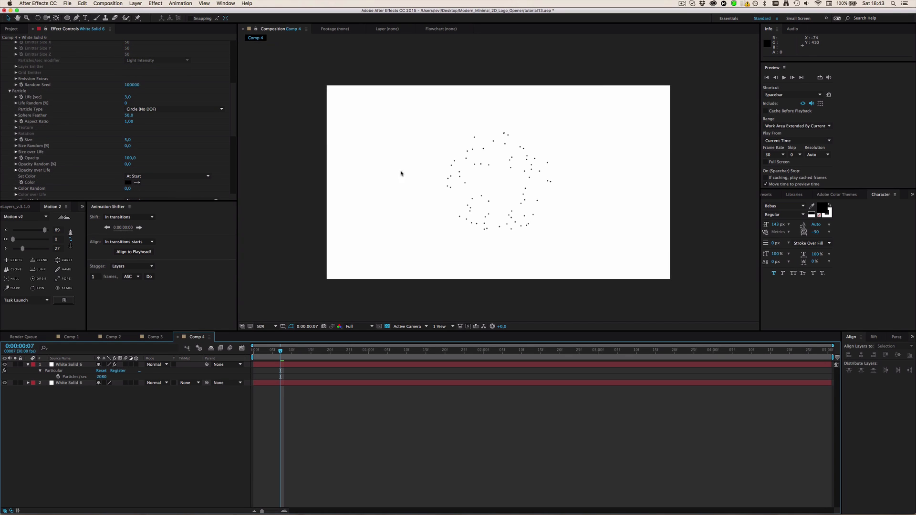
key("period")
key("period")
key("comma")
key("comma")
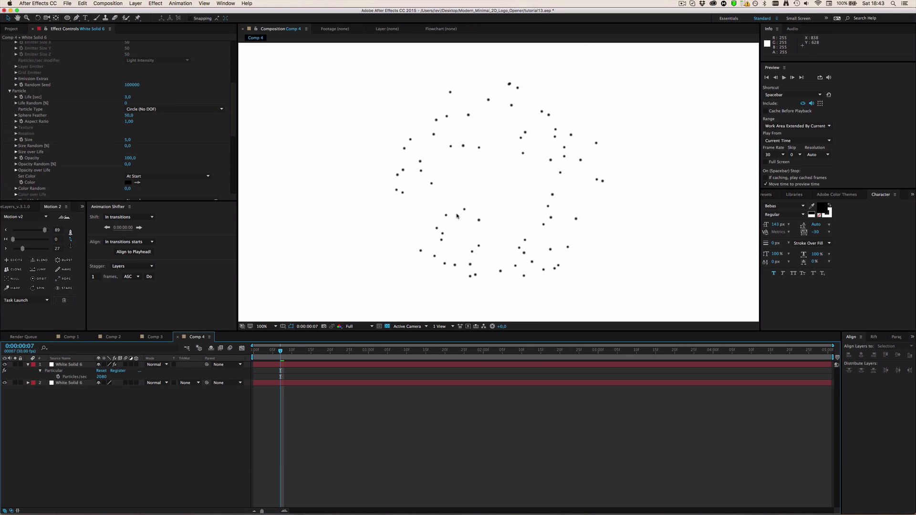
left_click(129, 140)
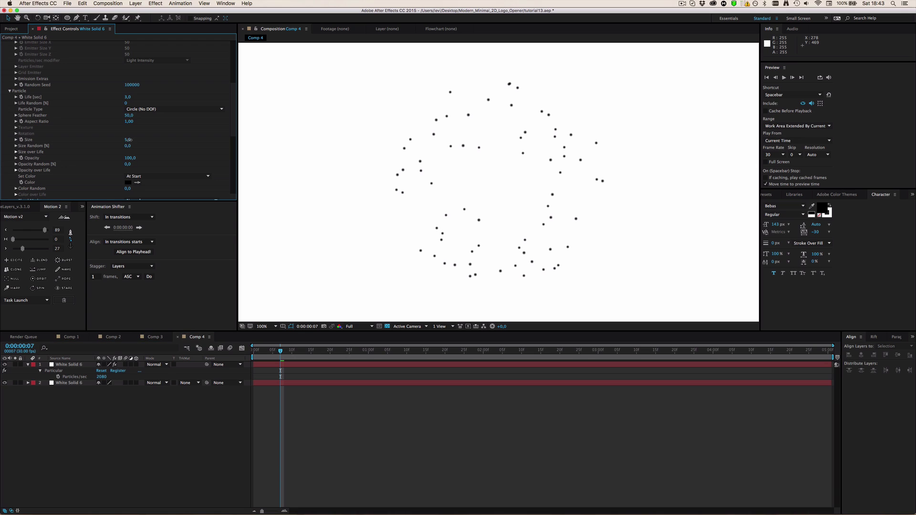
type("30")
key("Return")
key("comma")
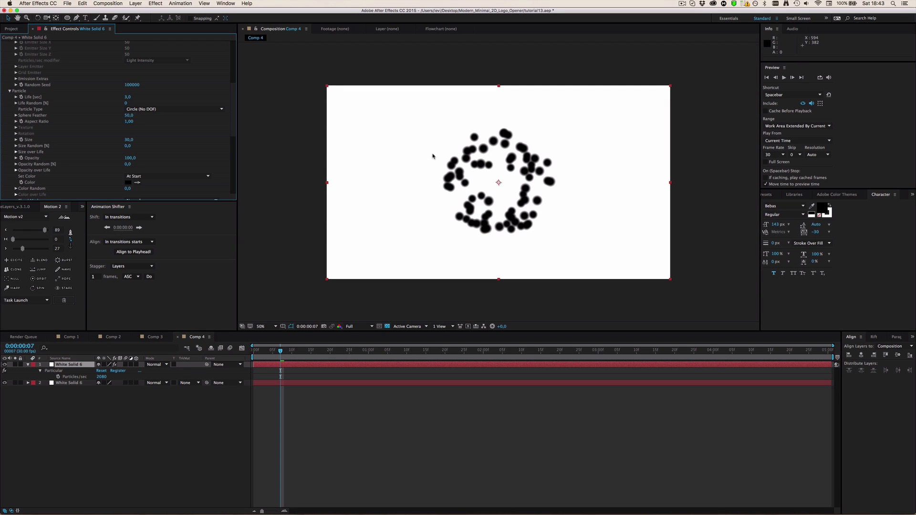
Step: Reduce the particle size to 25
left_click(125, 140)
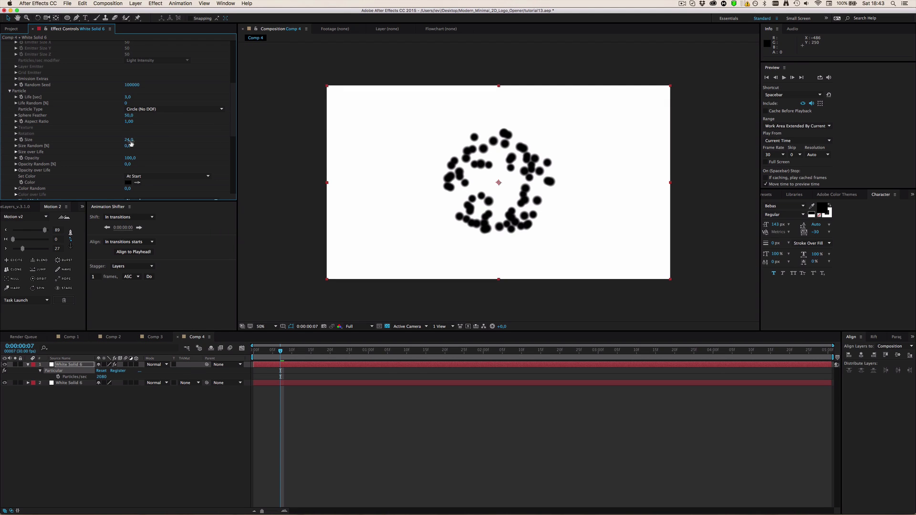
left_click(128, 140)
type("25")
key("Return")
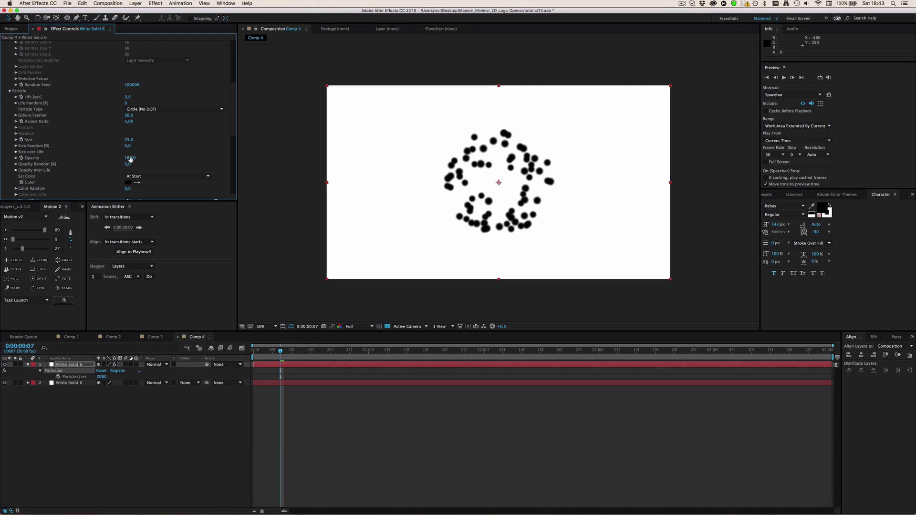
scroll(162, 157, "up", 4)
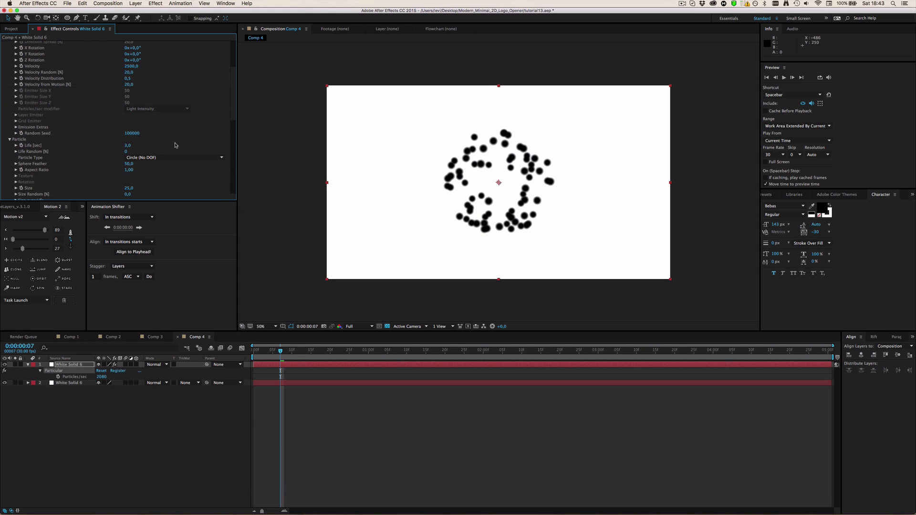
Step: Set Particular's Sphere Feather to 0 so the circle particles get hard edges
scroll(176, 145, "up", 1)
scroll(143, 119, "down", 8)
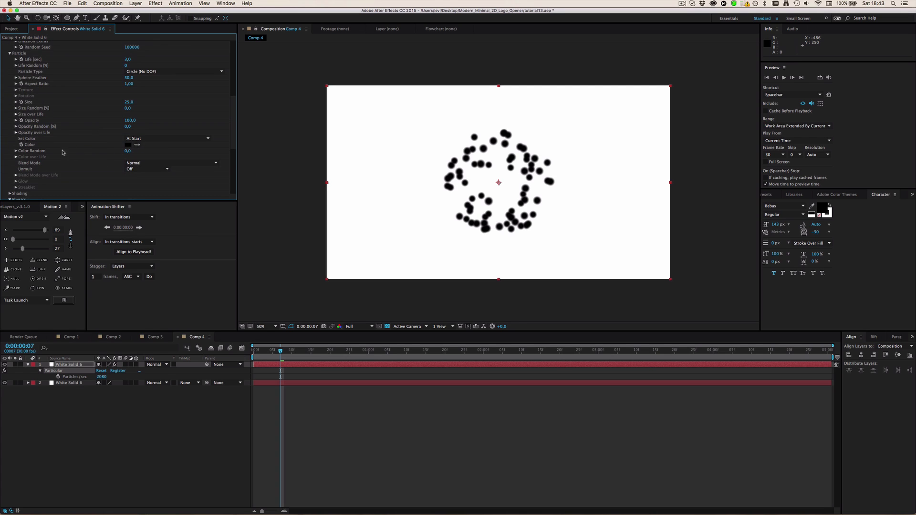
scroll(55, 141, "down", 2)
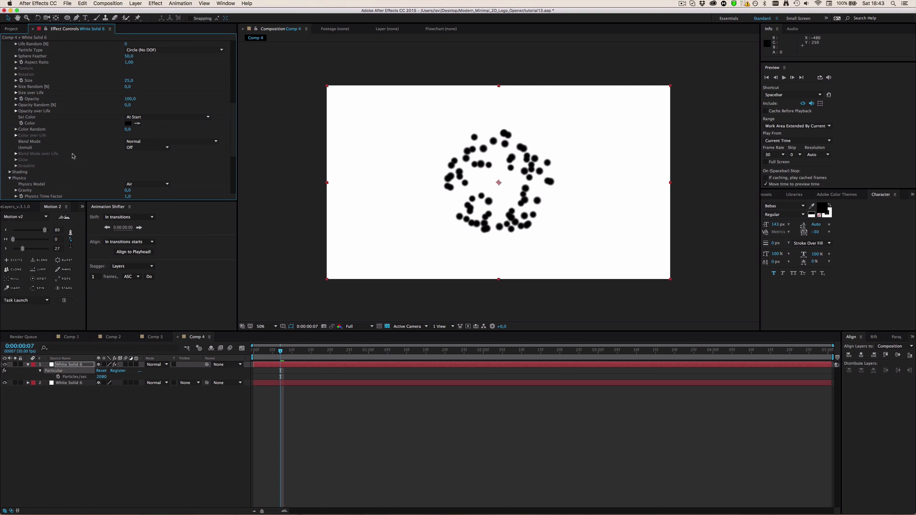
scroll(90, 157, "up", 5)
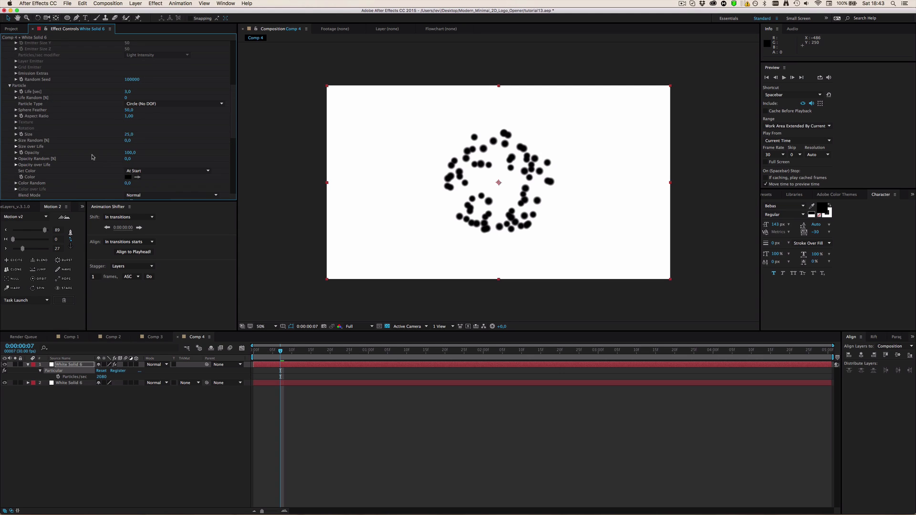
left_click(136, 110)
type("0")
key("Return")
left_click_drag(117, 111, 100, 111)
Step: Set the particle Size to 15 and raise Size Random to 63%
scroll(114, 126, "down", 1)
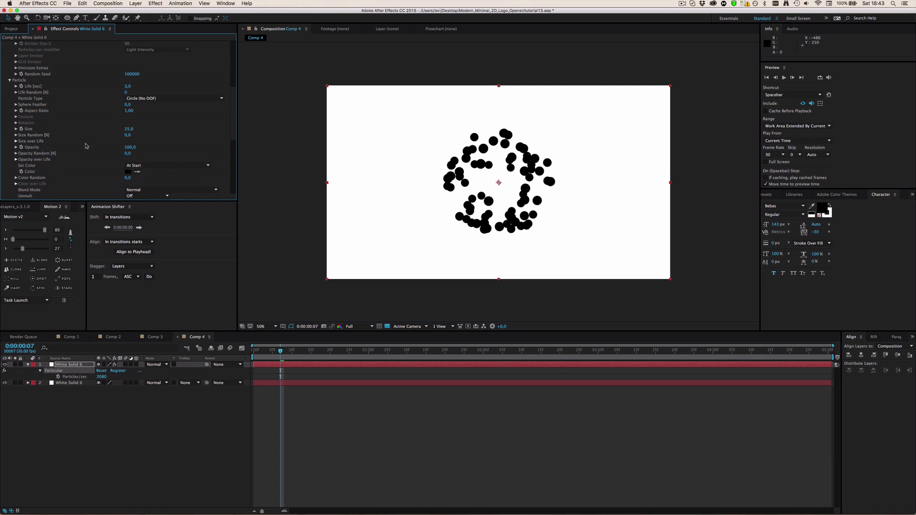
left_click(129, 121)
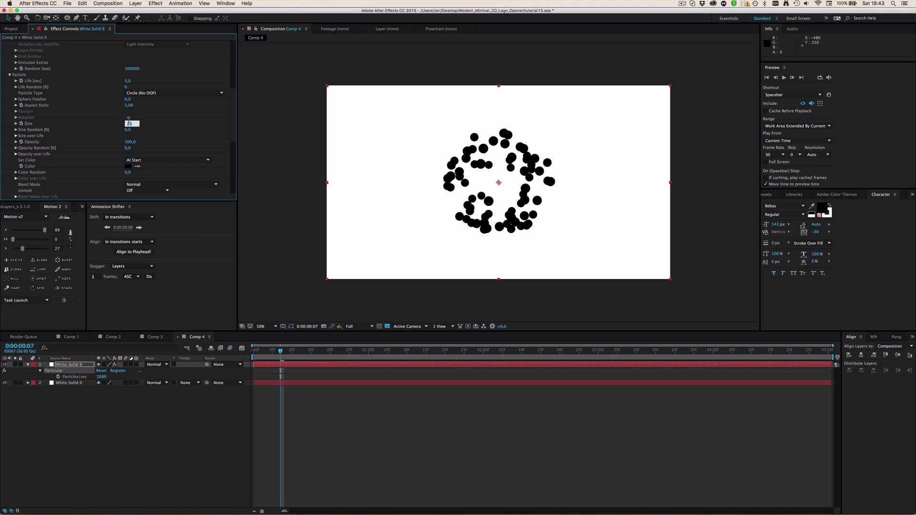
type("15")
key("Return")
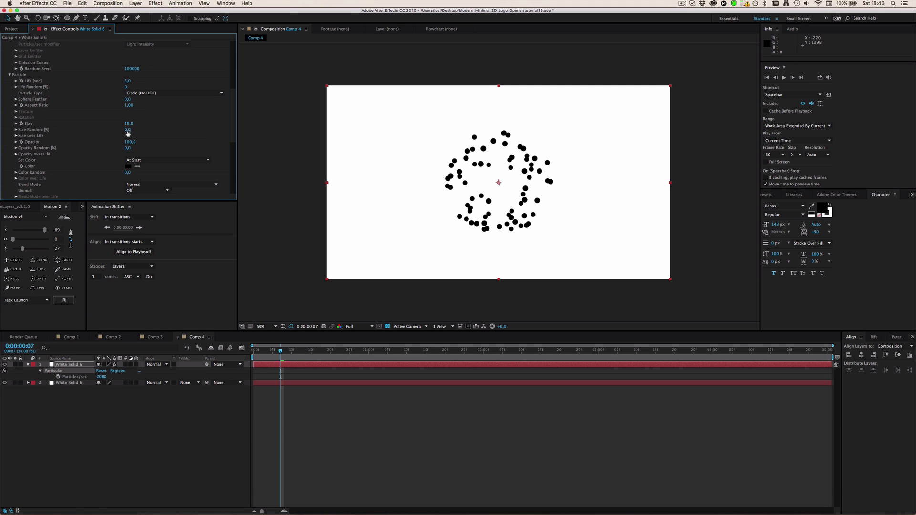
left_click_drag(143, 130, 151, 130)
left_click(334, 465)
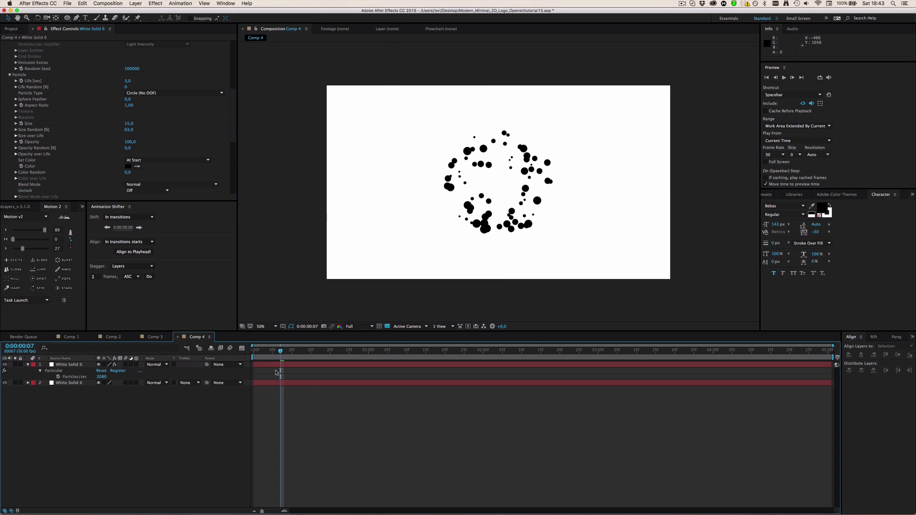
Step: Preview the burst with random particle sizes from the start and stop at frame 19
key("Home")
key("space")
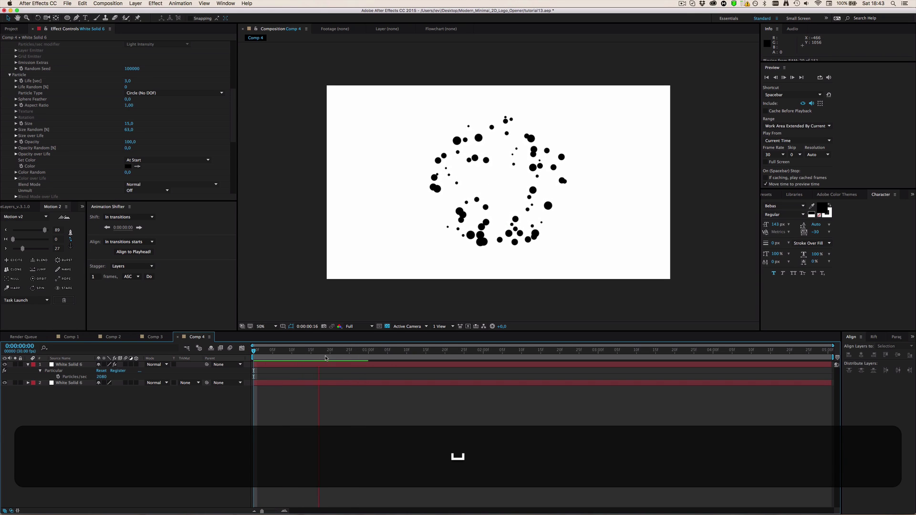
key("space")
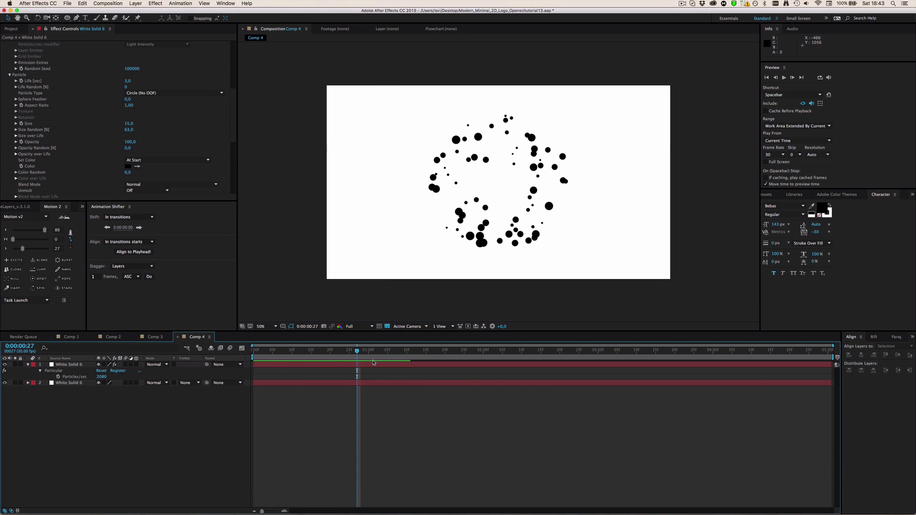
left_click_drag(357, 352, 326, 363)
Step: Draw a Size over Life curve that falls from full size at the start to zero at the end
scroll(67, 148, "down", 5)
scroll(65, 151, "up", 4)
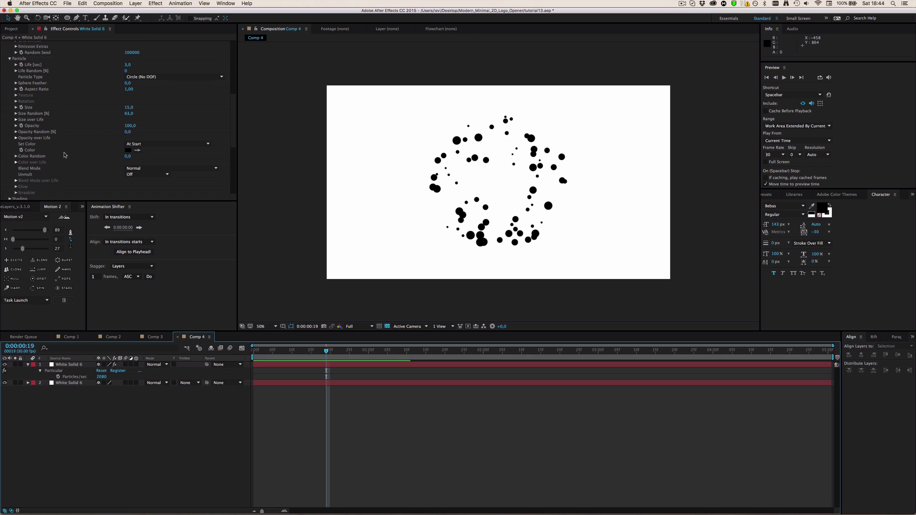
left_click(33, 125)
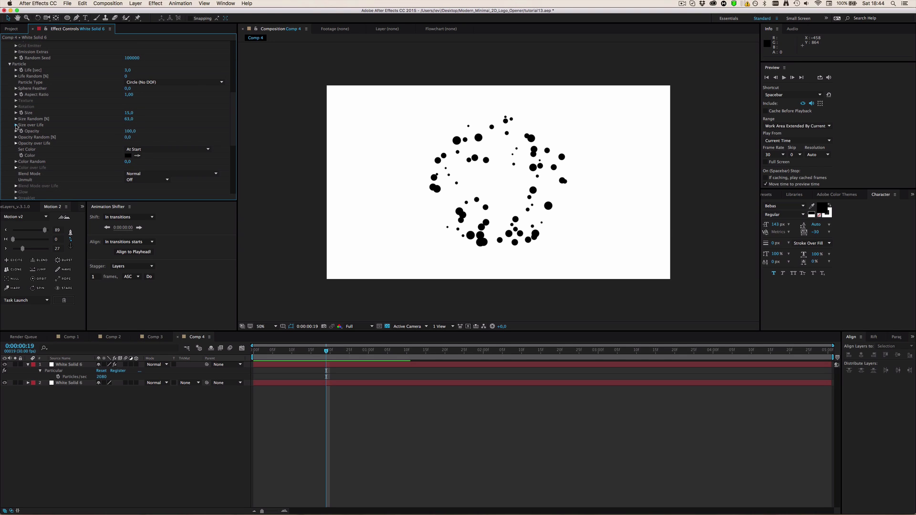
left_click(16, 125)
scroll(142, 154, "down", 2)
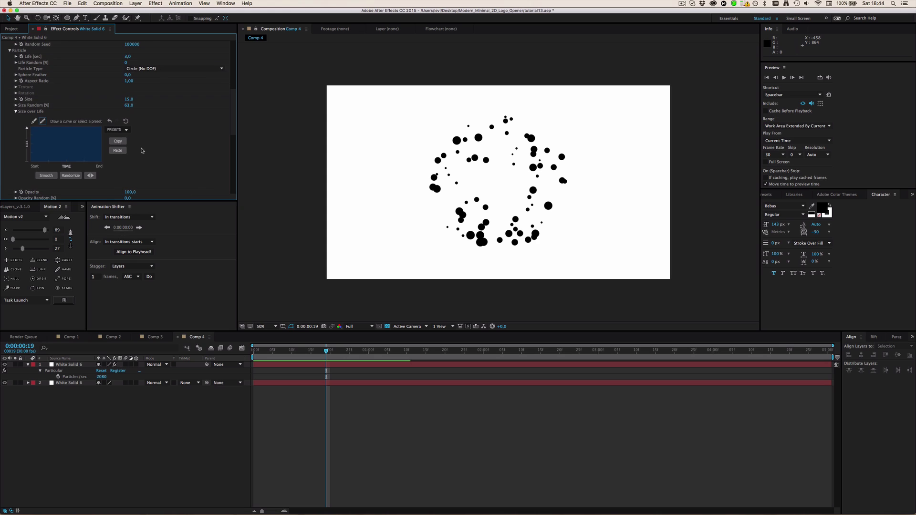
left_click(32, 128)
left_click_drag(45, 131, 106, 166)
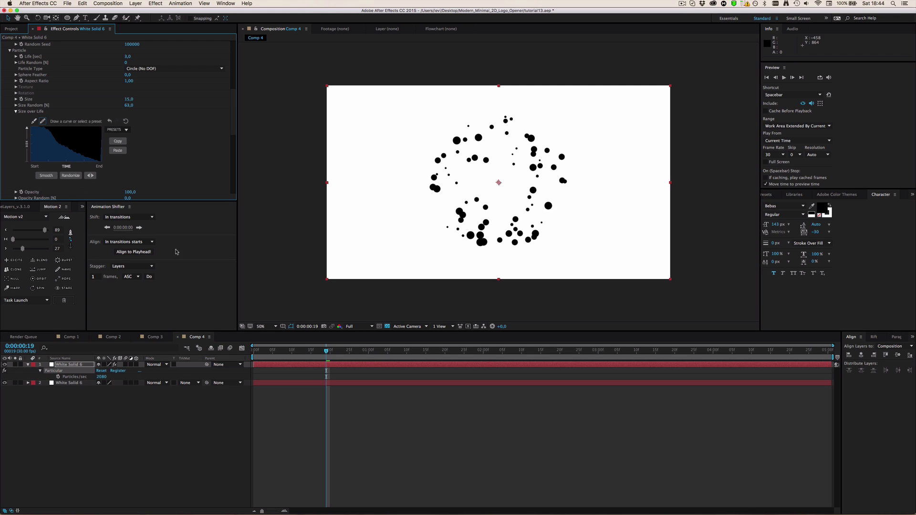
Step: Set the particle Life to 1 second
scroll(162, 139, "up", 5)
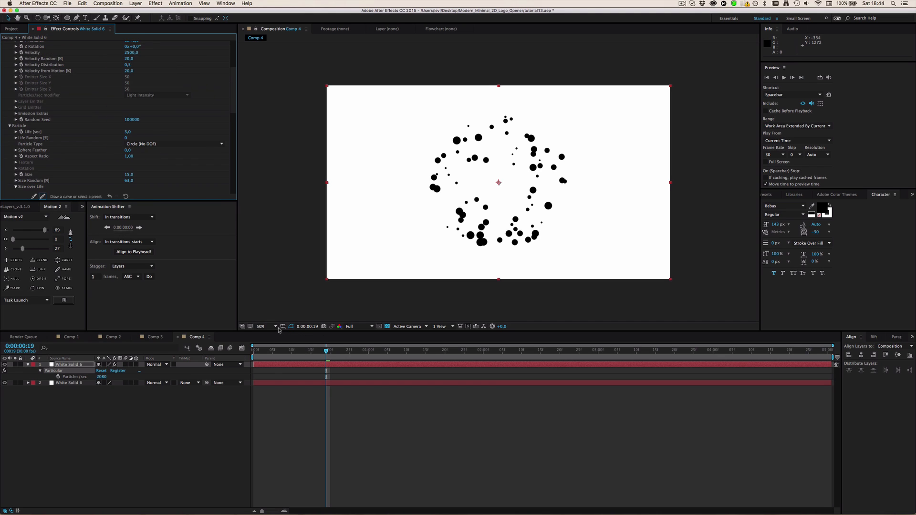
left_click_drag(322, 358, 332, 384)
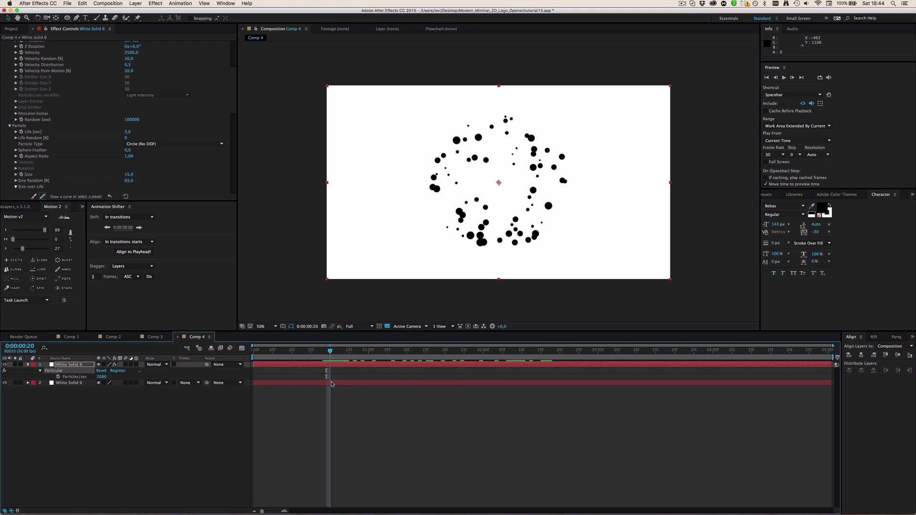
left_click(128, 132)
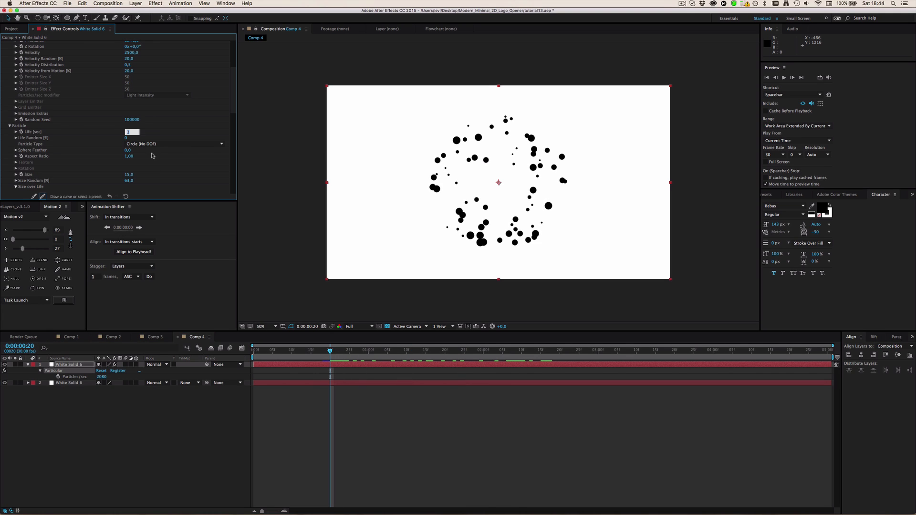
type("1")
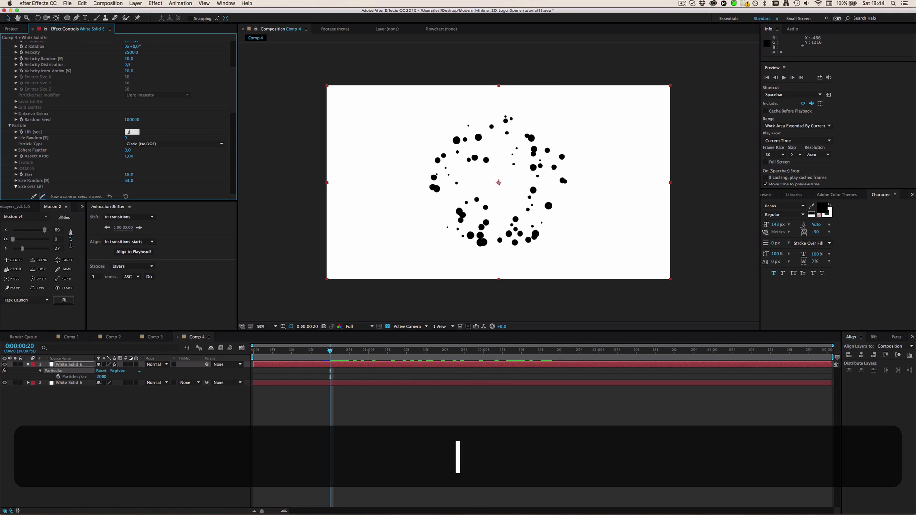
key("Return")
Step: Shorten the work area to end just past one second and preview the shrinking burst
mouse_move(357, 351)
left_mouse_down()
mouse_move(376, 351)
mouse_move(267, 352)
mouse_move(375, 350)
left_mouse_up()
key("m")
key("n")
key("space")
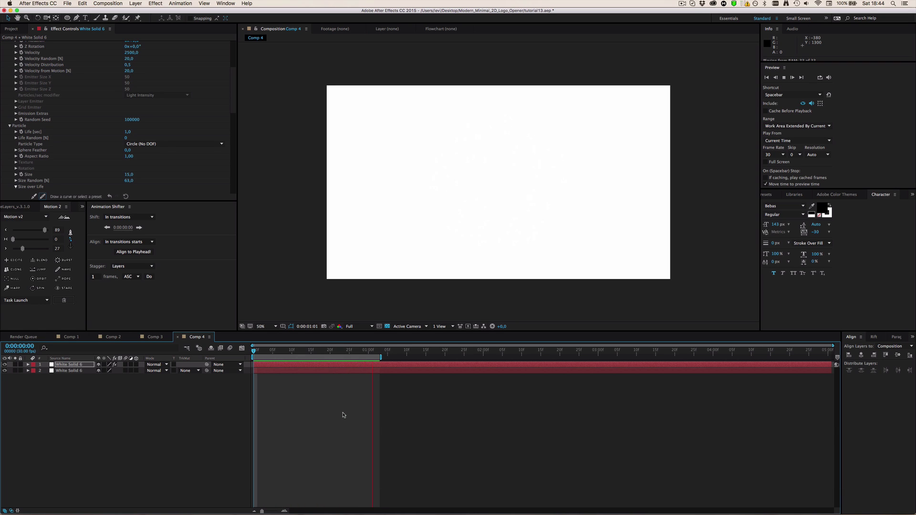
key("space")
Step: Split the particle layer at frame 29 and delete the part after it
left_click(254, 350)
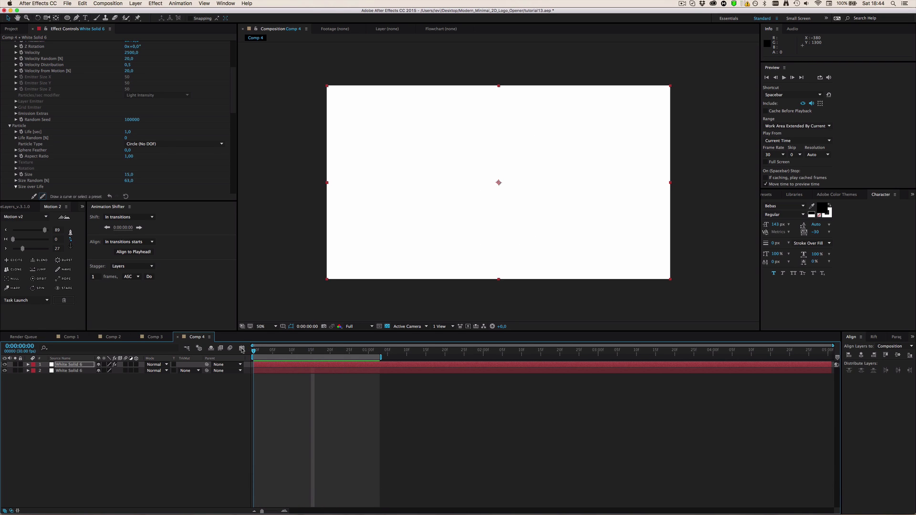
left_click_drag(252, 350, 364, 359)
key("shift+super+d")
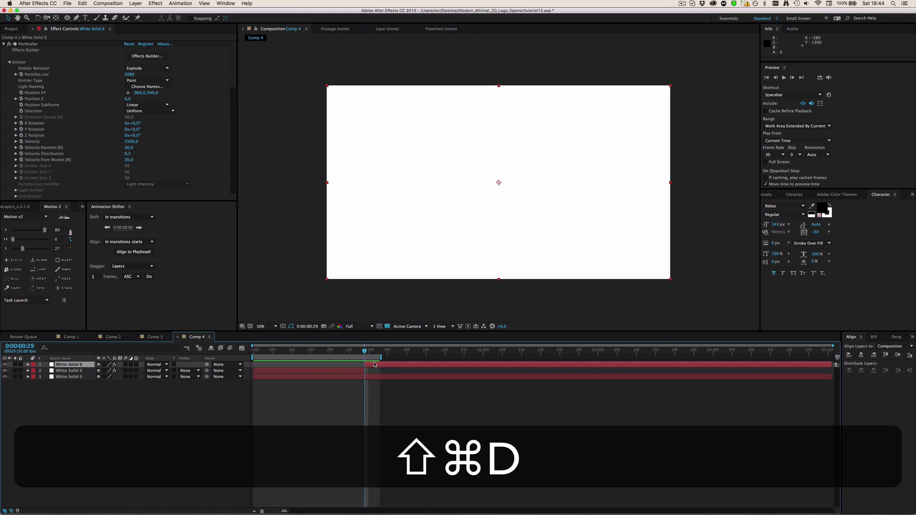
key("shift+super+BackSpace")
Step: Preview the trimmed burst and stop at frame 5
key("space")
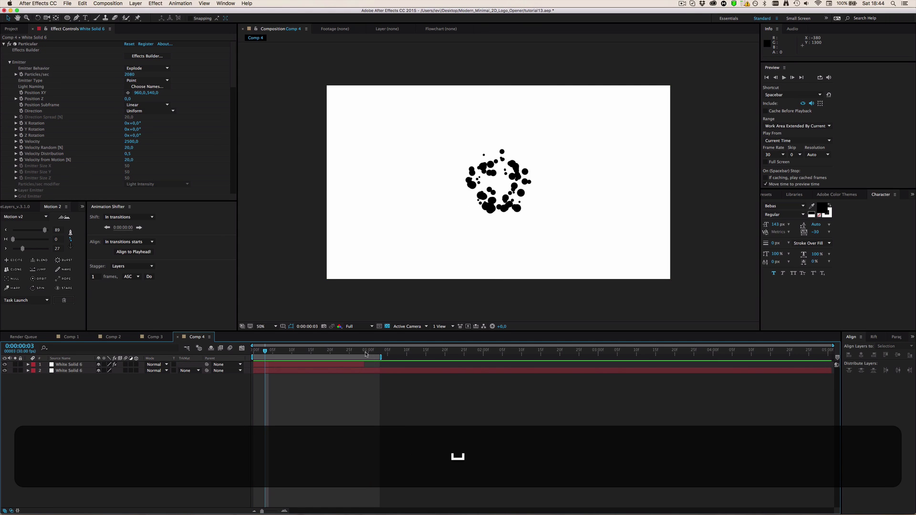
key("space")
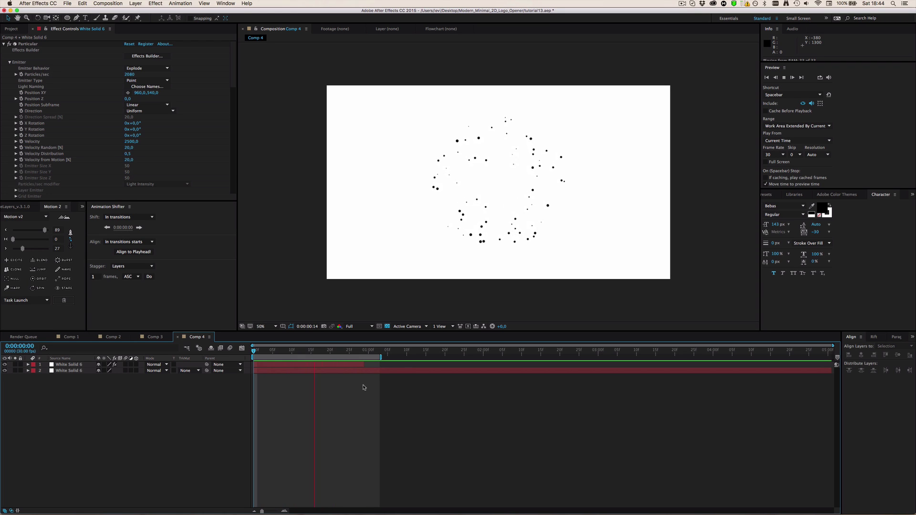
key("space")
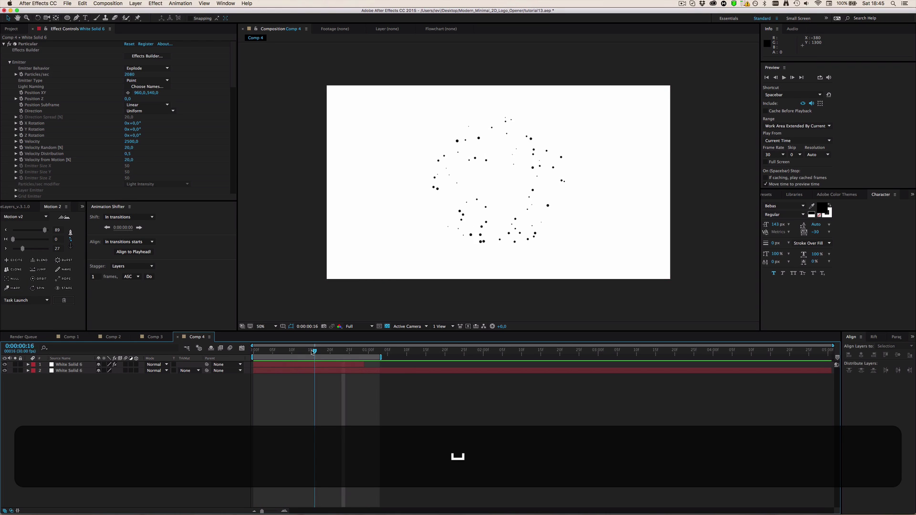
left_click_drag(295, 351, 273, 351)
Step: Set the particles' Color Random to 100
scroll(73, 116, "down", 5)
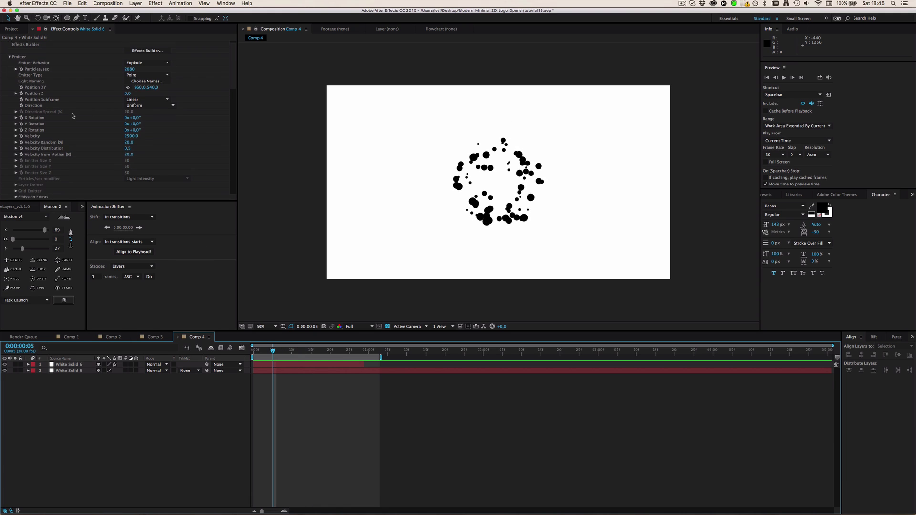
scroll(72, 116, "down", 2)
scroll(73, 116, "down", 3)
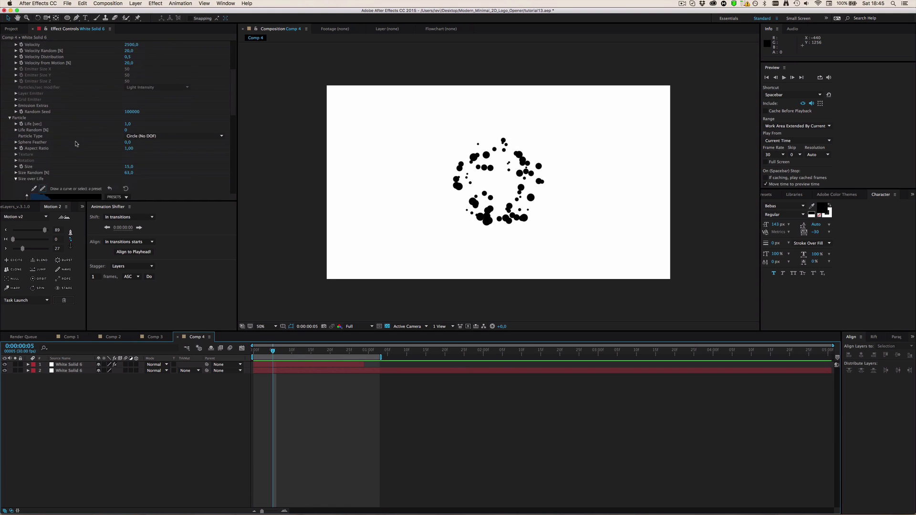
scroll(24, 110, "down", 10)
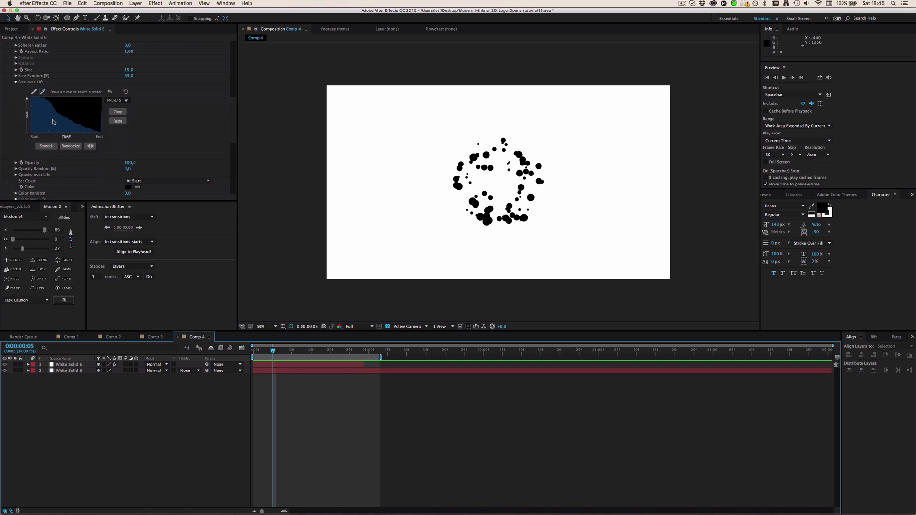
left_click(53, 135)
scroll(49, 148, "down", 2)
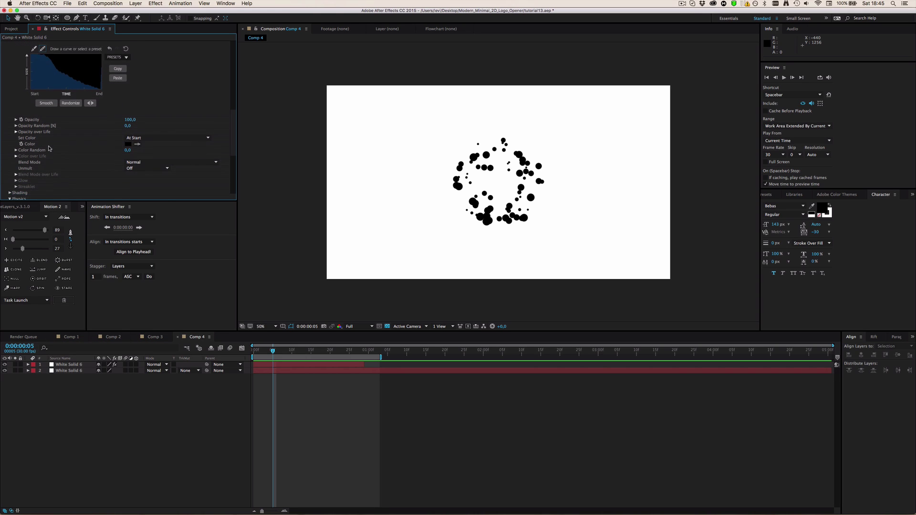
type("100")
key("Return")
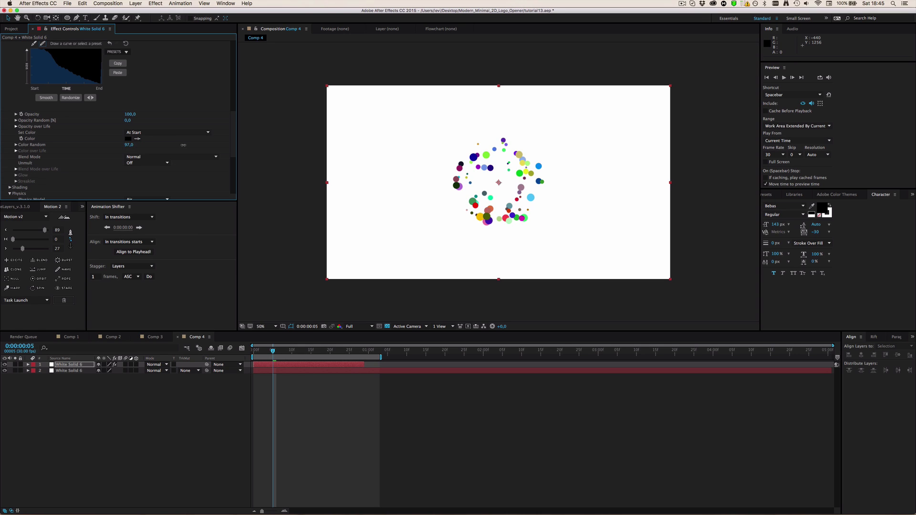
left_click(327, 425)
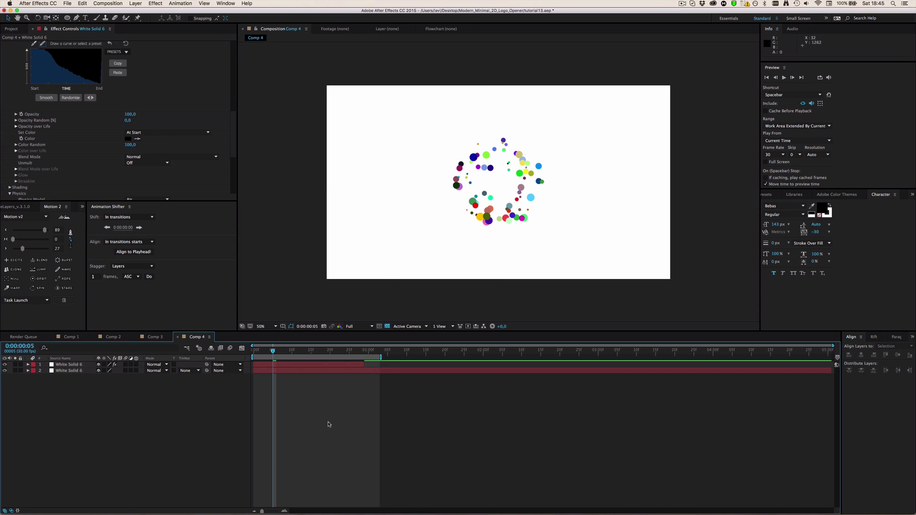
Step: Preview the randomly colored burst from the start and stop at frame 7
key("Home")
key("space")
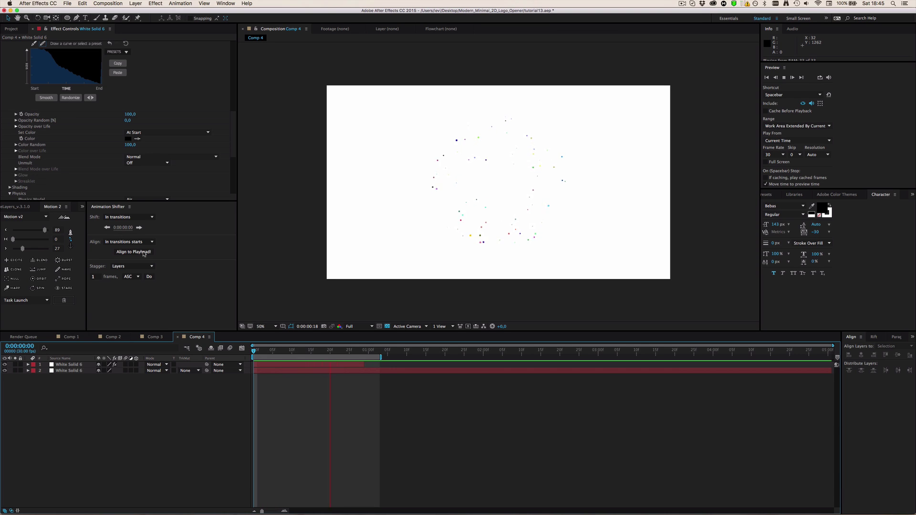
key("space")
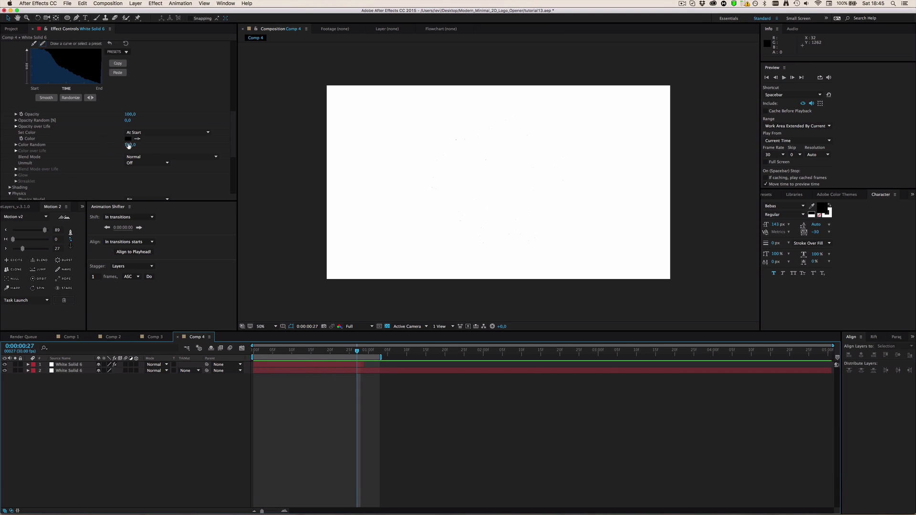
left_click(72, 149)
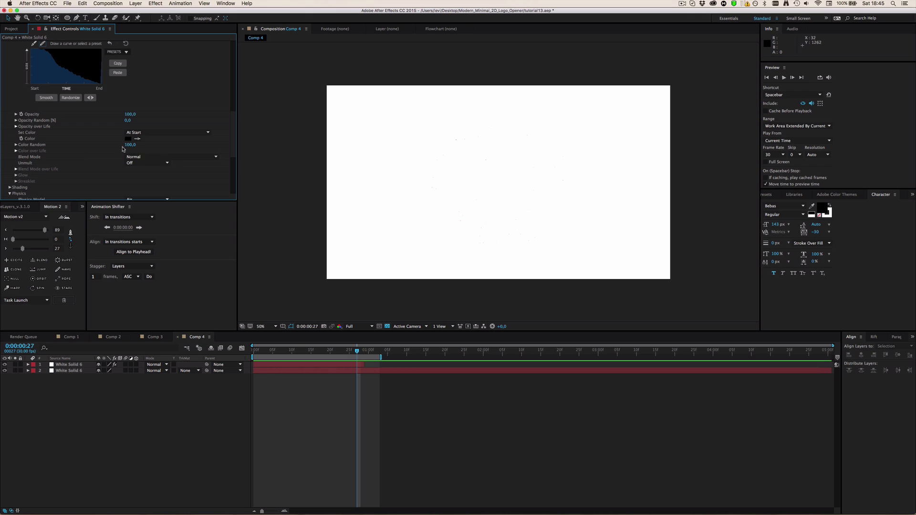
key("alt")
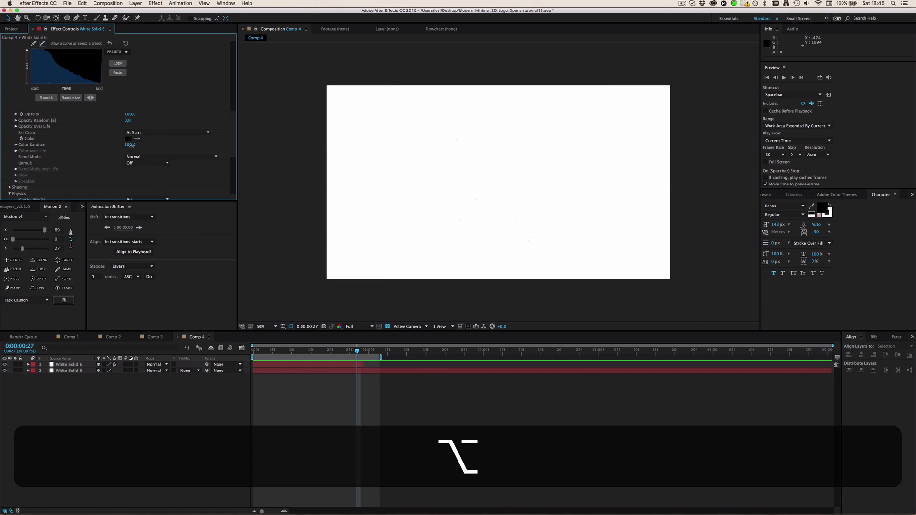
left_click(150, 147, "alt")
left_click(374, 415)
left_click_drag(357, 351, 276, 351)
Step: Play the example logo opener in Comp 2 to examine its particle bursts, and return to Comp 4
left_click(115, 337)
key("space")
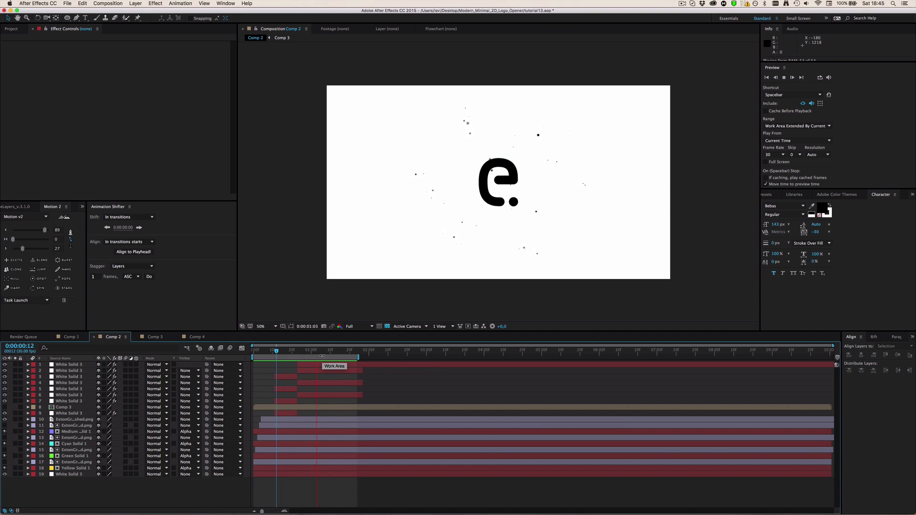
key("space")
left_click(296, 351)
left_click_drag(296, 351, 298, 352)
left_click(197, 338)
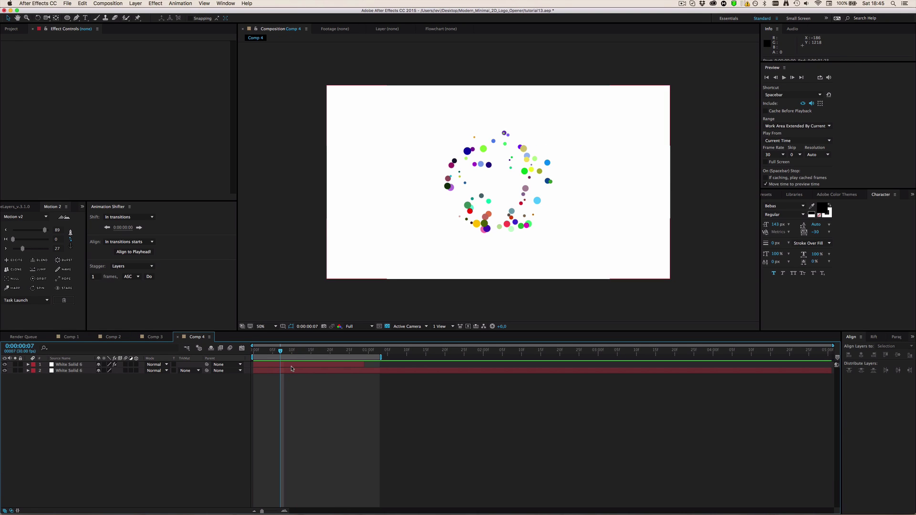
Step: Compare the burst with the black particles around the logo in Comp 2 and return to Comp 4
left_click(292, 366)
left_click(112, 336)
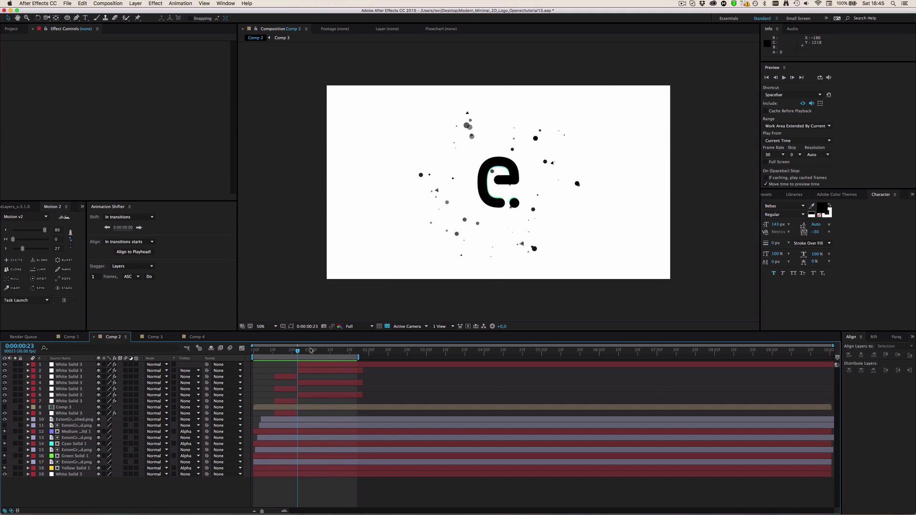
left_click(195, 336)
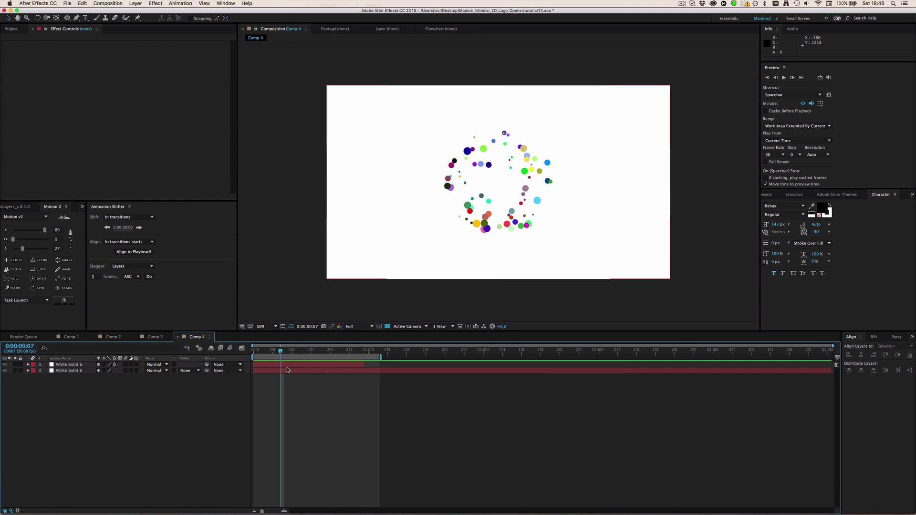
Step: Switch the emitter's Direction on the particle layer to Directional and set its Y Rotation to -43°
left_click(287, 366)
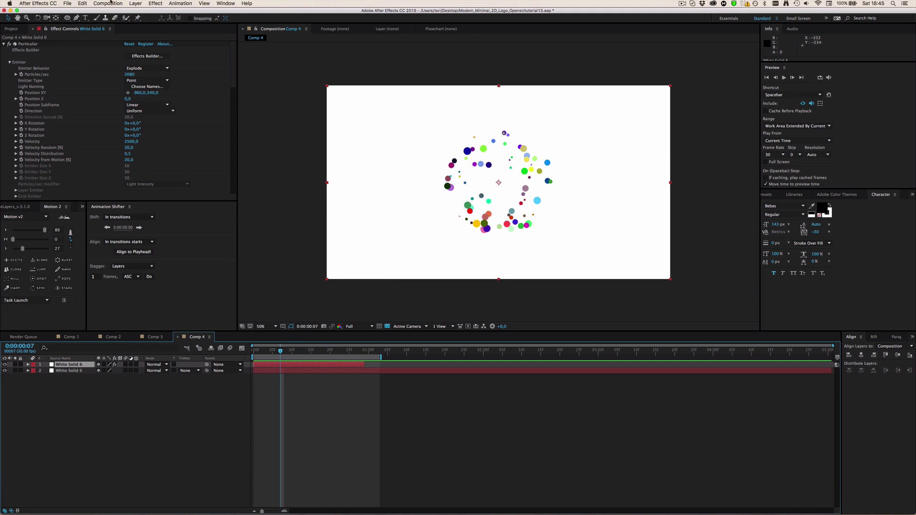
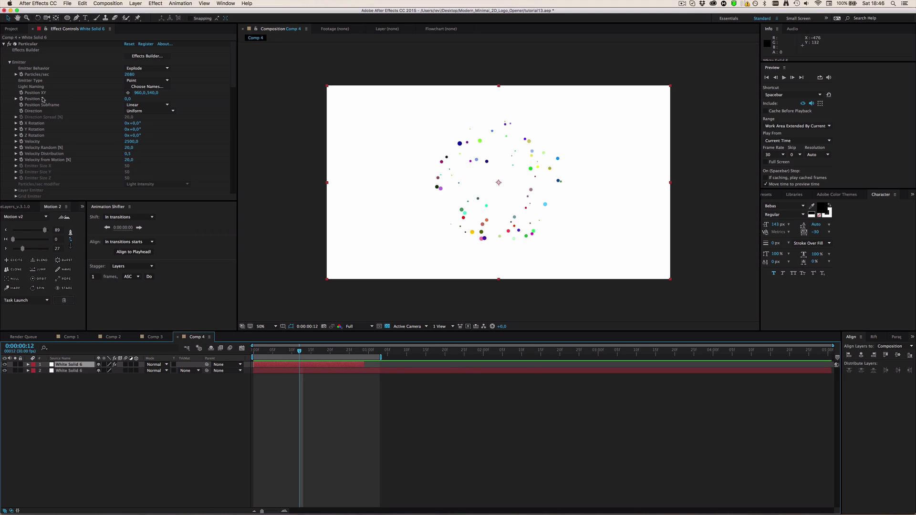
left_click(134, 111)
left_click(140, 122)
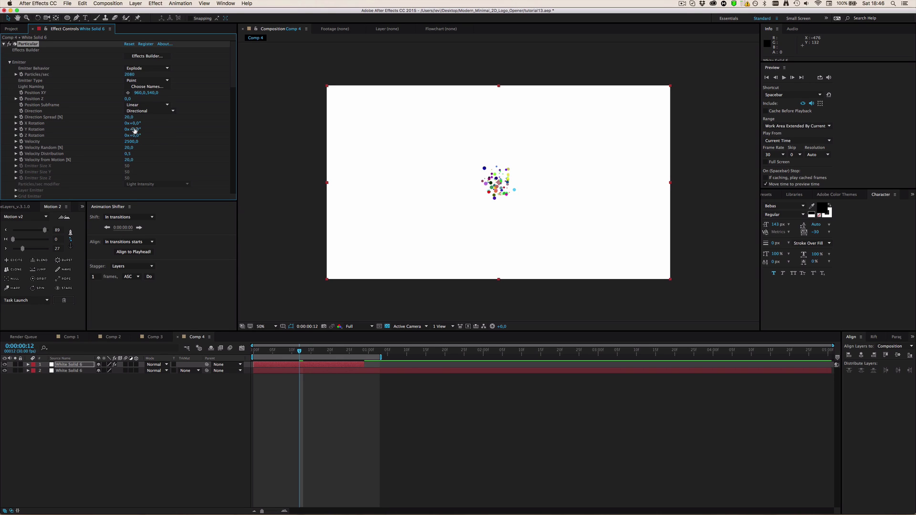
left_click(134, 129)
type("-43")
key("Return")
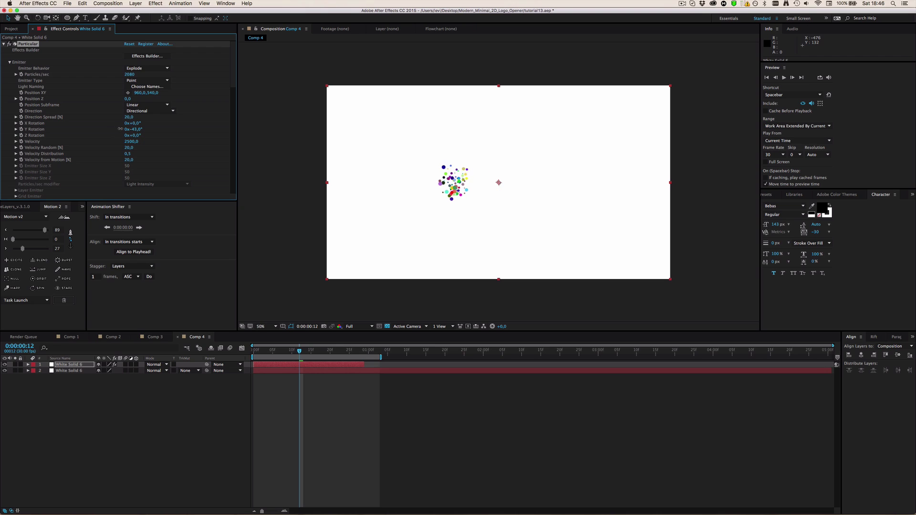
Step: Try the emitter's Y Rotation at -120°, and set it to 90°
left_click_drag(120, 129, 92, 129)
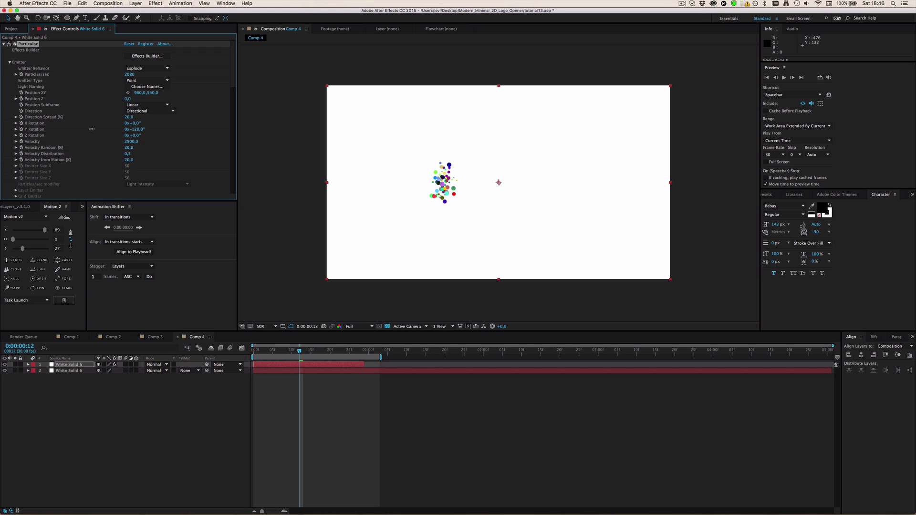
left_click(136, 130)
type("90")
key("Return")
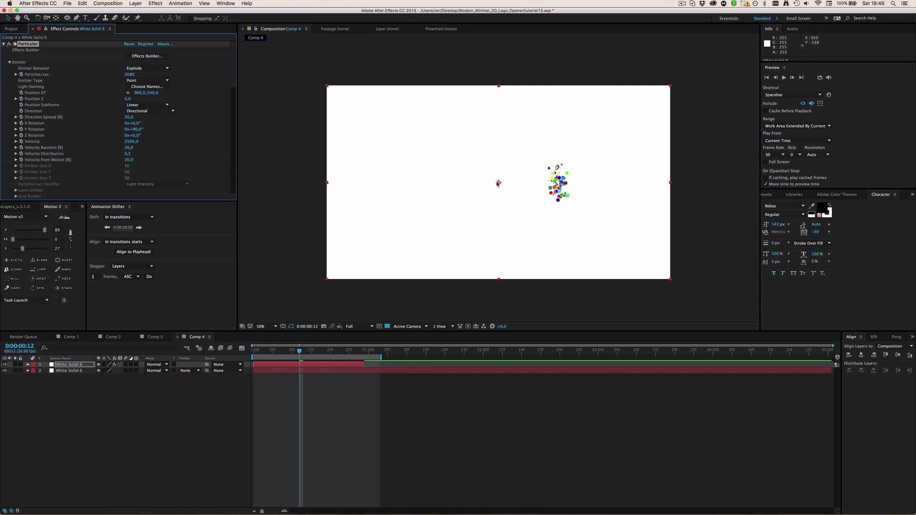
Step: Preview the directional burst from the start of the composition
left_click(349, 382)
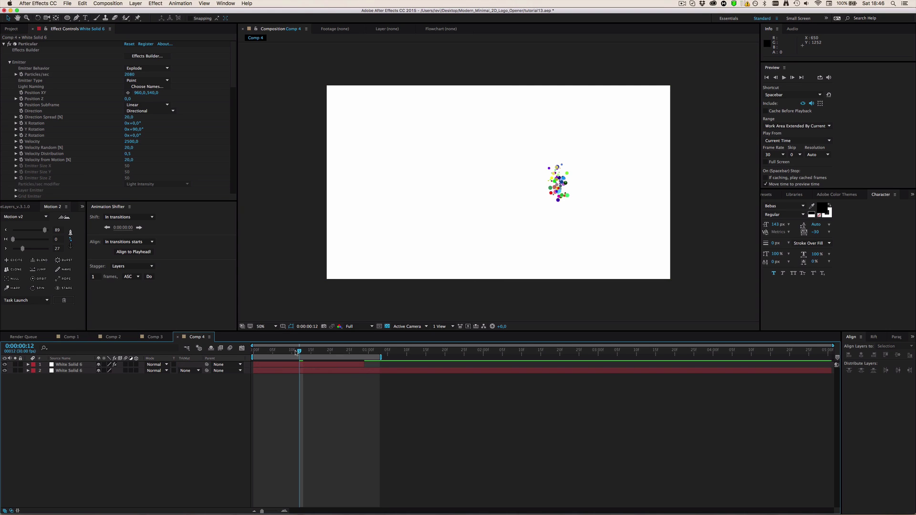
key("Home")
key("space")
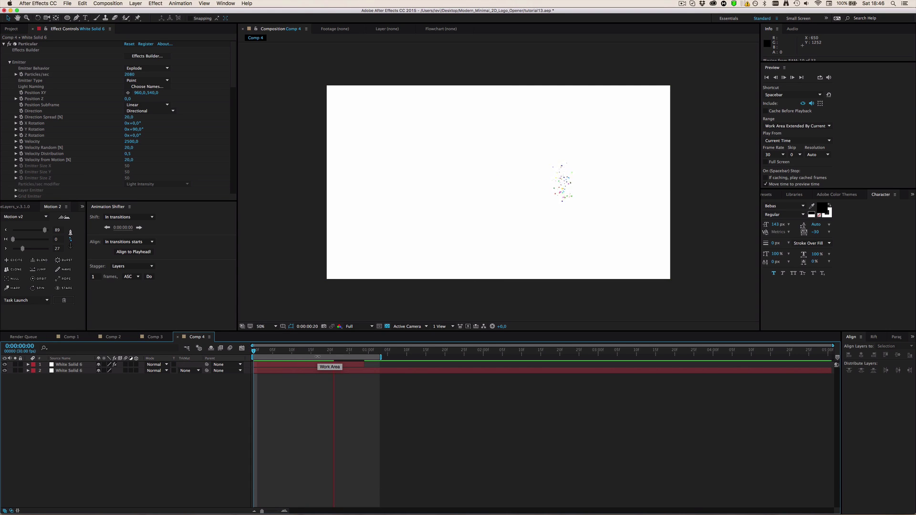
key("space")
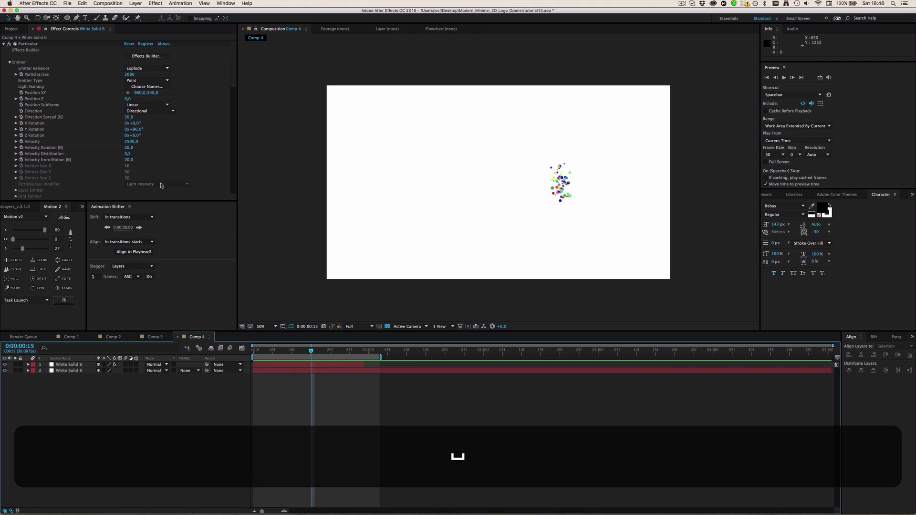
Step: Set the emitter's Direction Spread to 40 while viewing frame 6
left_click_drag(260, 350, 277, 351)
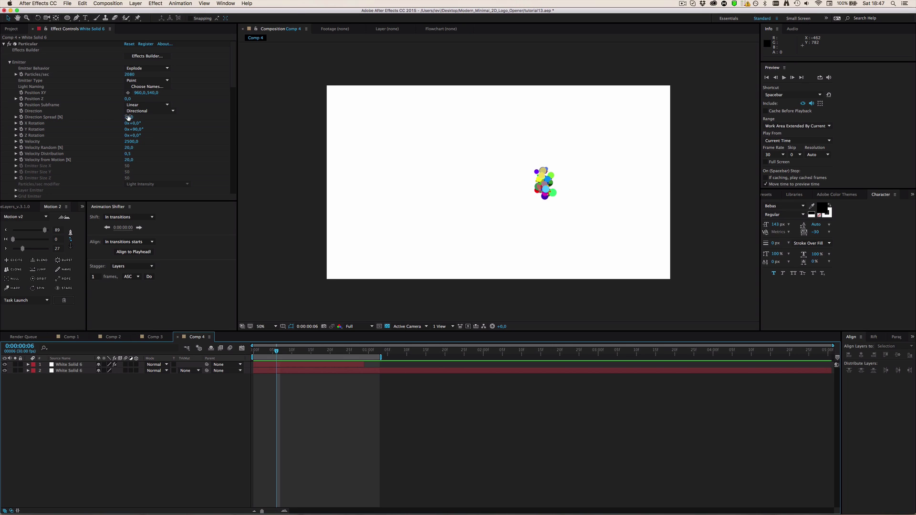
left_click_drag(128, 117, 135, 116)
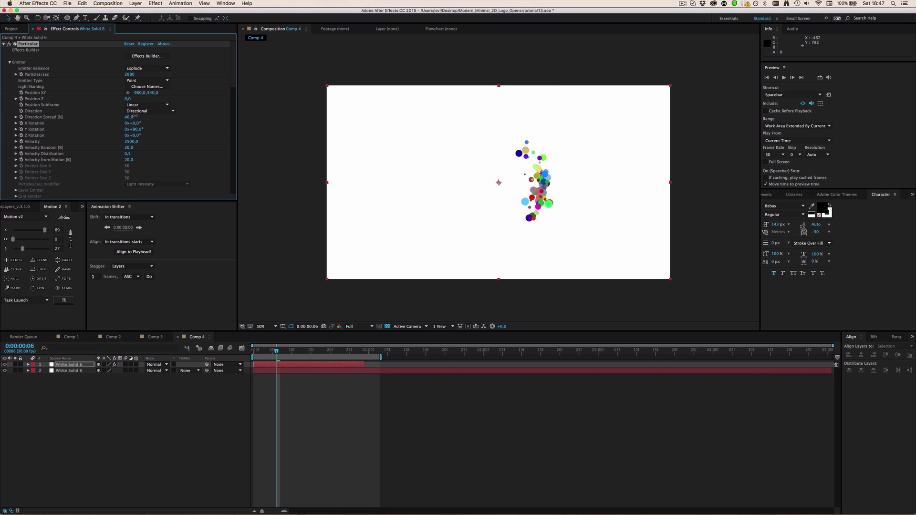
left_click(288, 394)
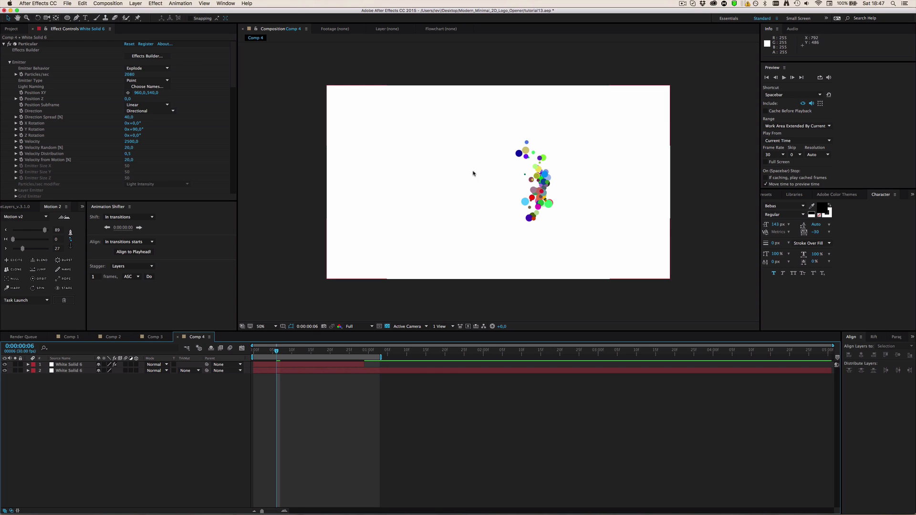
Step: Preview the wider directional burst and stop at frame 10
key("space")
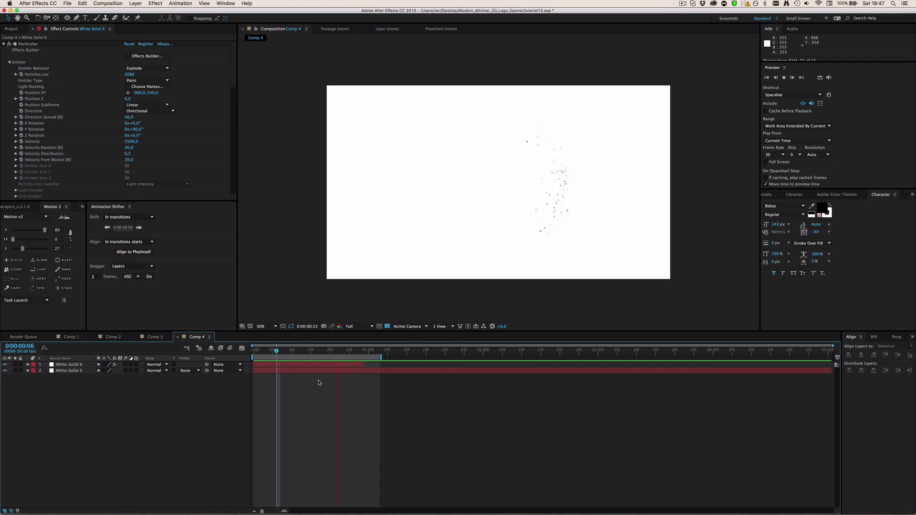
key("space")
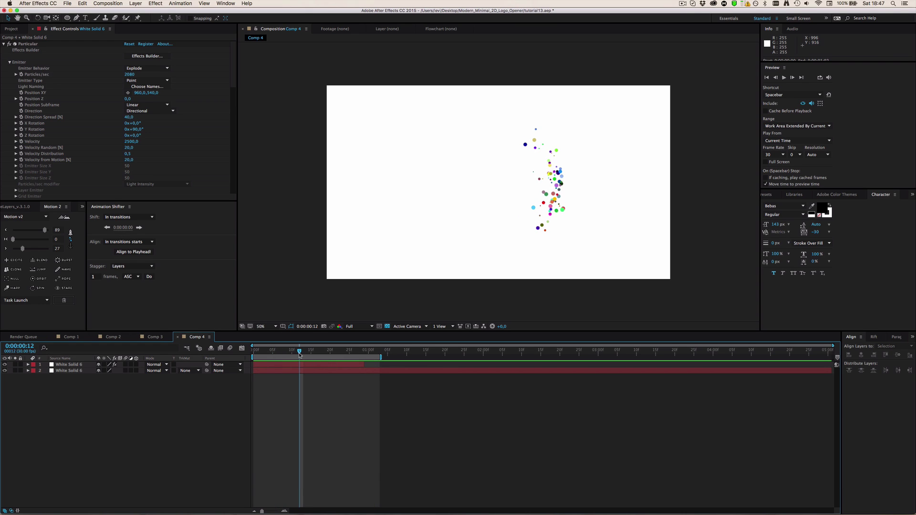
left_click_drag(300, 355, 292, 355)
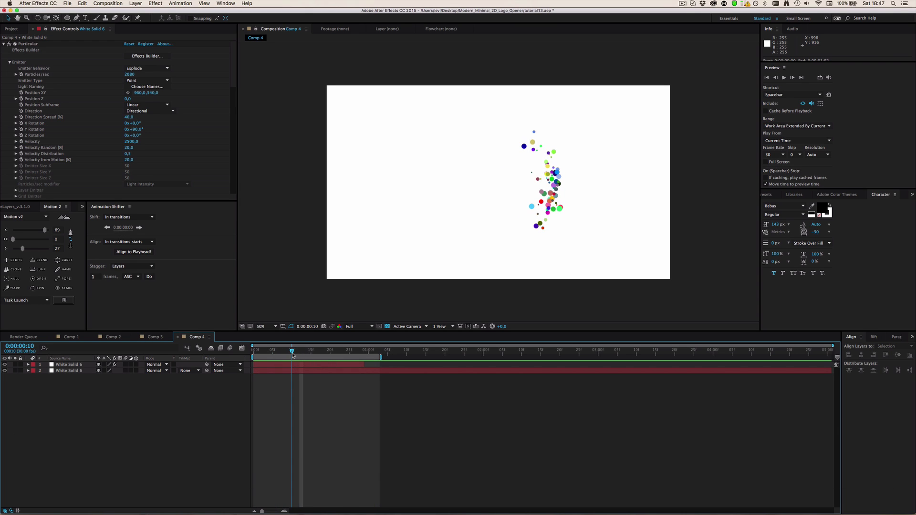
Step: Set the emitter's Direction back to Uniform and its Y Rotation to 0°
left_click(153, 110)
left_click(138, 117)
left_click(135, 129)
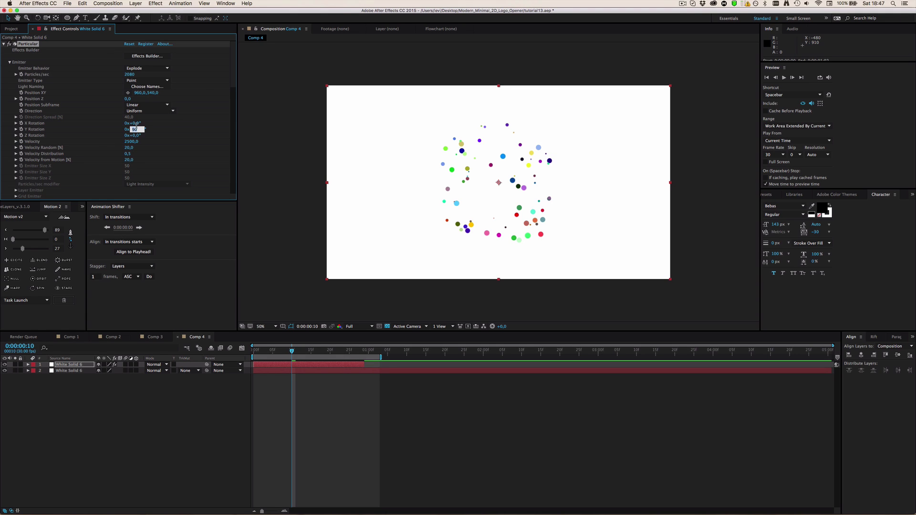
type("0")
key("Return")
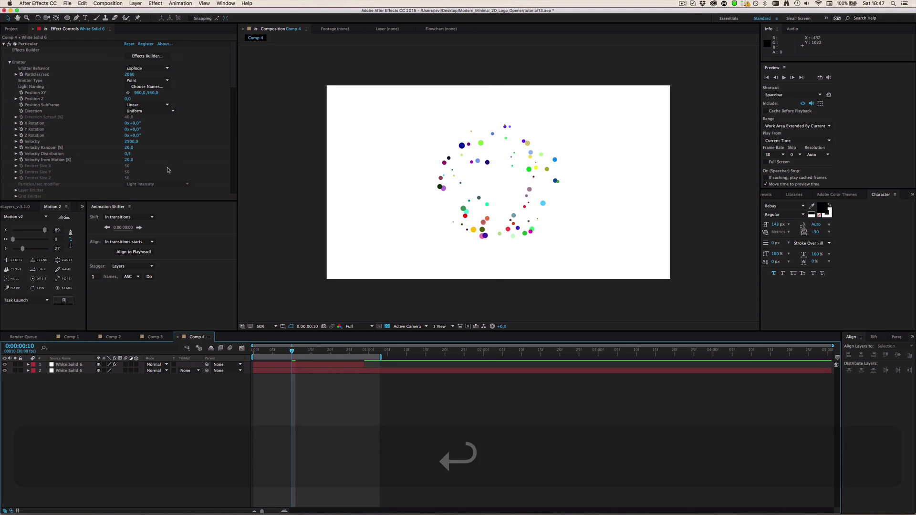
Step: Try a Y Rotation of 1x+125° on the uniform emitter and undo it
left_click_drag(136, 129, 329, 149)
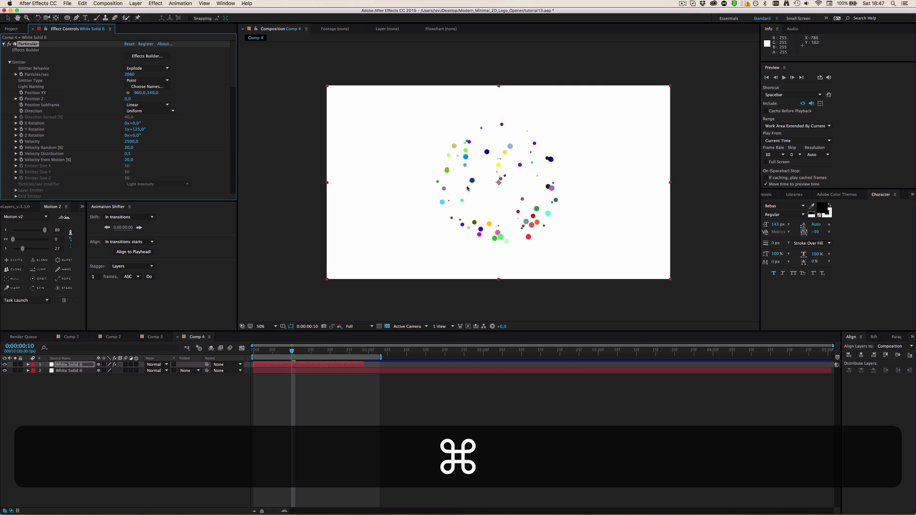
key("super+z")
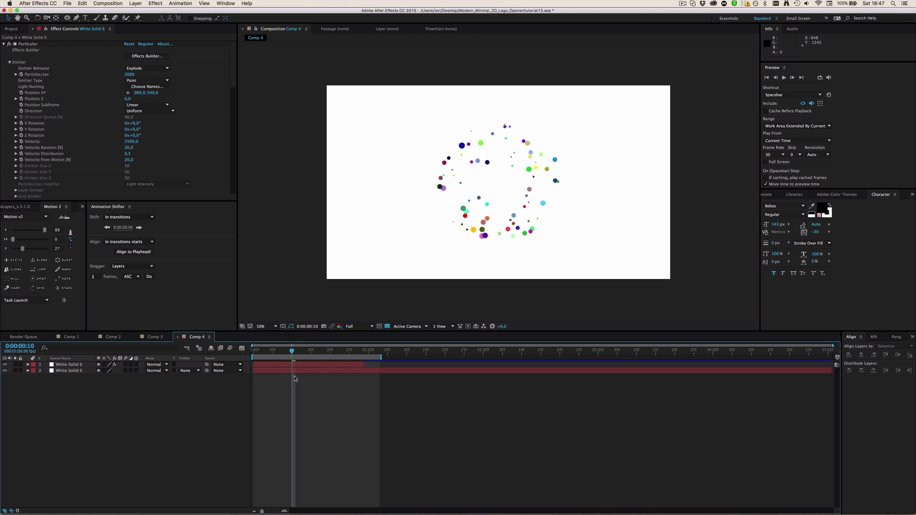
Step: Change the Particle Type to Square while viewing frame 8
key("Page_Up")
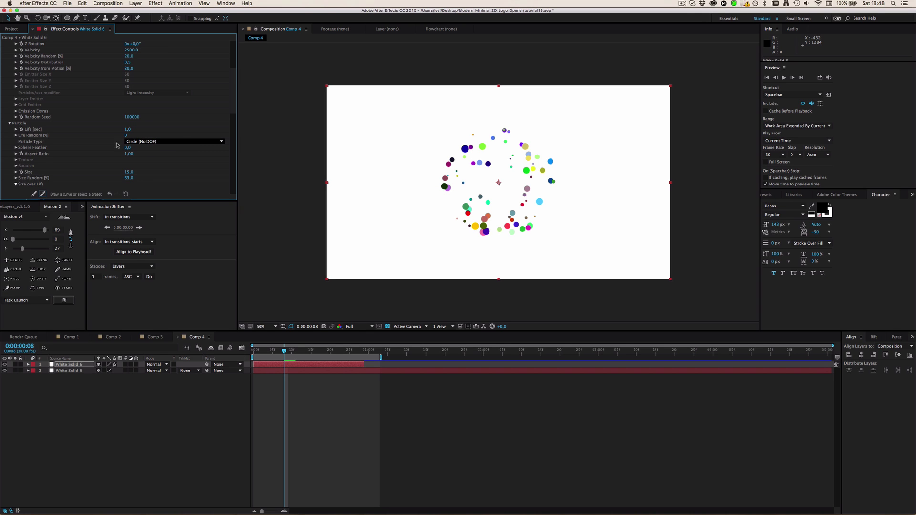
scroll(19, 81, "up", 5)
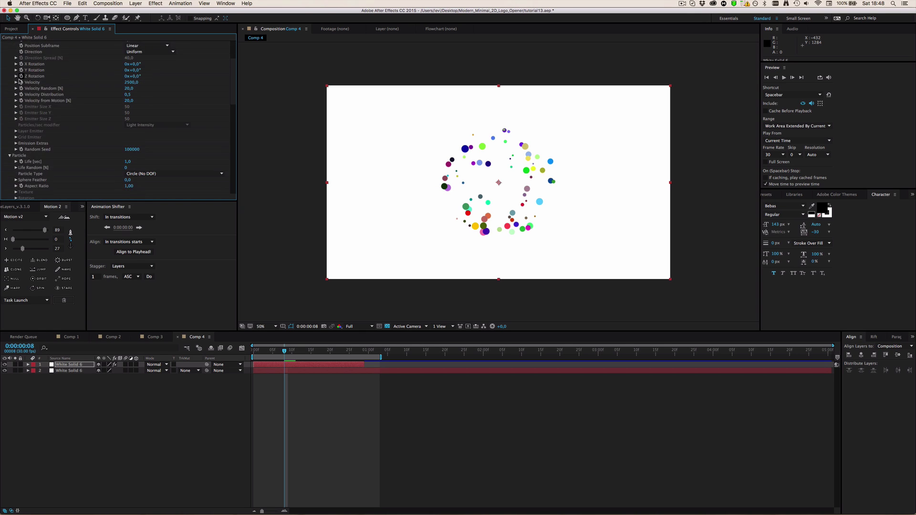
scroll(16, 110, "down", 2)
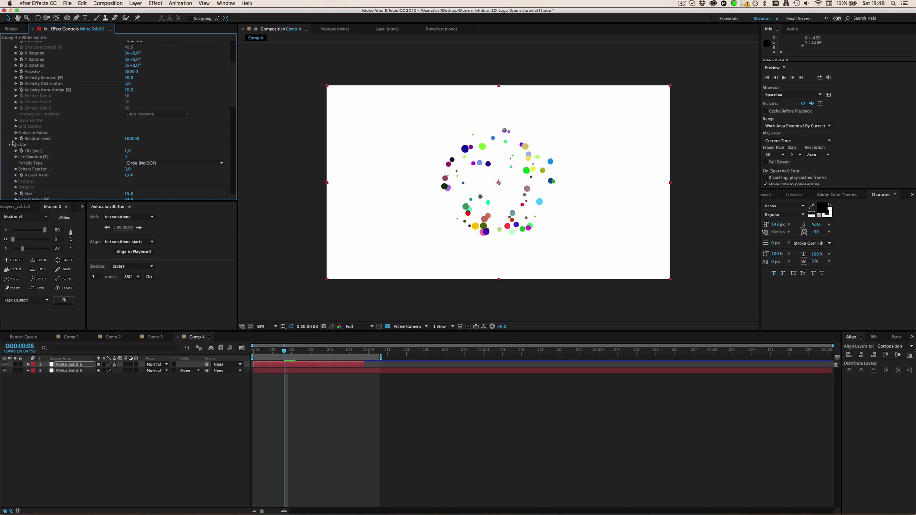
left_click(142, 163)
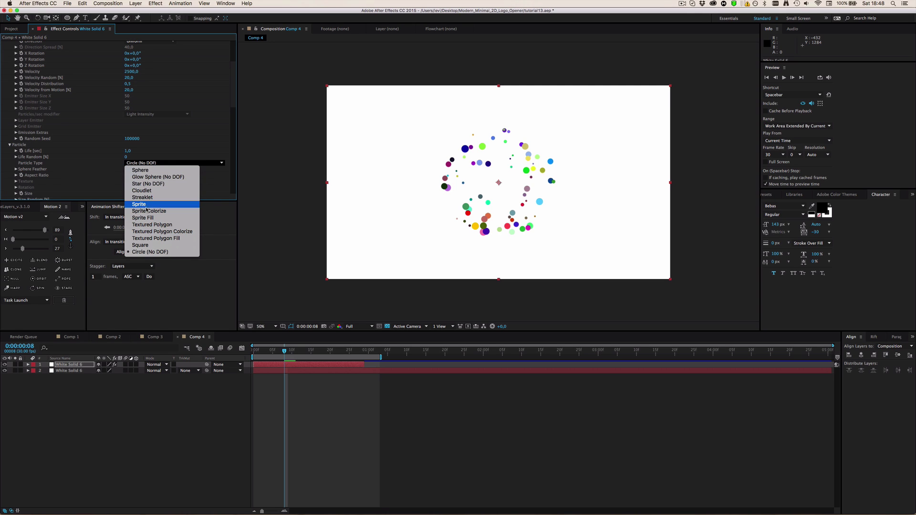
left_click(143, 245)
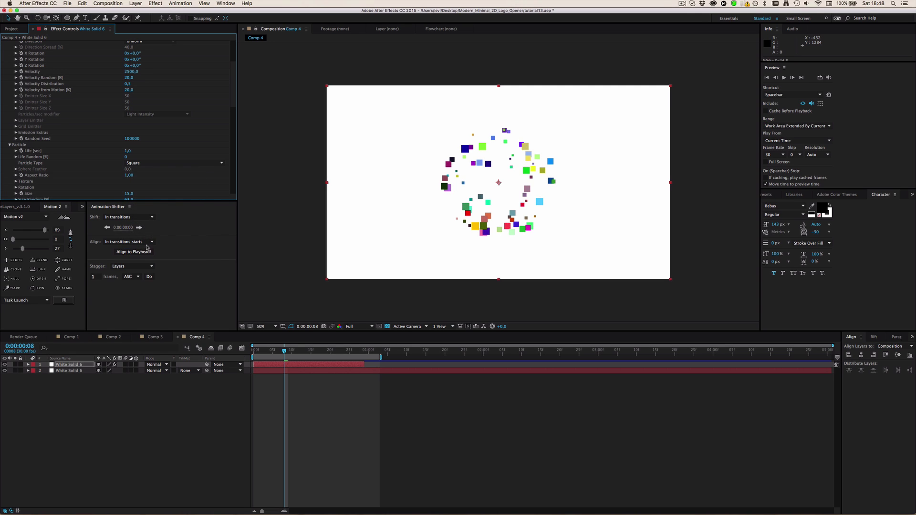
Step: Expand the Rotation settings of the square particles
scroll(131, 191, "down", 10)
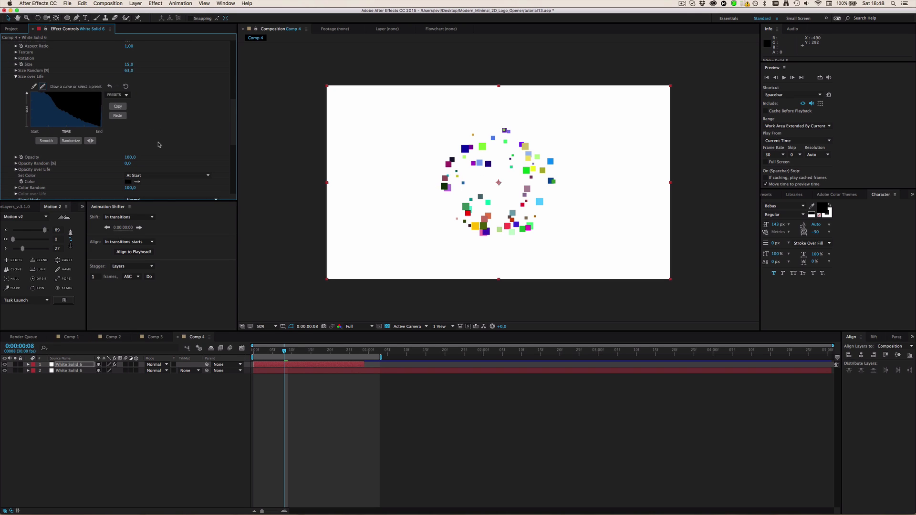
scroll(158, 144, "up", 10)
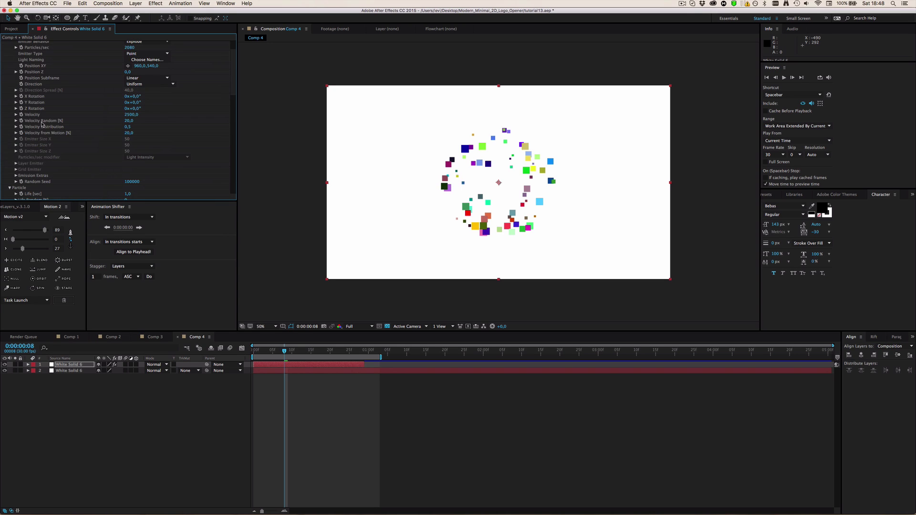
scroll(28, 109, "down", 5)
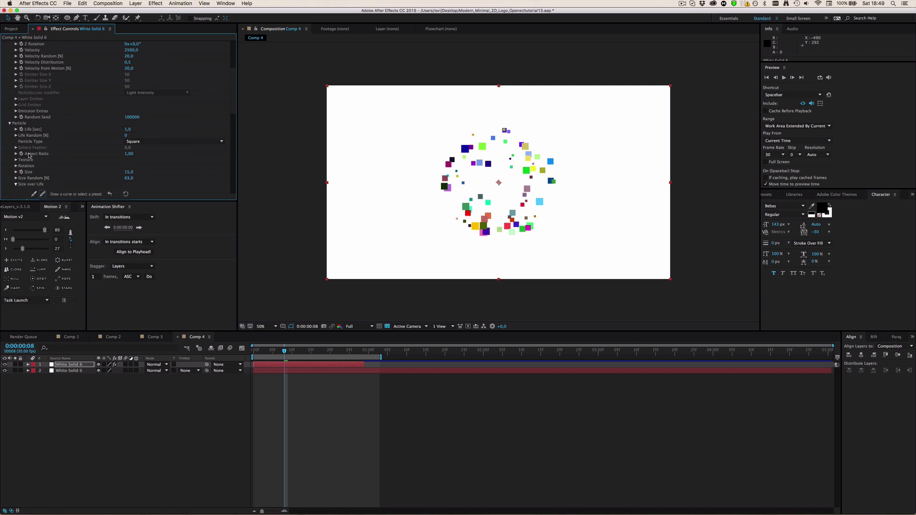
left_click(16, 166)
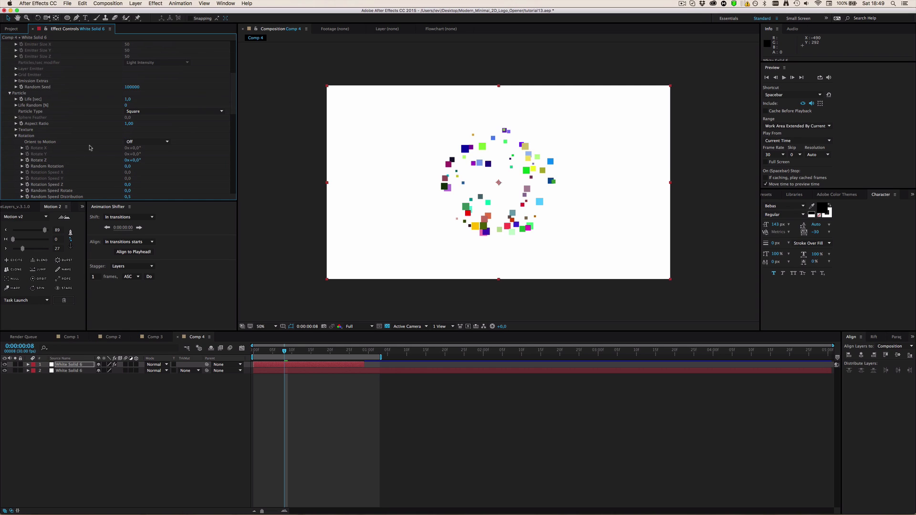
scroll(91, 148, "down", 1)
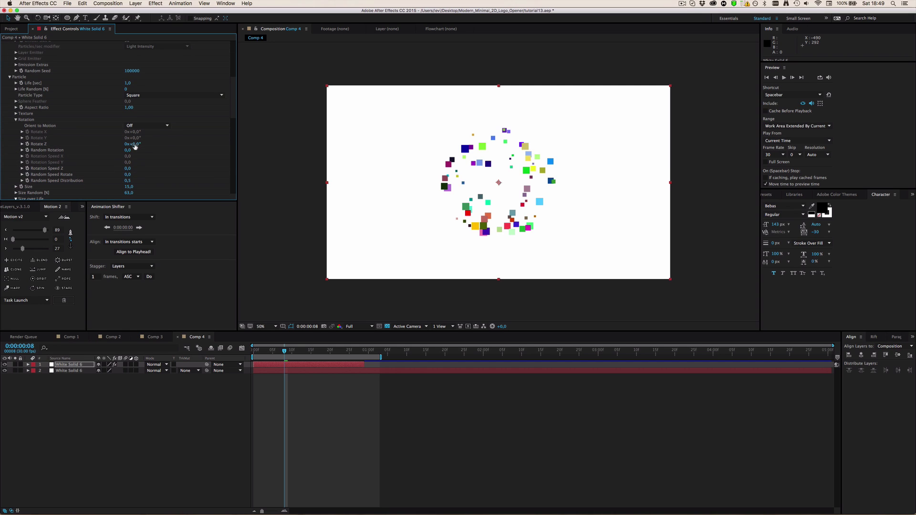
Step: Try rotating the square particles by 40° with Rotate Z and undo the rotation
mouse_move(138, 143)
left_mouse_down()
mouse_move(149, 145)
mouse_move(122, 146)
left_mouse_up()
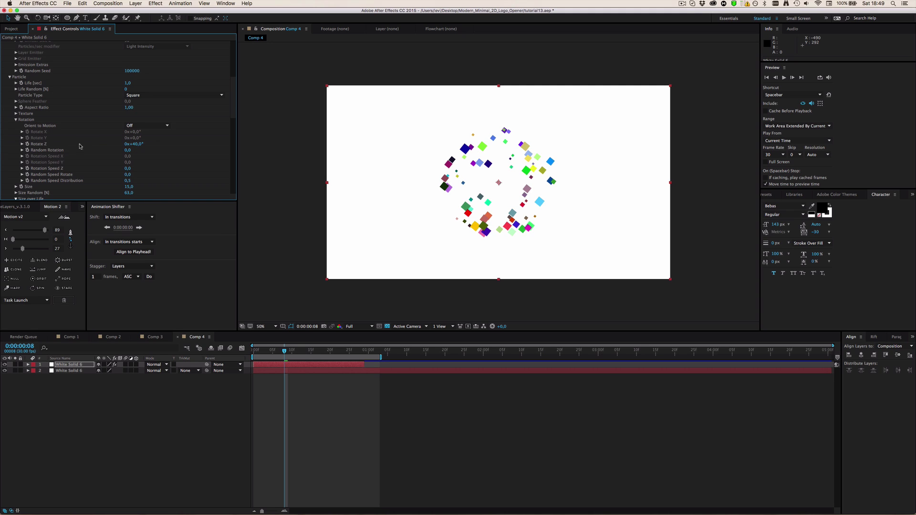
key("super")
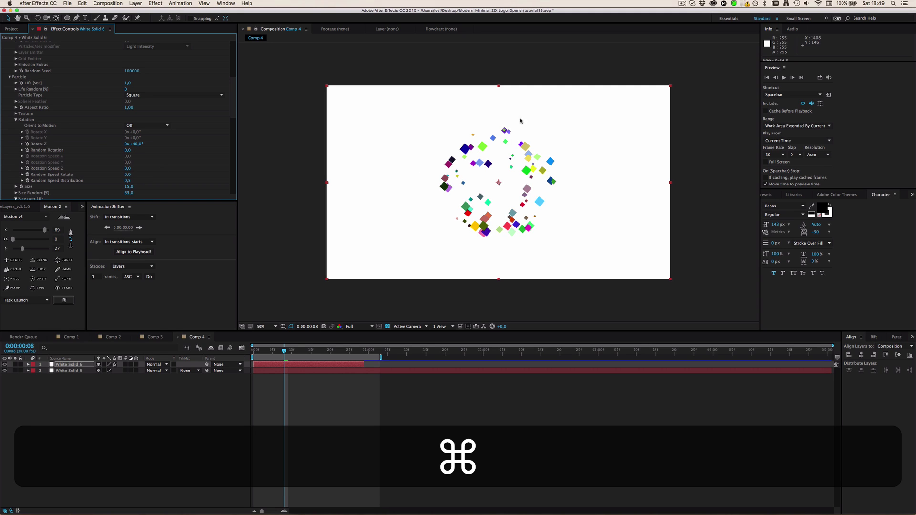
key("super+z")
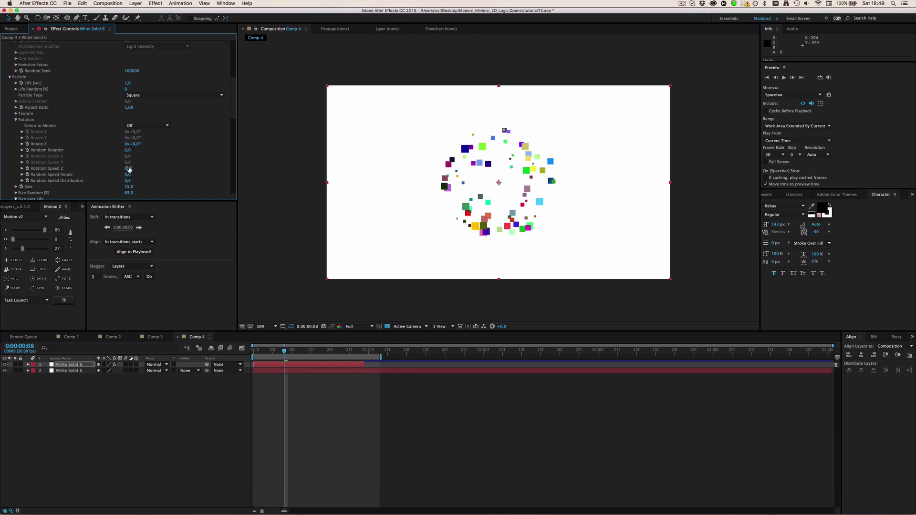
Step: Set the square particles' Rotation Speed Z to -0.3
left_click_drag(129, 168, 128, 170)
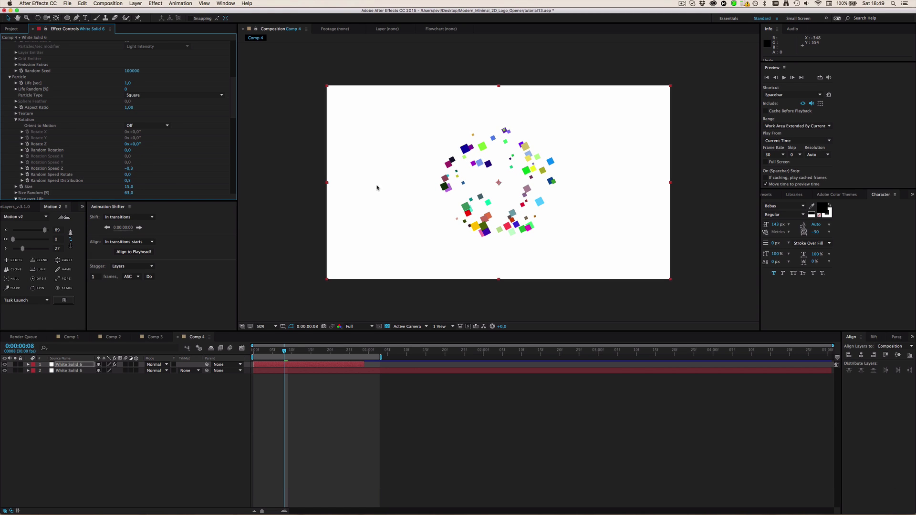
Step: Undo the last Rotation Speed Z change on the square particles
key("super")
key("super+z")
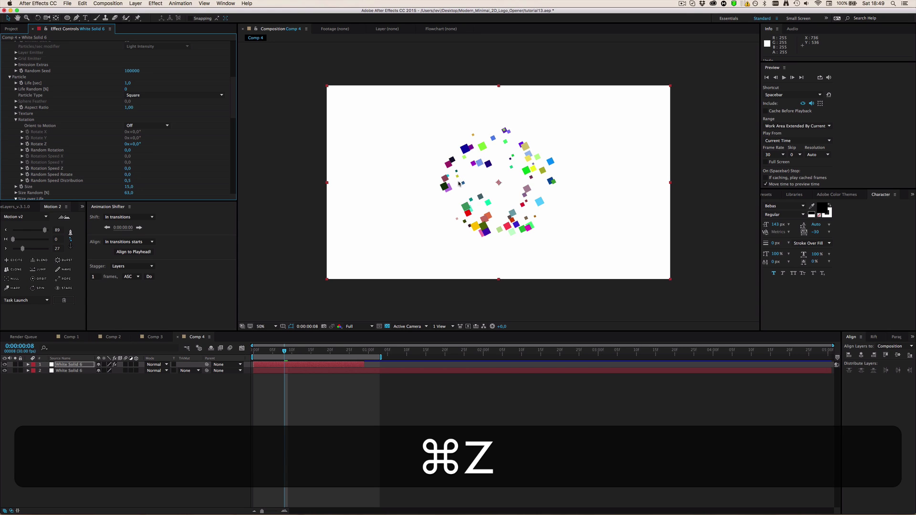
scroll(170, 139, "up", 6)
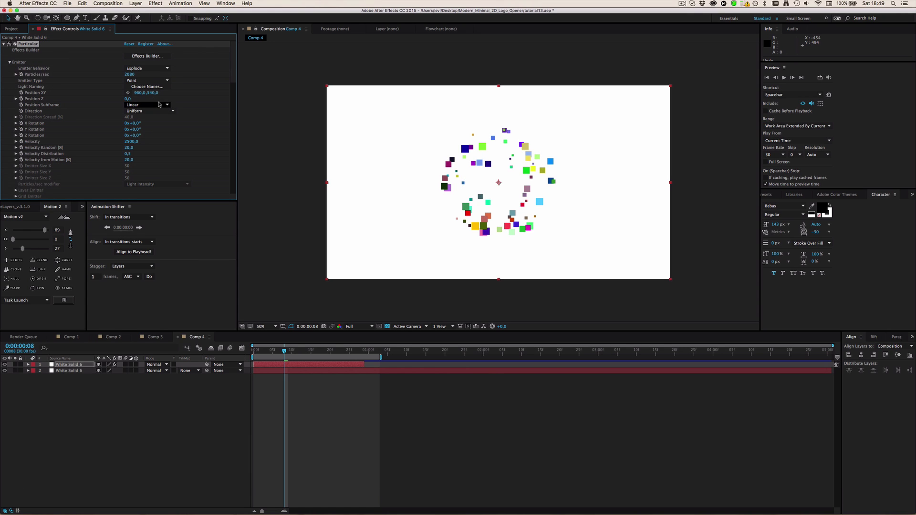
Step: Set the emitter's Particles/sec to 500
left_click(131, 74)
type("500")
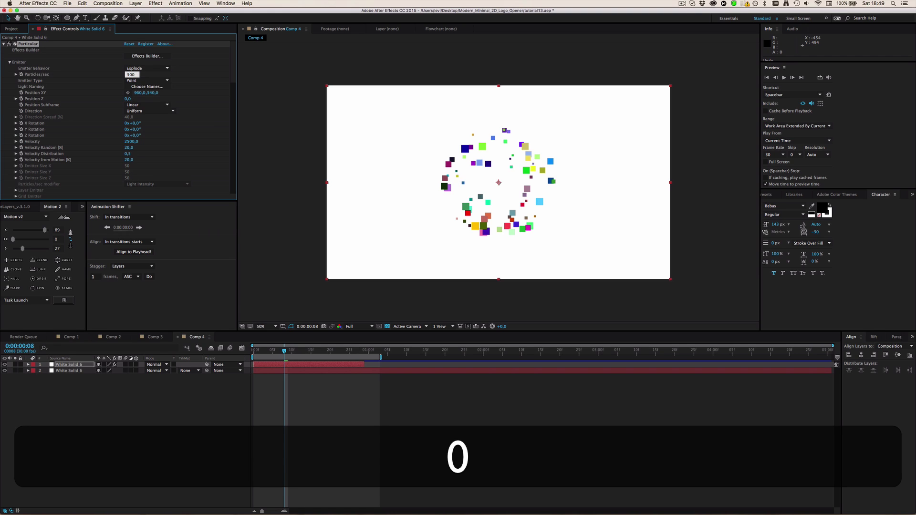
key("Return")
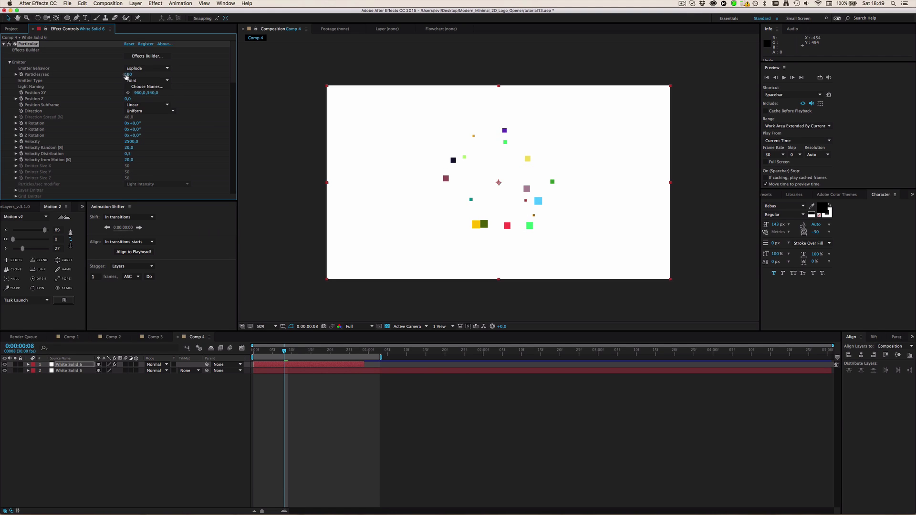
Step: Duplicate the particle layer and change the copy's emitter Random Seed to 99560
left_click(278, 367)
key("super+d")
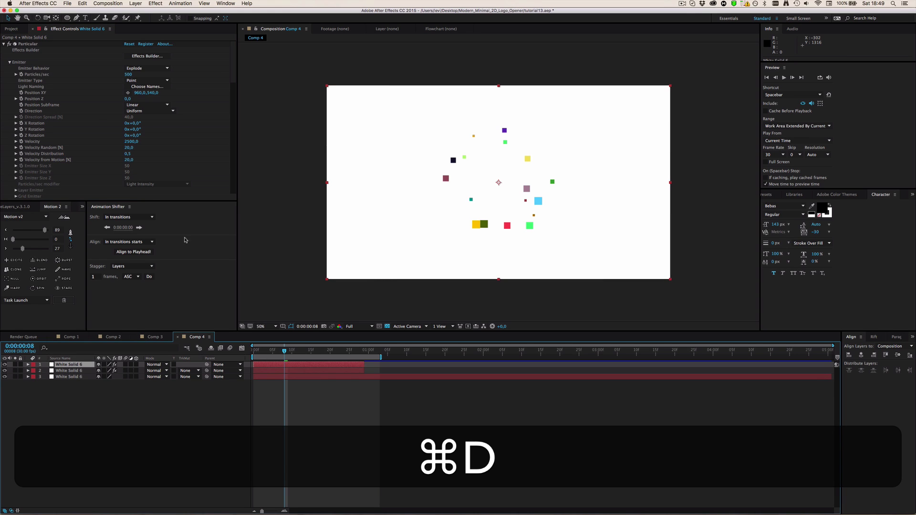
scroll(99, 113, "down", 5)
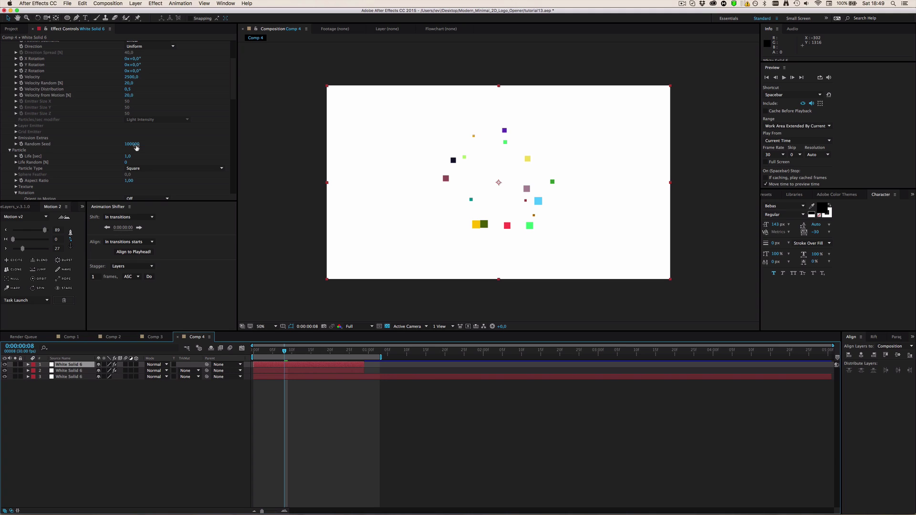
left_click_drag(140, 148, 126, 144)
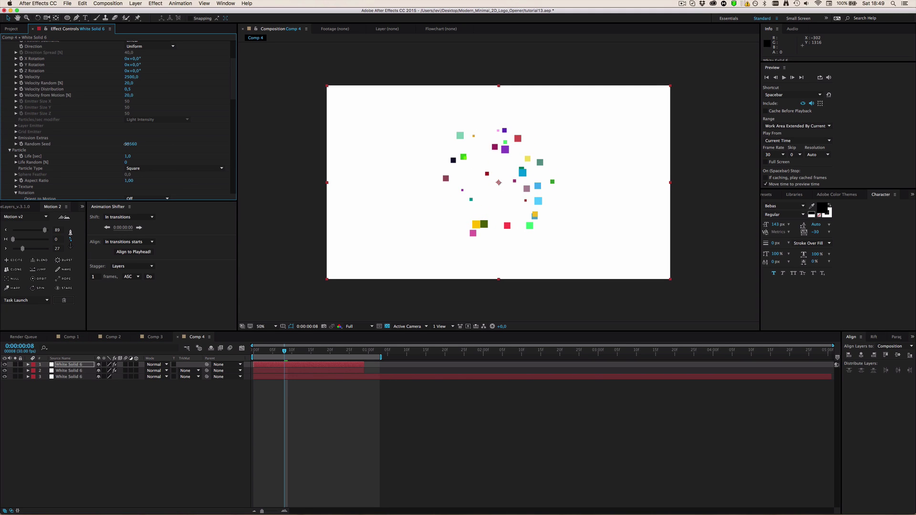
Step: Set the copied layer's Rotate Z to 21° and duplicate that layer once more
scroll(176, 140, "down", 8)
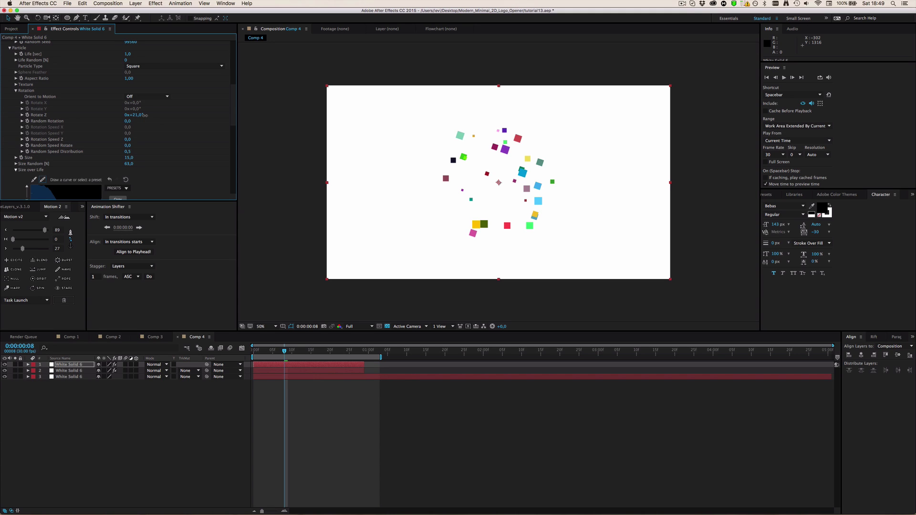
key("super+d")
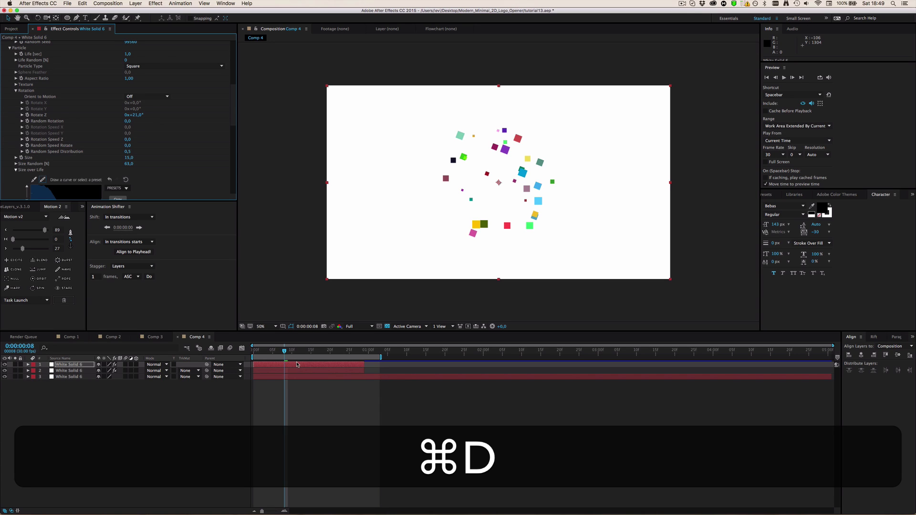
key("super+z")
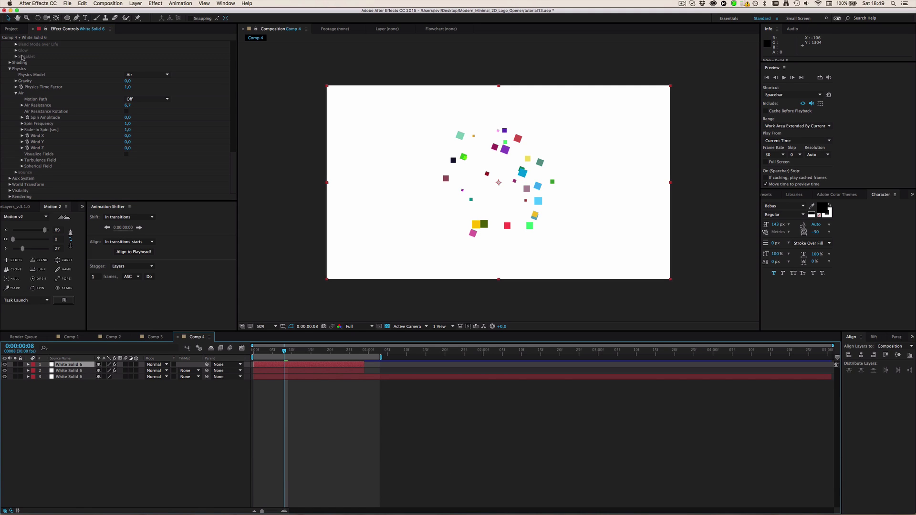
scroll(33, 52, "up", 10)
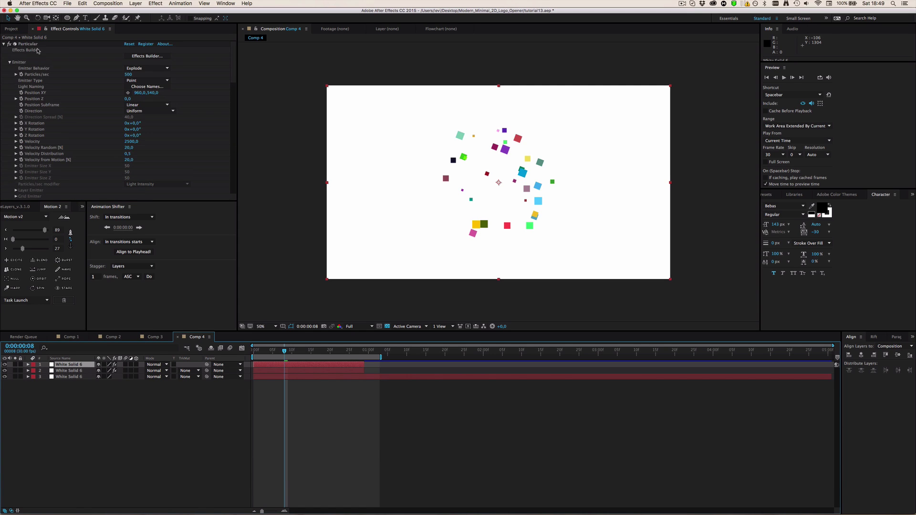
key("super+d")
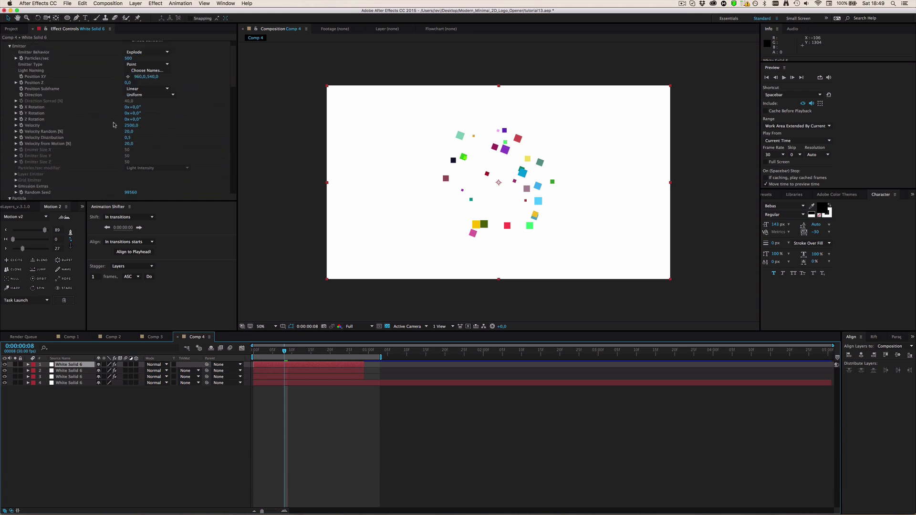
Step: Rotate the squares of the newest copy further with Rotate Z and give its emitter a different Random Seed
scroll(111, 132, "down", 15)
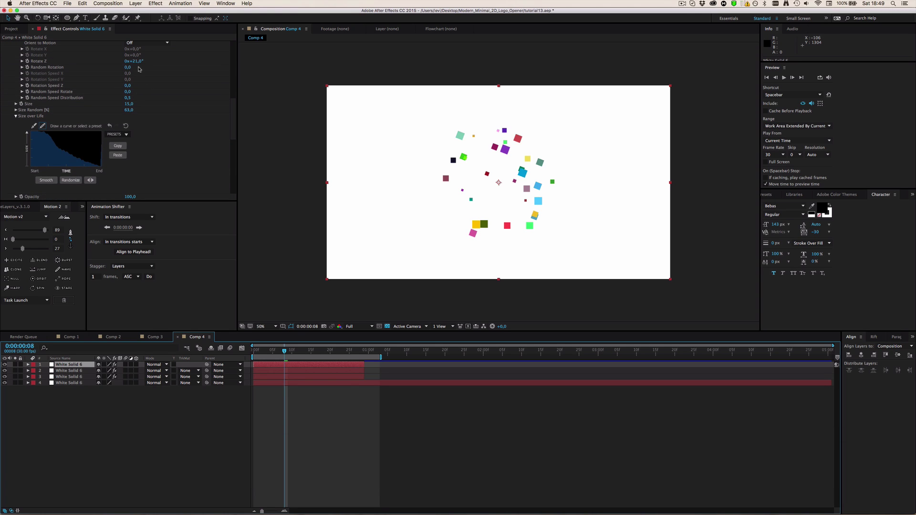
left_click_drag(139, 61, 149, 62)
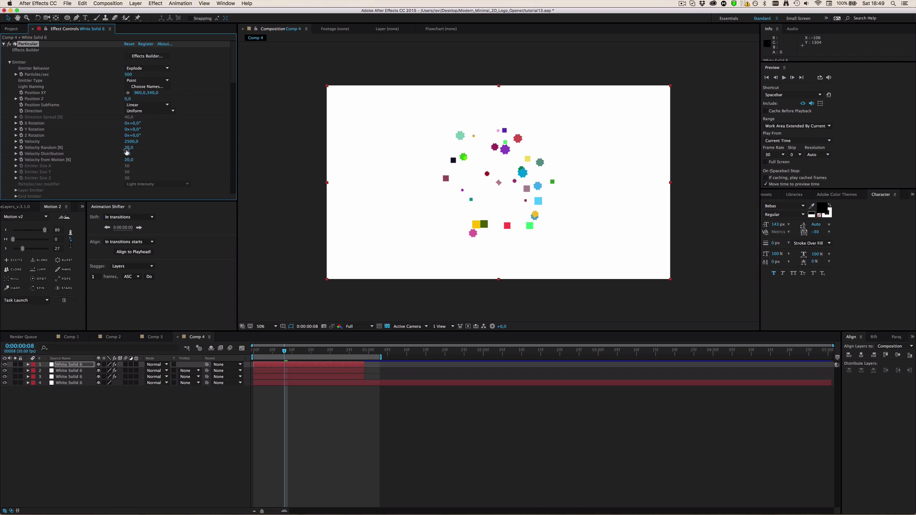
scroll(179, 180, "up", 10)
scroll(181, 180, "down", 2)
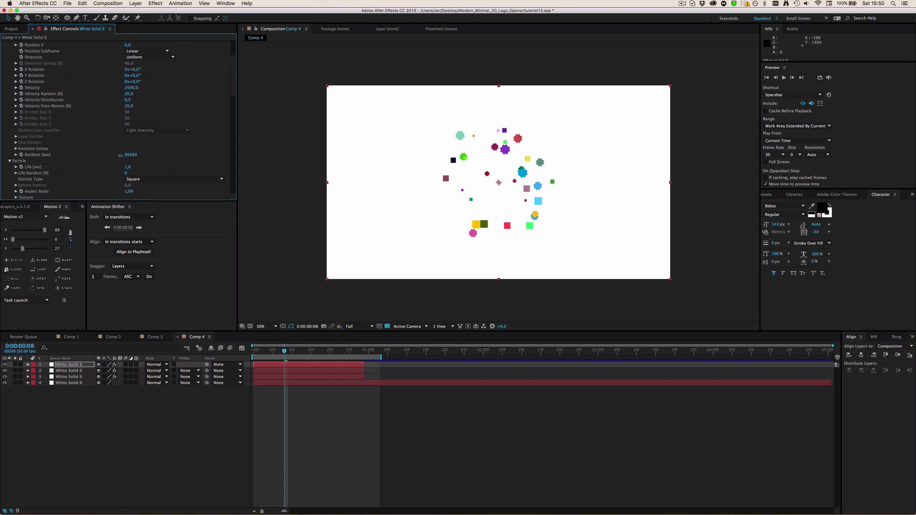
left_click_drag(120, 155, 120, 155)
Step: Preview the combined burst of the three particle layers
left_click(308, 394)
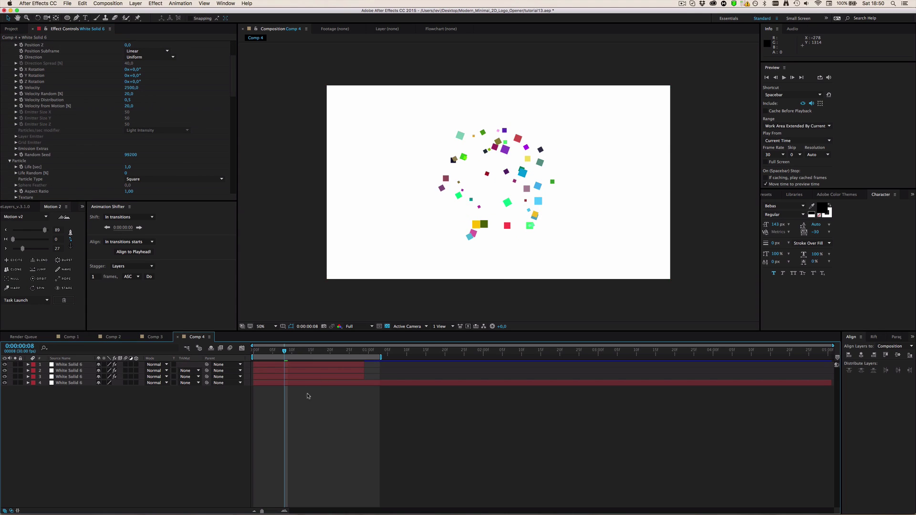
key("space")
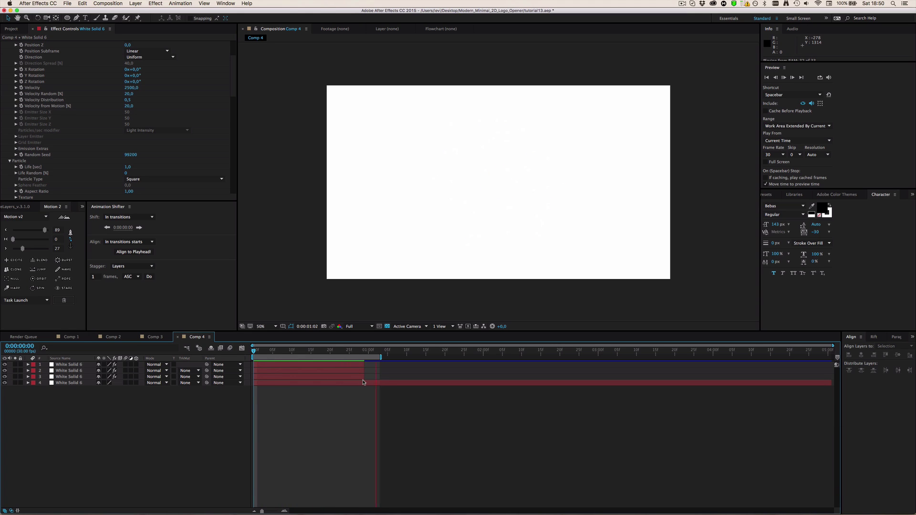
key("space")
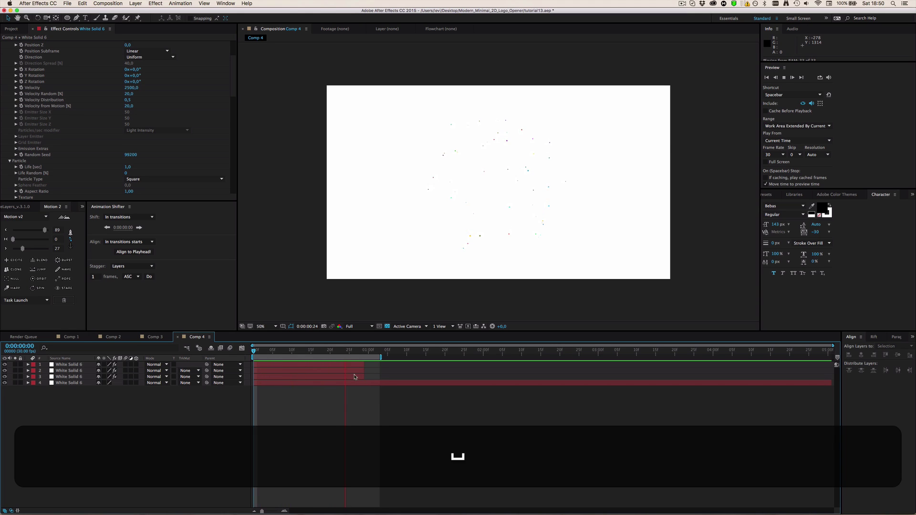
Step: Delete the two duplicated particle layers, keeping one particle layer above the white background solid
left_click(308, 351)
left_click(312, 367)
key("shift")
left_click(311, 376, "shift")
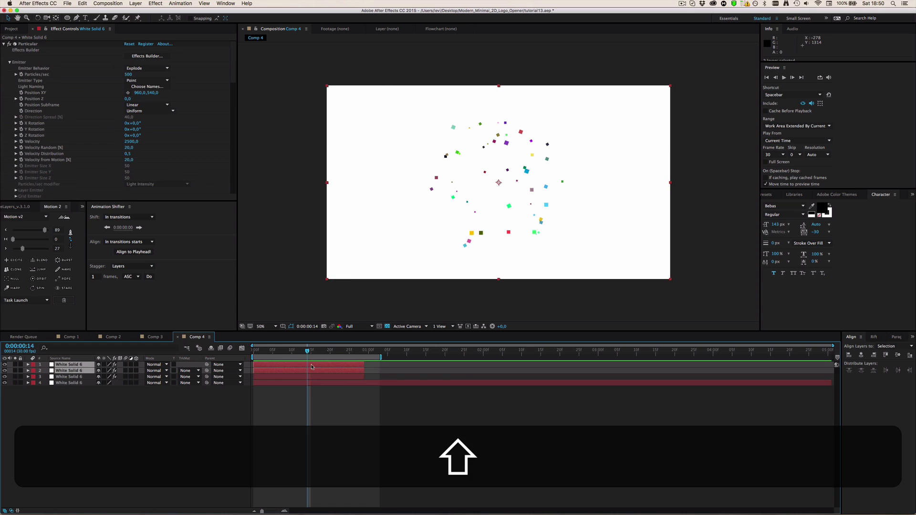
key("shift+BackSpace")
Step: View frame 4 of the burst and set the emitter's Particles/sec to 200
left_click(302, 352)
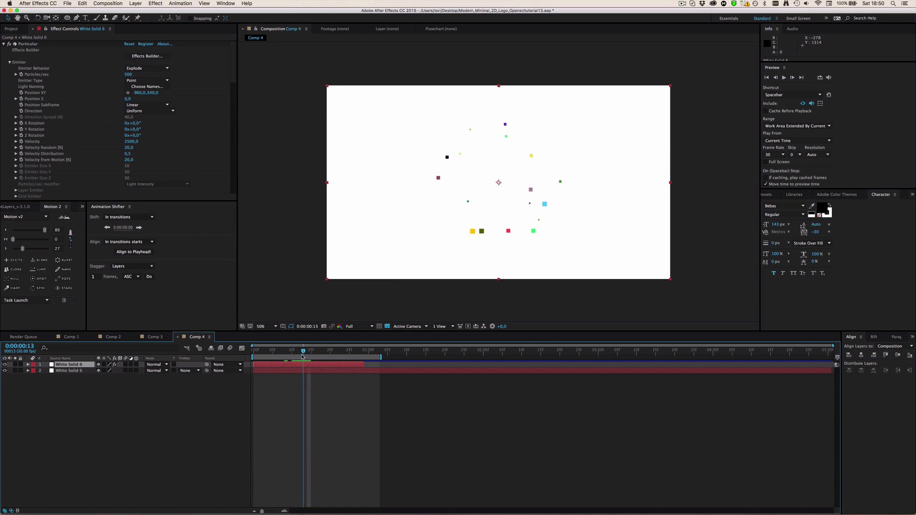
left_click_drag(302, 352, 269, 351)
left_click(127, 75)
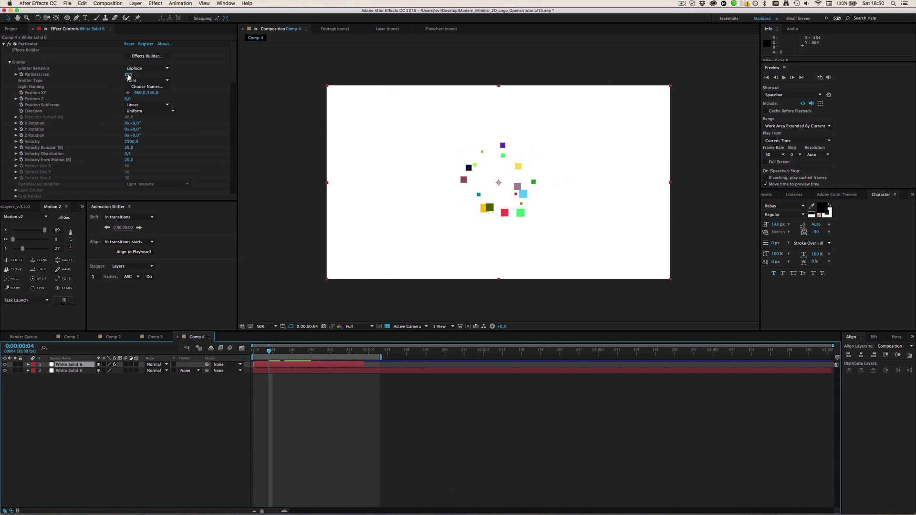
type("200")
key("Return")
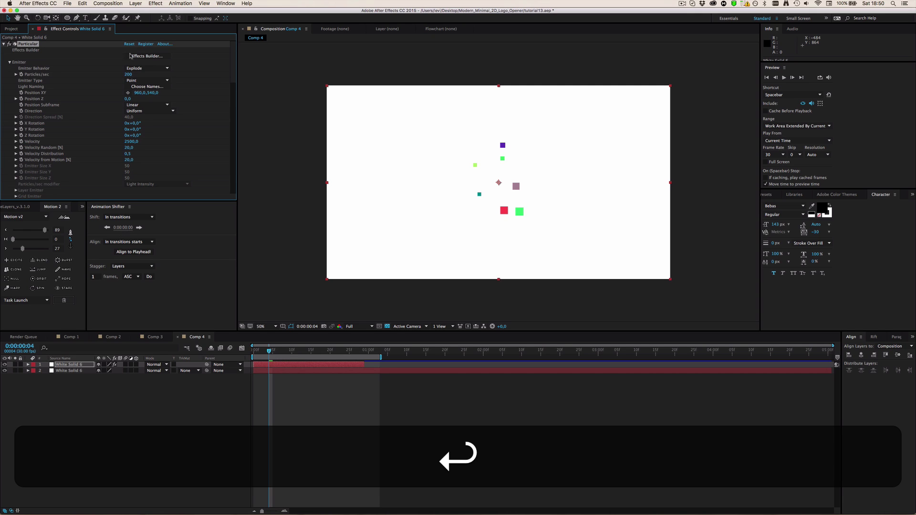
Step: Set the emitter's Particles/sec to 2000
left_click(129, 75)
type("2000")
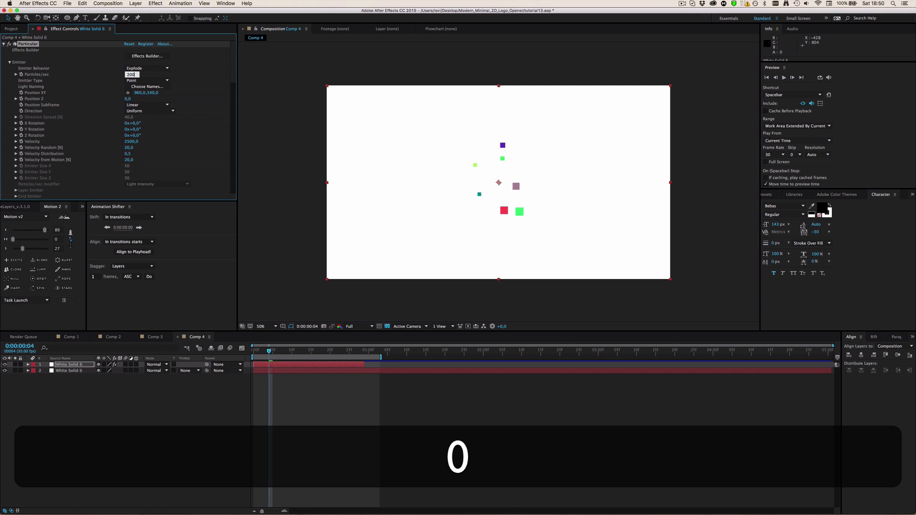
key("Return")
Step: Scrub the particle burst to frame 8, and check Comp 2 briefly before returning to Comp 4
left_click(328, 420)
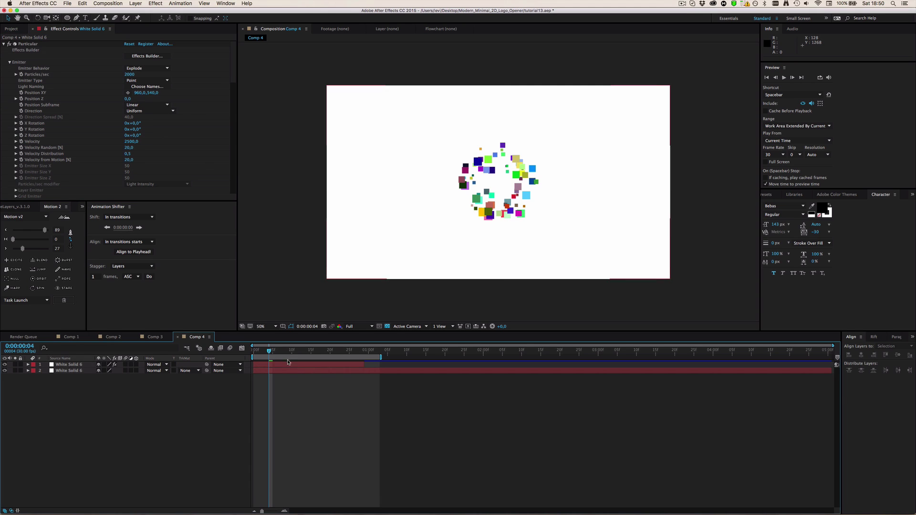
left_click_drag(269, 351, 297, 355)
left_click(114, 336)
left_click(197, 336)
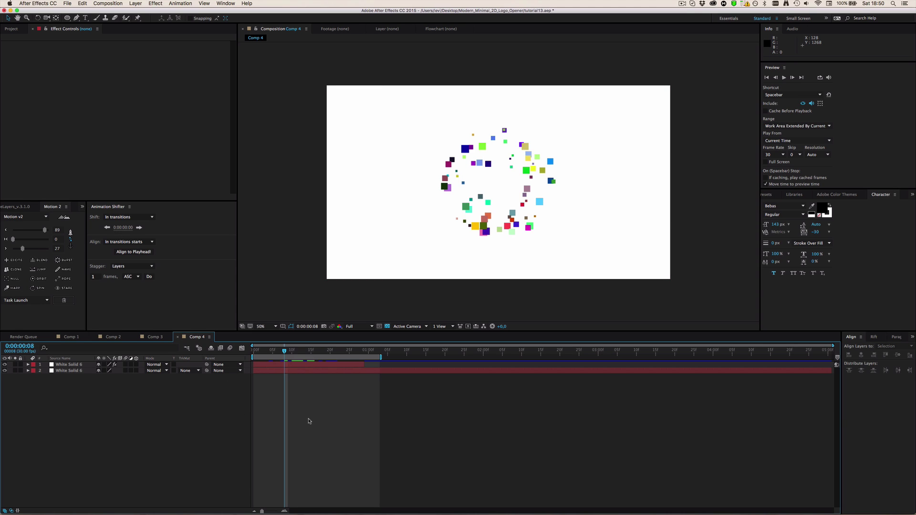
Step: Create a 300 × 300 px black solid in Comp 4 and pre-compose it
key("super+y")
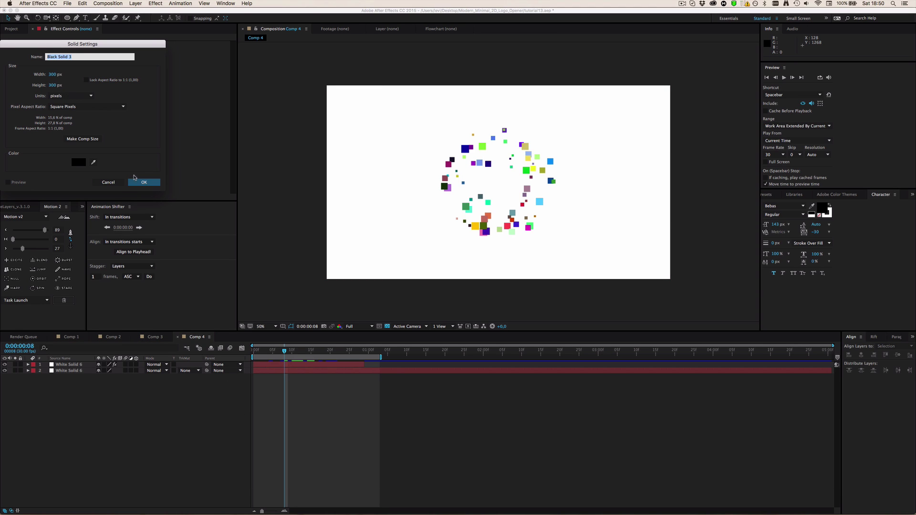
left_click(142, 182)
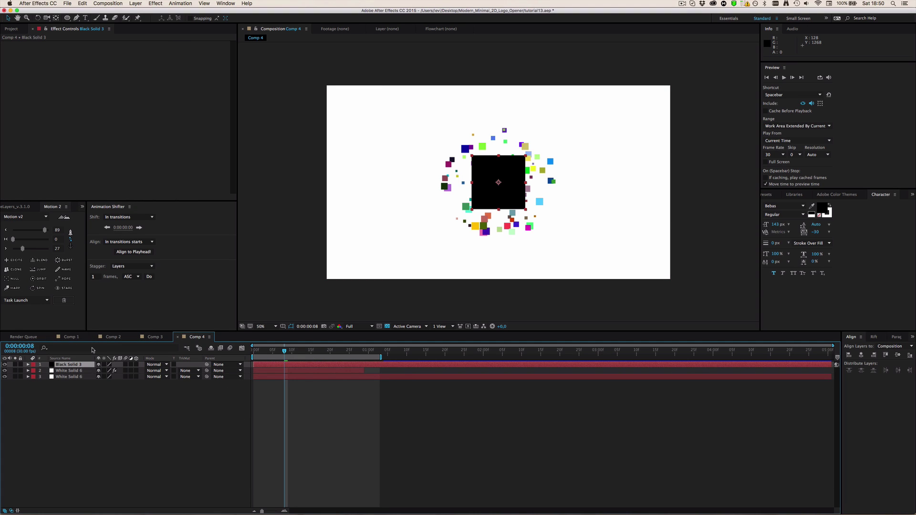
right_click(81, 364)
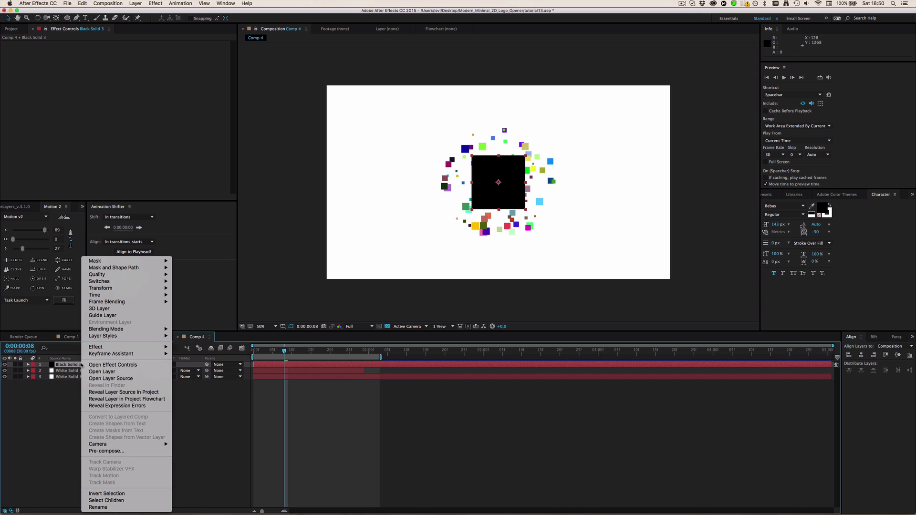
left_click(104, 451)
left_click(138, 136)
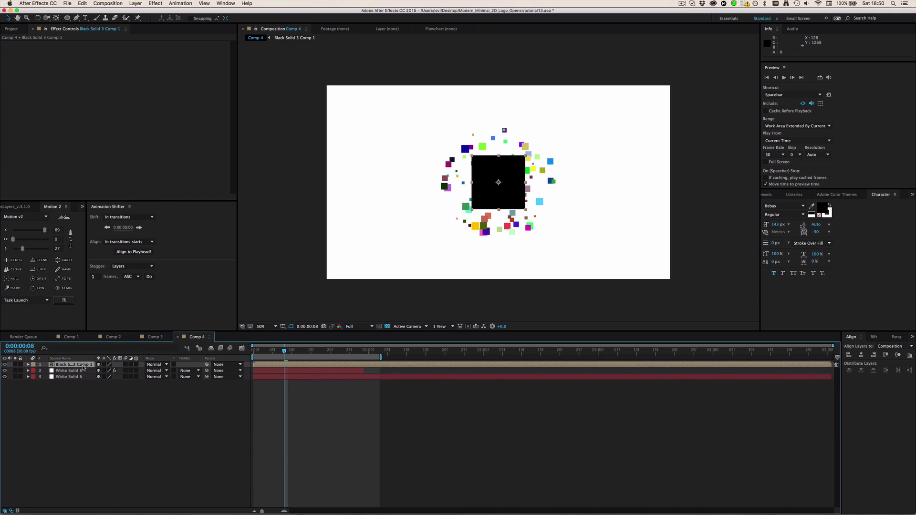
Step: Open the black solid's pre-composition and delete the solid inside it
double_click(71, 364)
left_click(83, 365)
key("BackSpace")
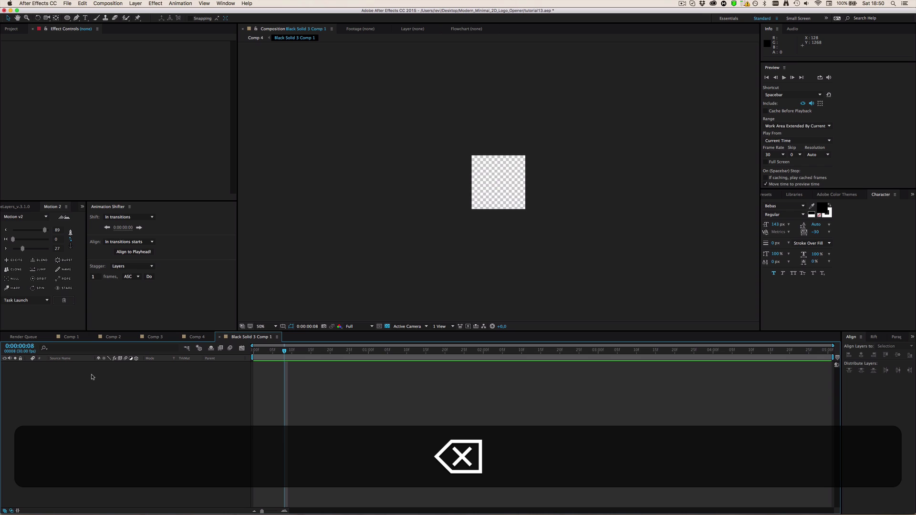
scroll(481, 133, "up", 3)
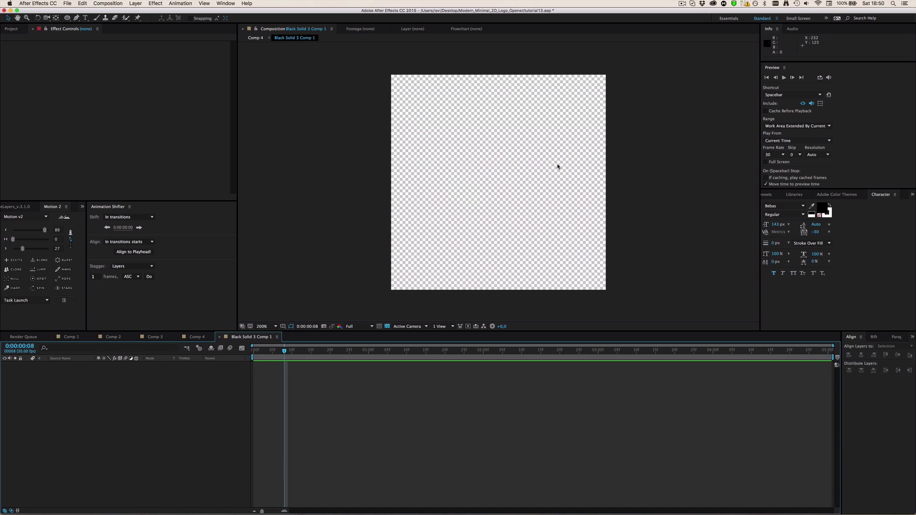
scroll(511, 192, "down", 2)
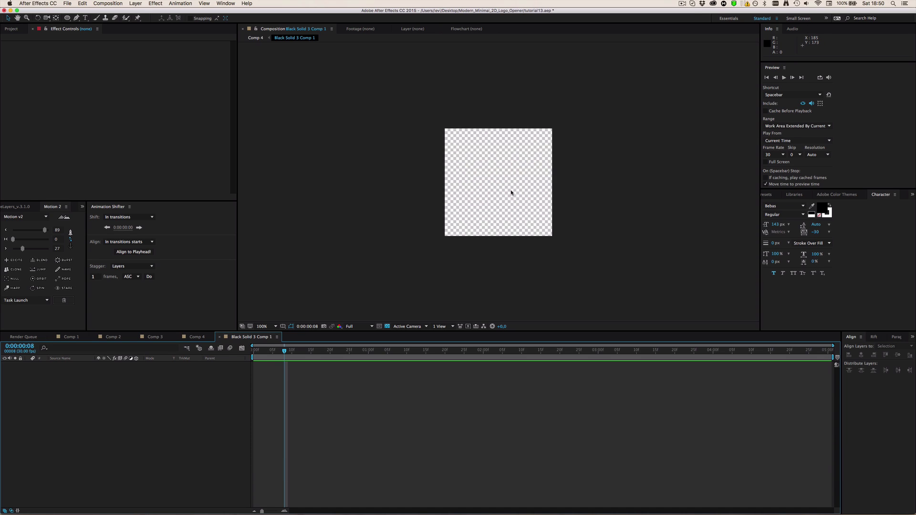
key("super+n")
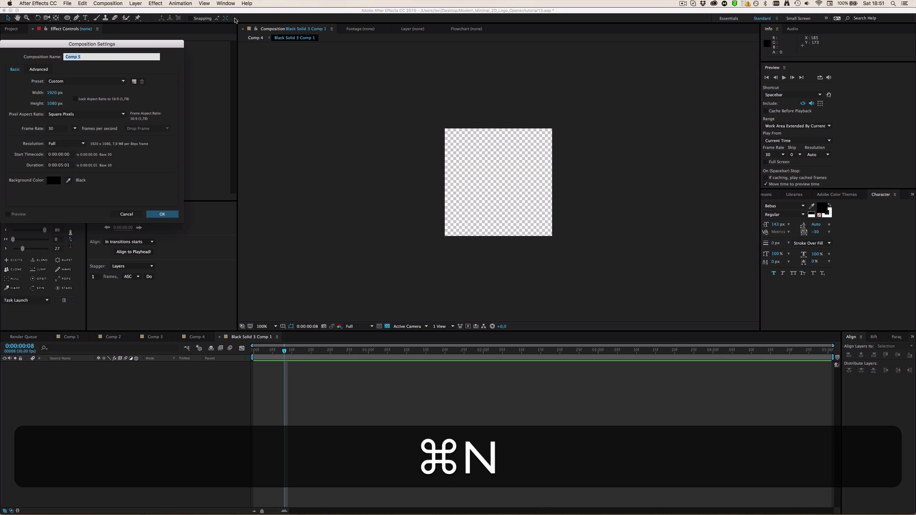
left_click(49, 93)
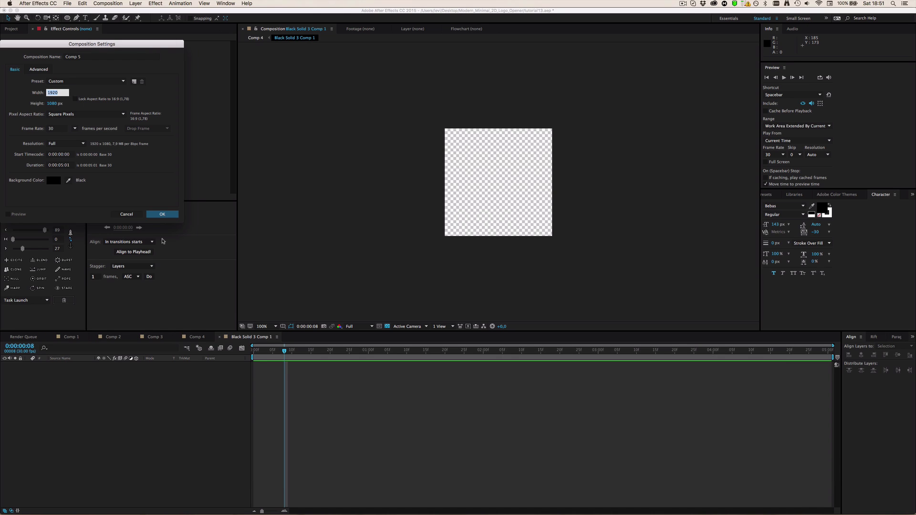
left_click(126, 214)
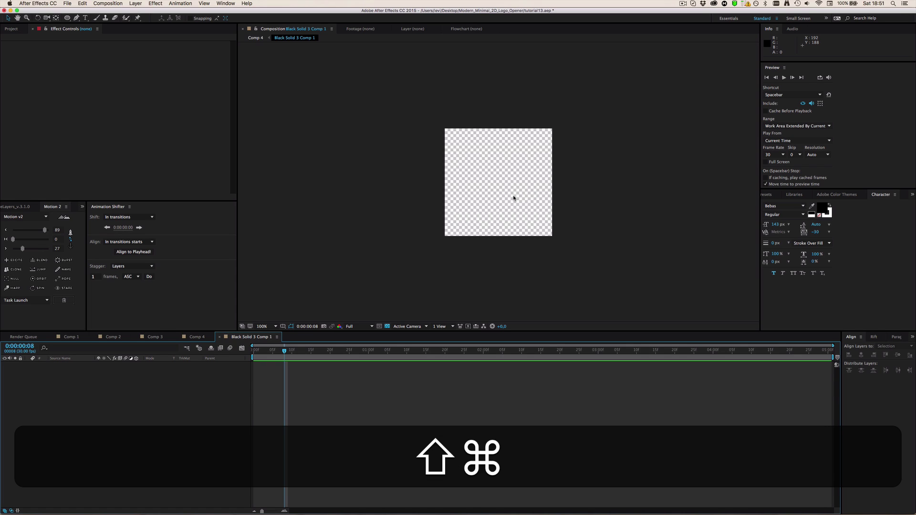
Step: Show the grid in the black solid's pre-composition and enable Snap to Grid
key("shift+super+numbersign")
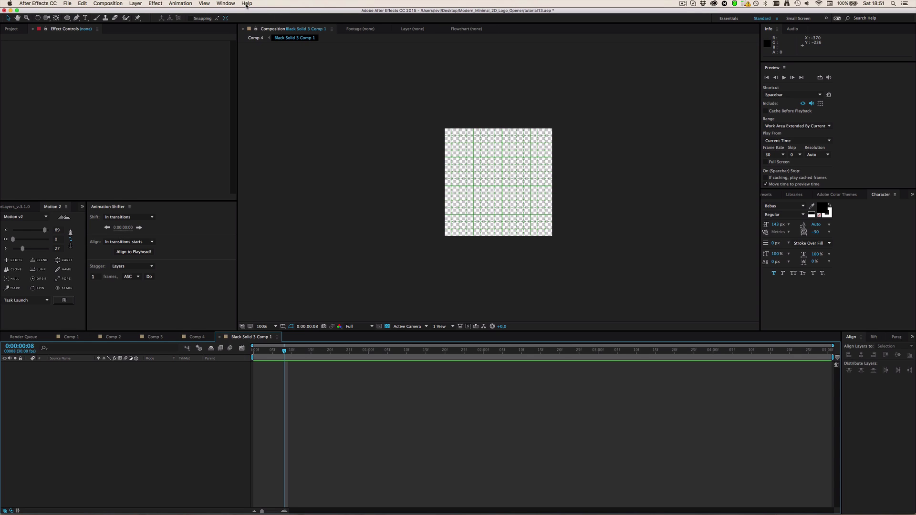
left_click(205, 3)
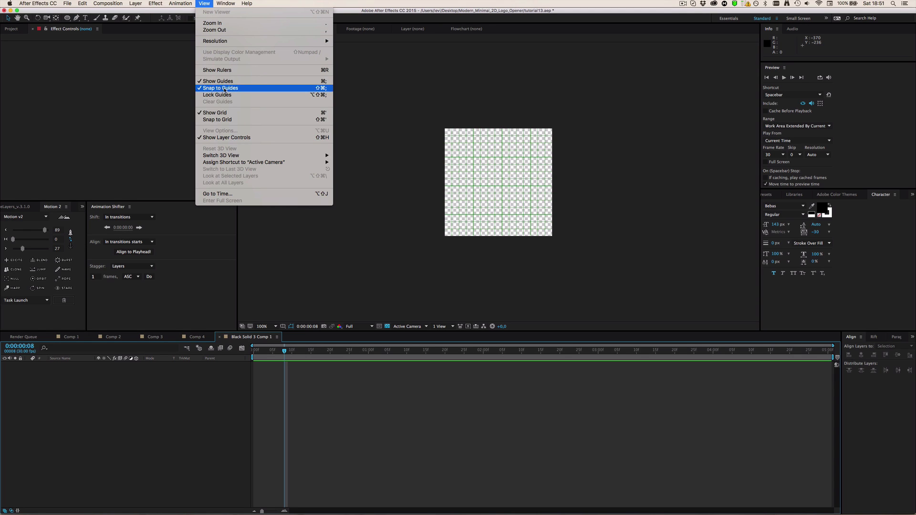
left_click(219, 121)
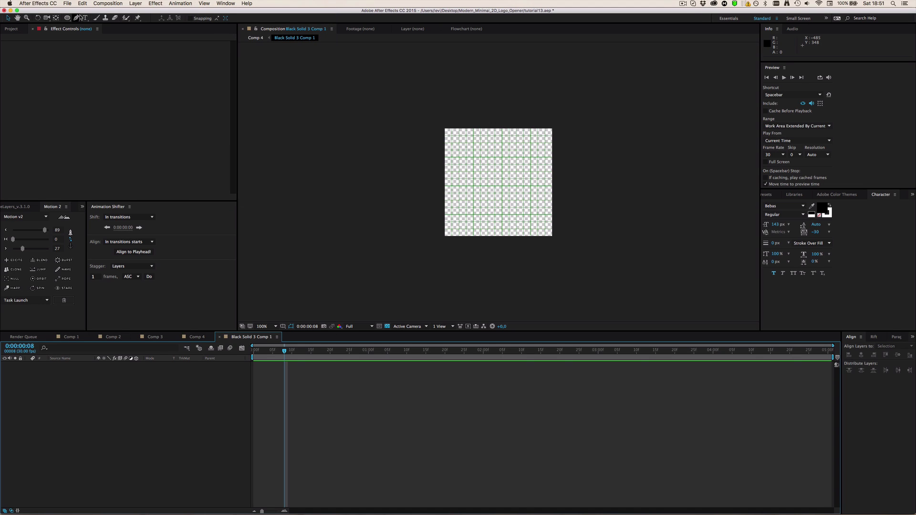
Step: Draw a closed black triangle with the Pen tool, spanning the composition's width with its apex on the upper edge
left_click(76, 17)
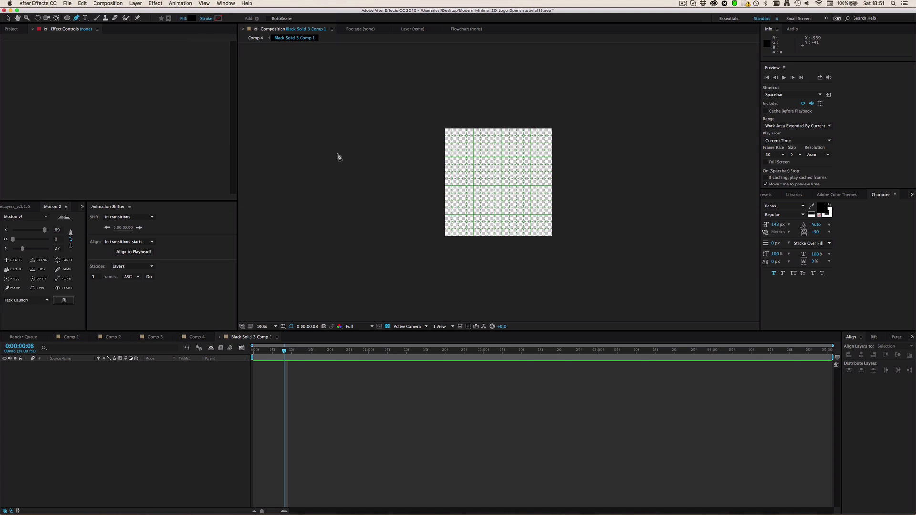
left_click(445, 215)
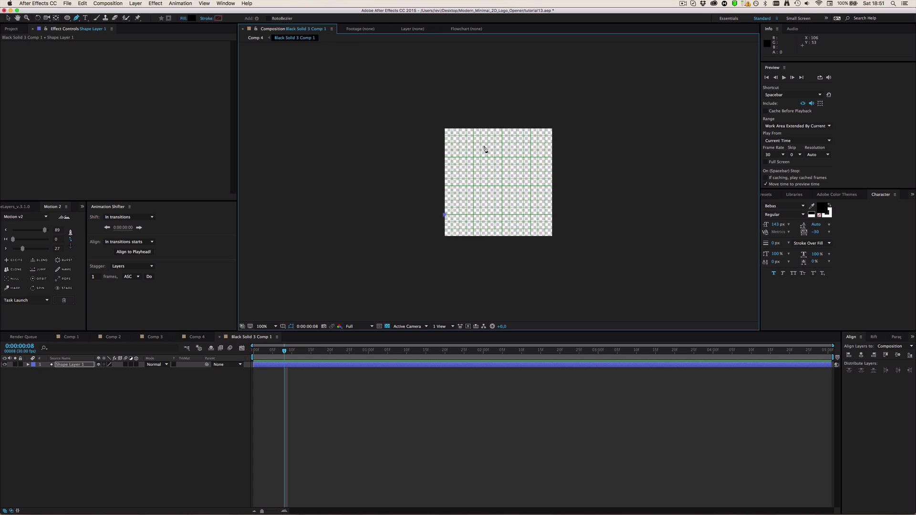
left_click(501, 129)
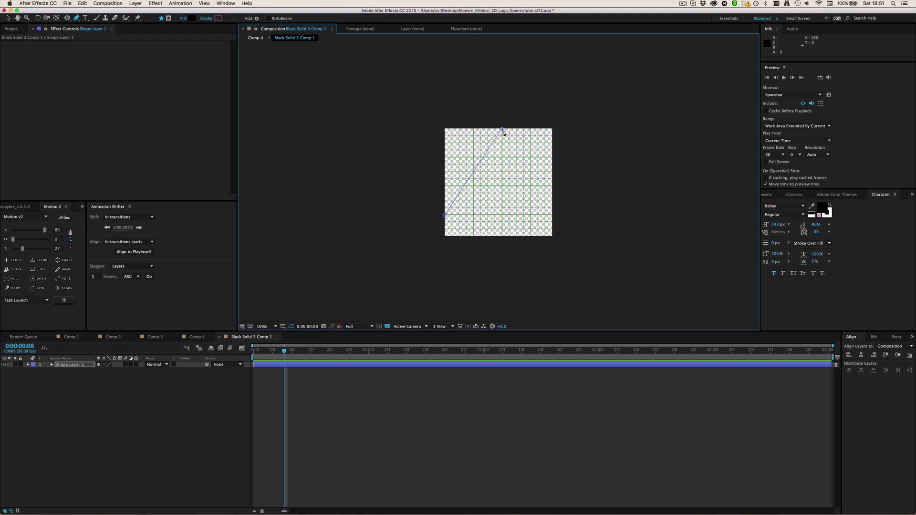
left_click(552, 215)
left_click(445, 216)
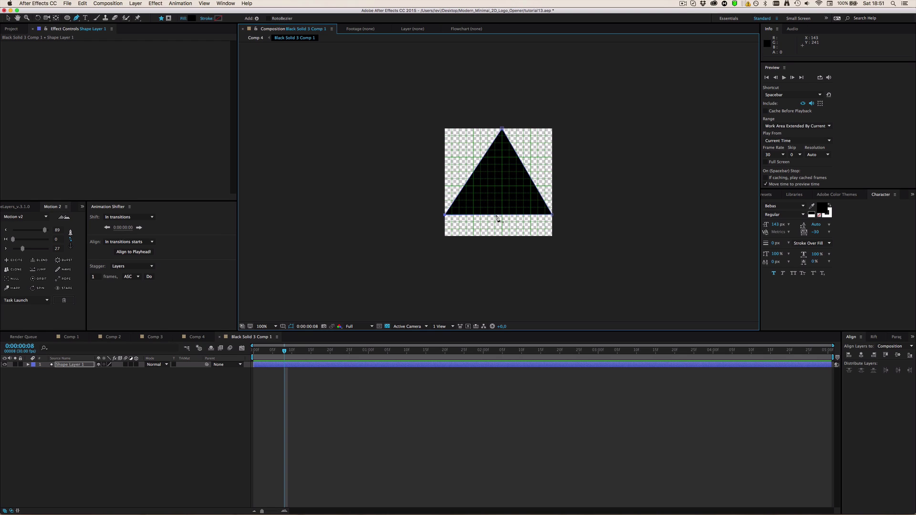
Step: Make the triangle irregular by raising its right corner, lowering its left corner to the lower edge, and shifting the apex slightly left
left_click_drag(552, 215, 552, 187)
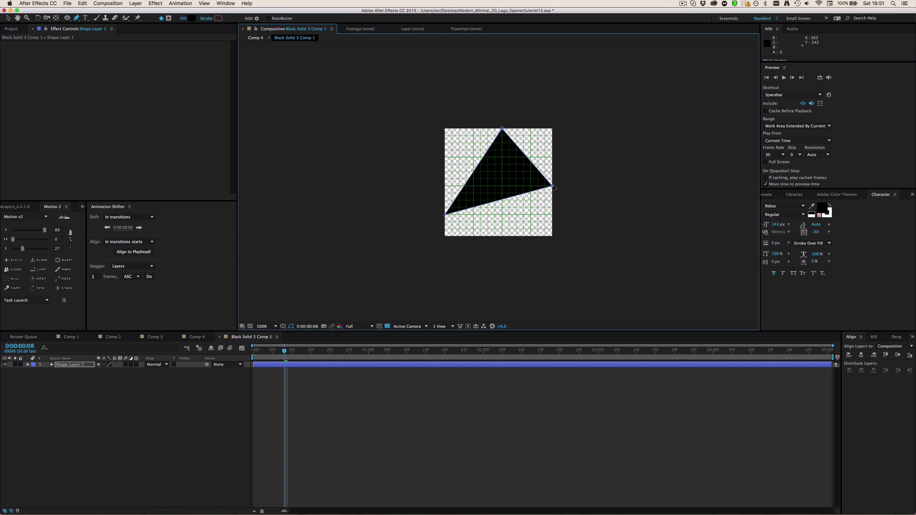
left_click_drag(446, 216, 454, 237)
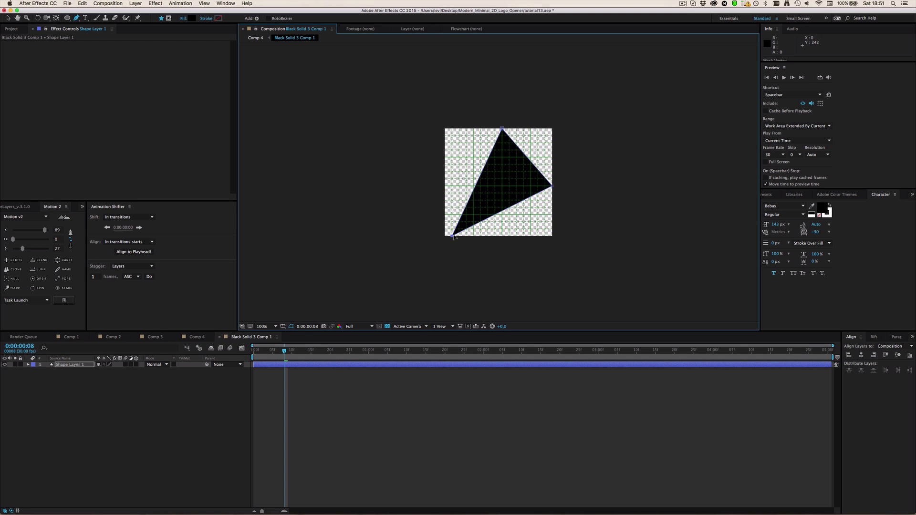
left_click_drag(502, 128, 495, 129)
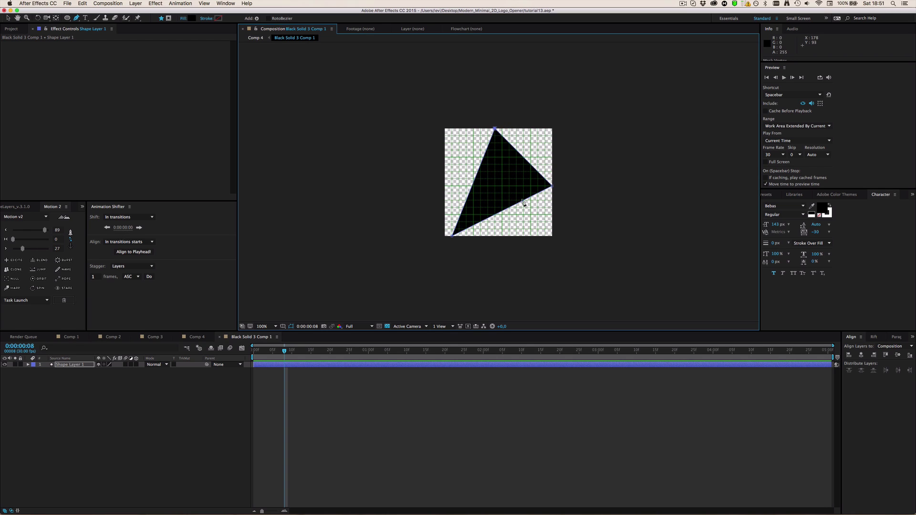
left_click(384, 405)
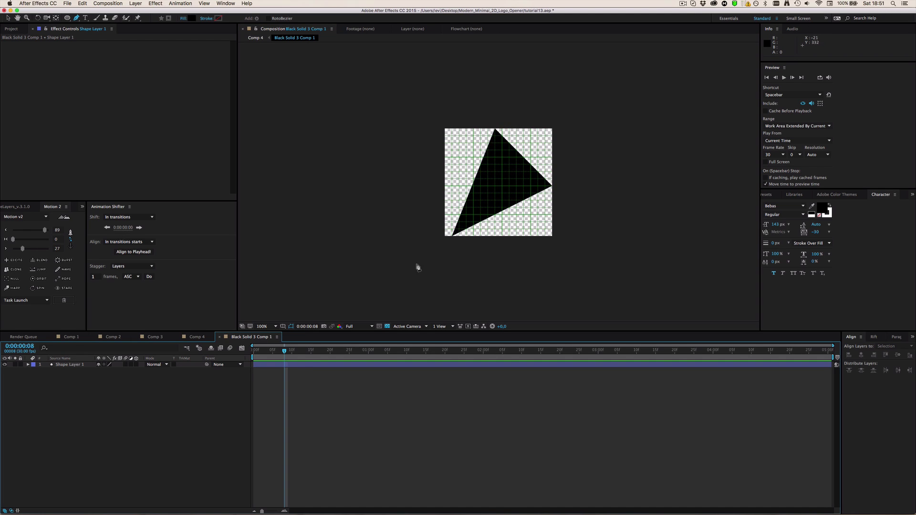
Step: Return to Comp 4 and set the Particle Type of the Particular solid to Textured Polygon Fill
left_click(271, 364)
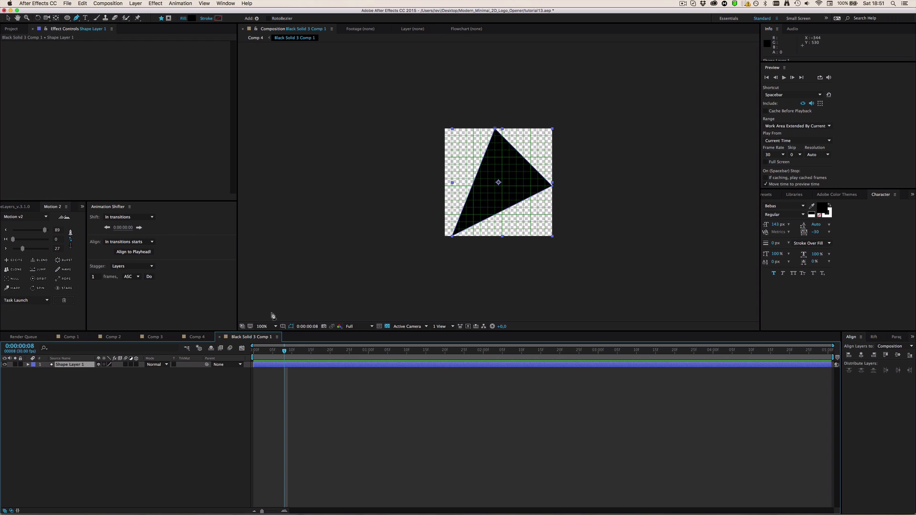
left_click(123, 337)
left_click(196, 337)
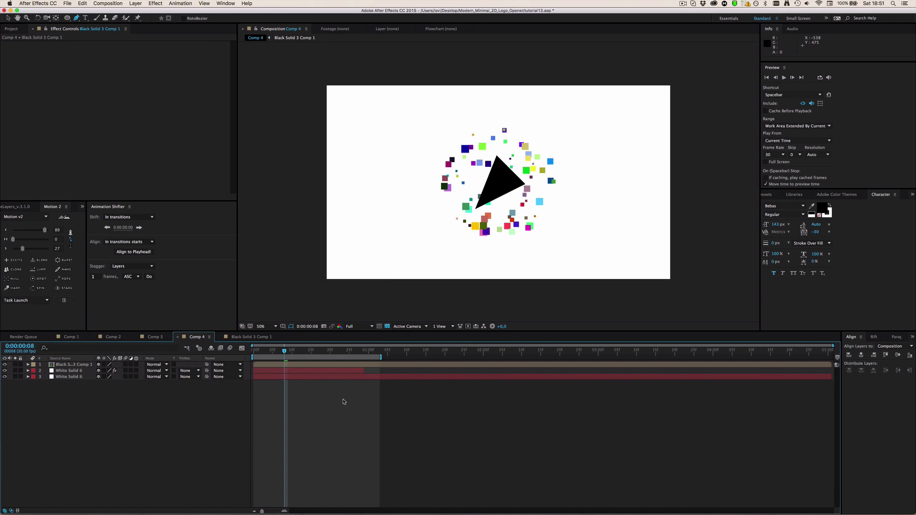
left_click(71, 364)
left_click(72, 371)
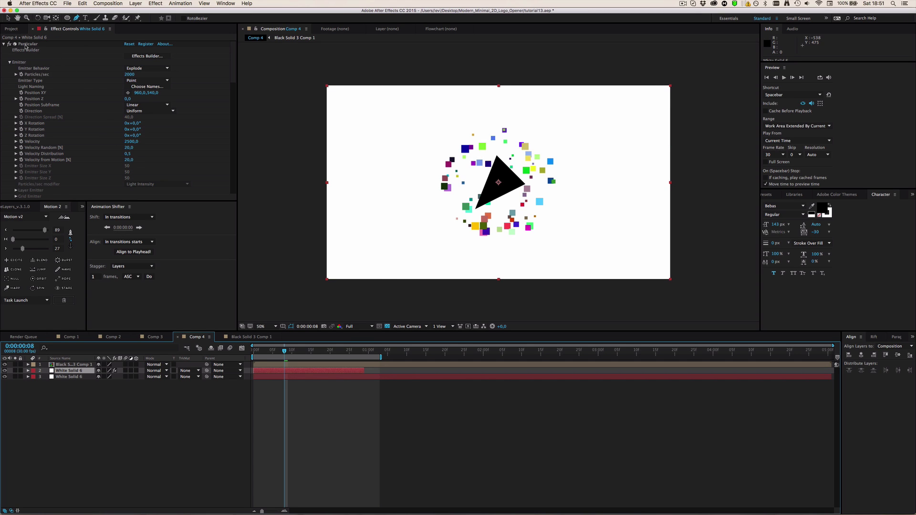
scroll(116, 135, "down", 5)
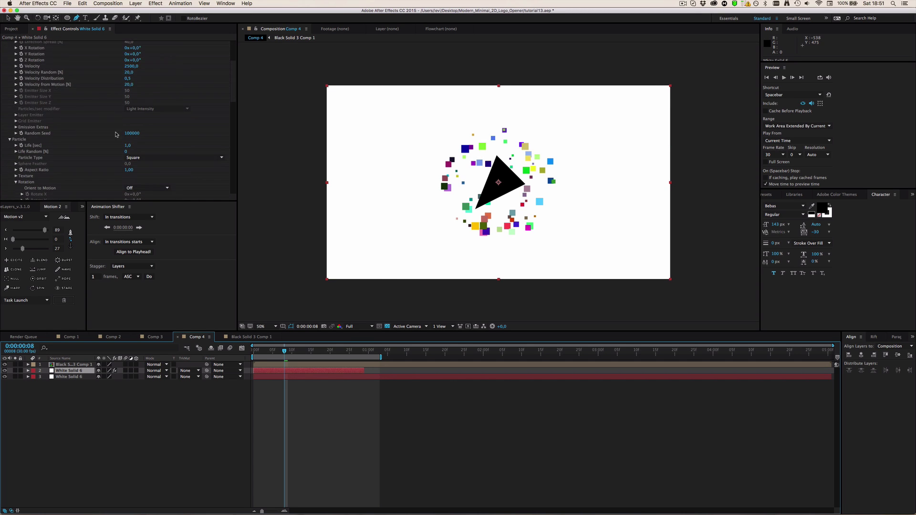
left_click(158, 157)
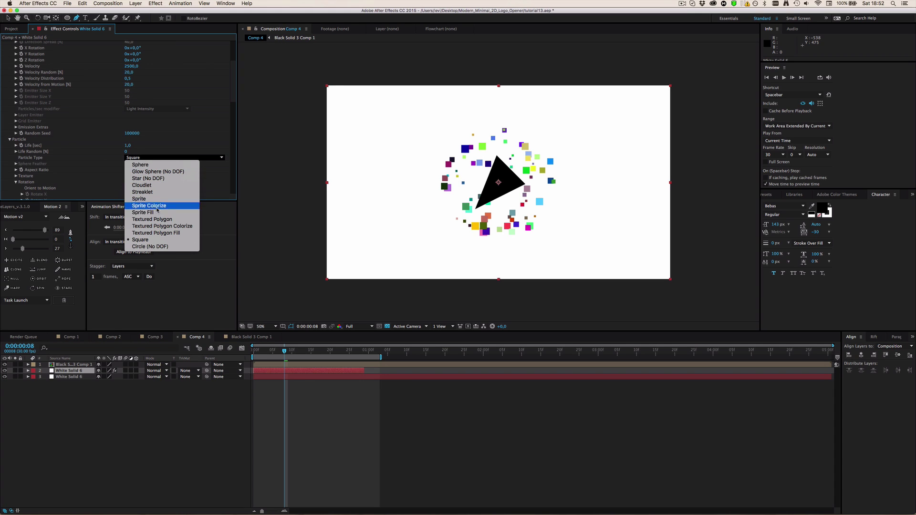
left_click(158, 233)
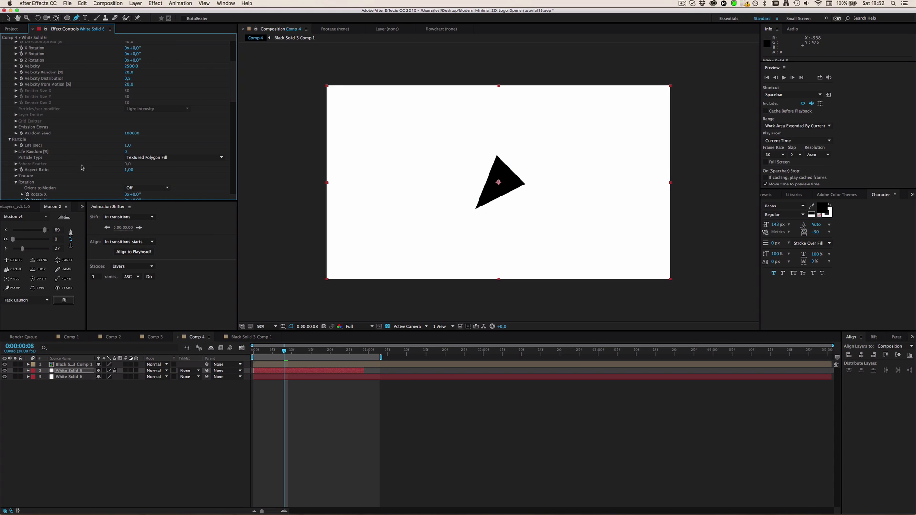
Step: Expand Particular's Texture settings and hide the Black Solid 3 Comp 1 layer in Comp 4
scroll(82, 168, "down", 1)
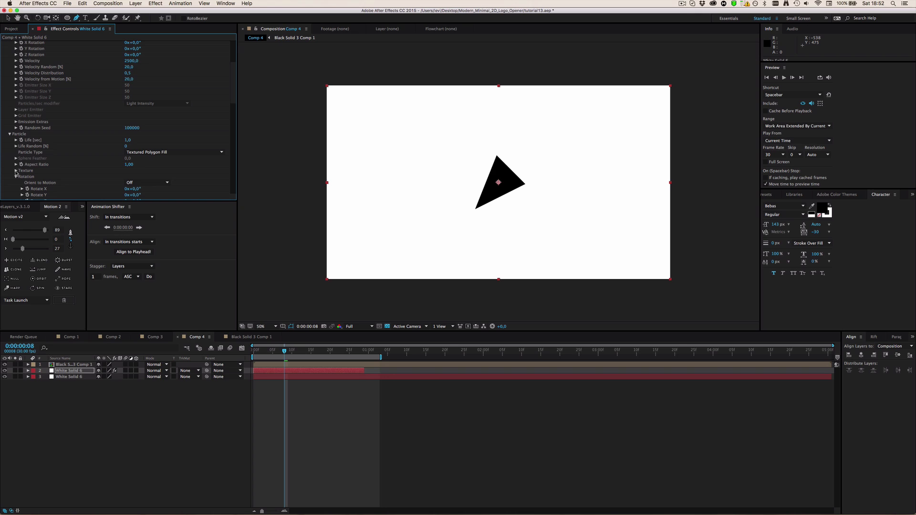
left_click(16, 170)
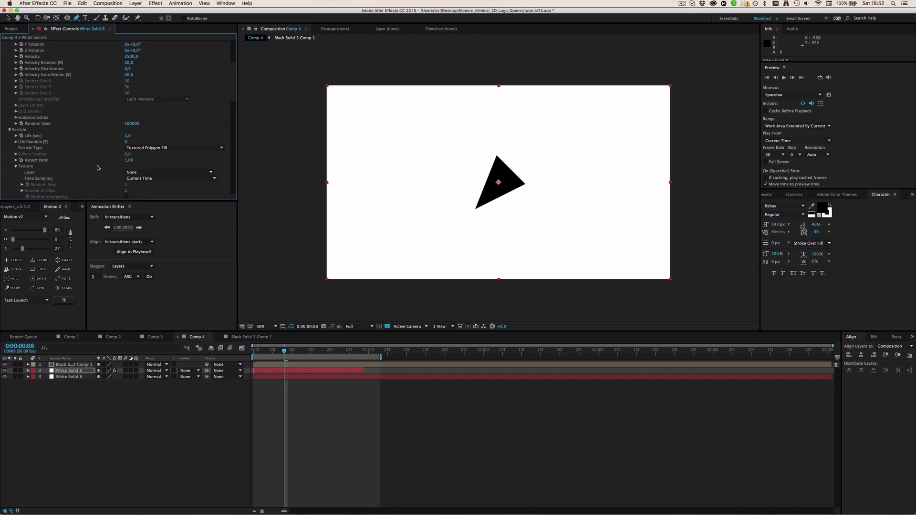
scroll(97, 167, "down", 1)
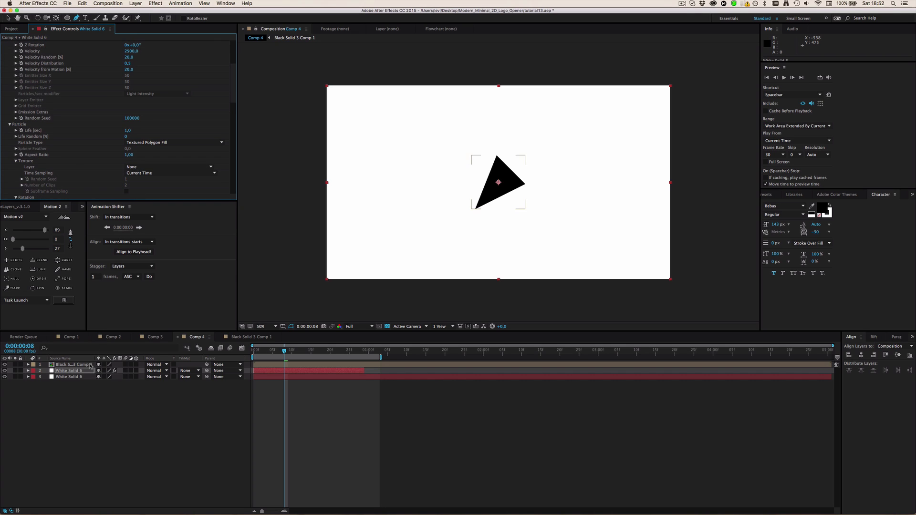
left_click(67, 364)
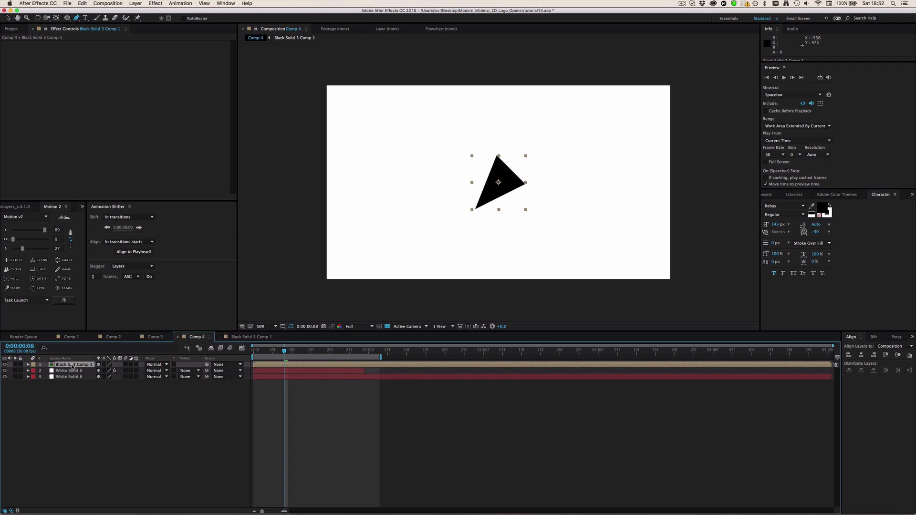
left_click(4, 365)
Step: Use Black Solid 3 Comp 1 as the Texture layer for Particular on the upper White Solid 6
left_click(67, 371)
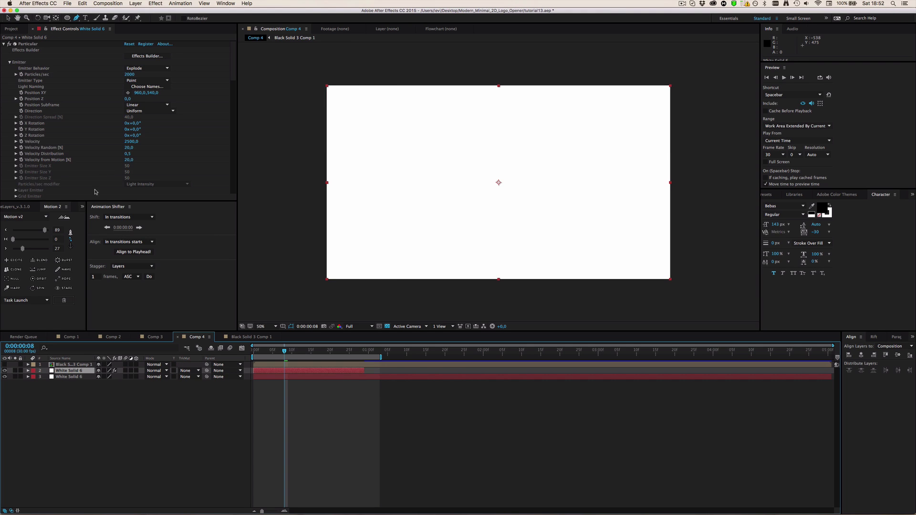
scroll(94, 191, "down", 10)
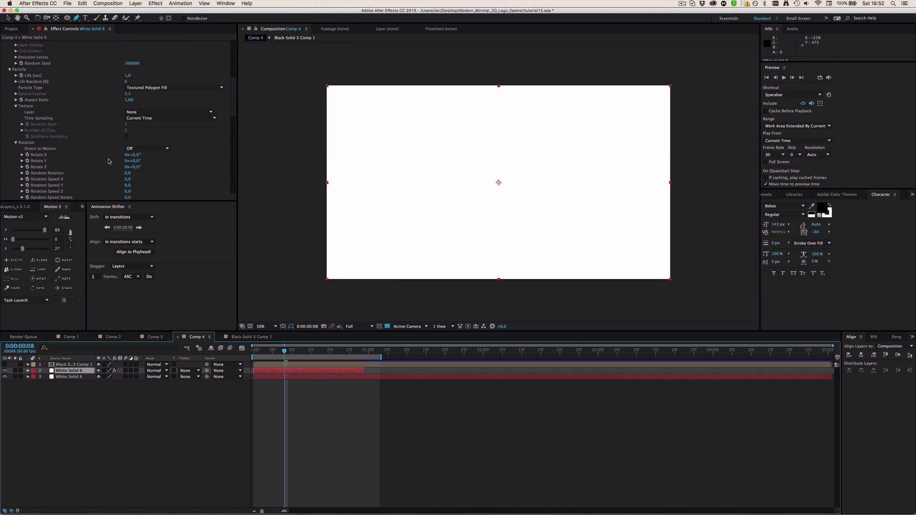
left_click(137, 112)
left_click(154, 130)
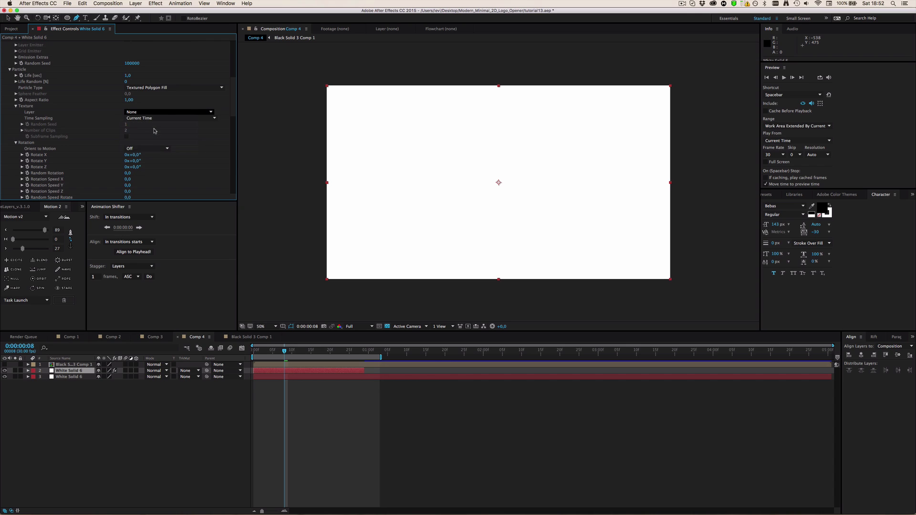
Step: Scrub the triangle burst back to frame 1 and return to frame 8
left_click(308, 414)
left_click_drag(285, 351, 257, 351)
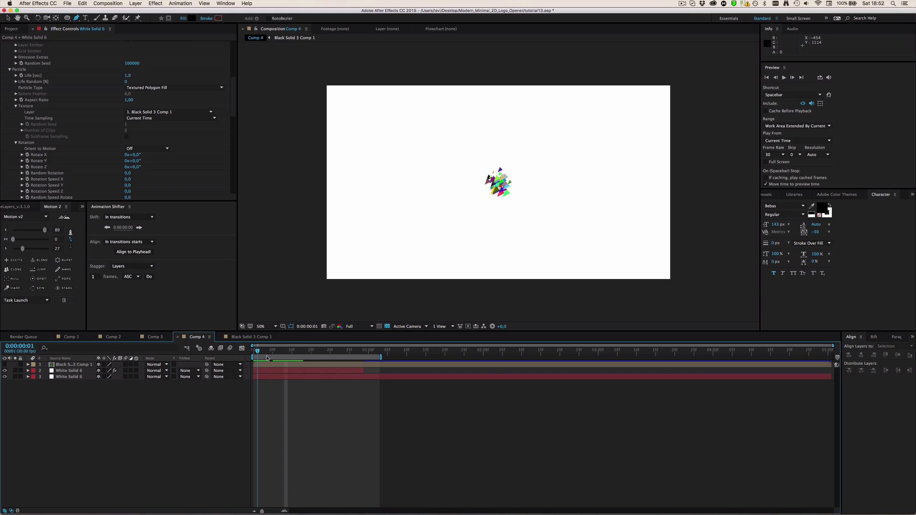
left_click(285, 351)
Step: Try a slight increase of the particles' Rotation Speed Z and undo it
left_click(69, 370)
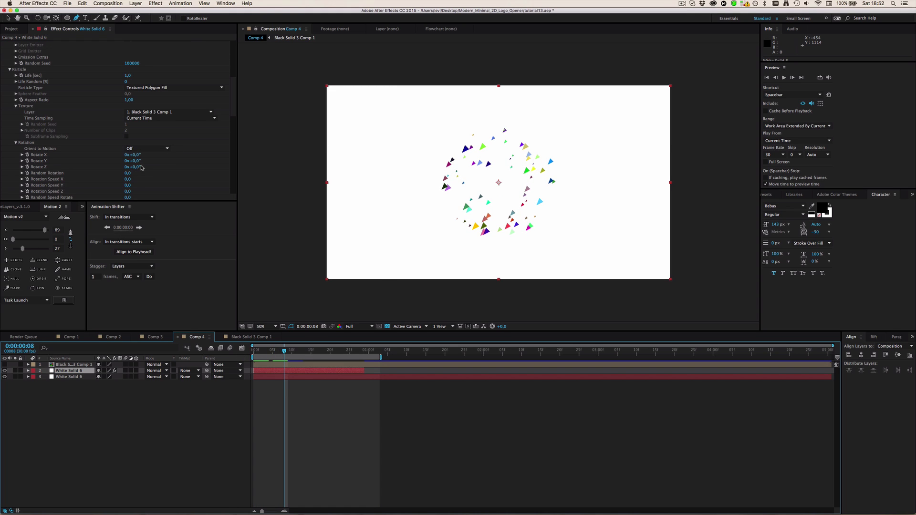
left_click_drag(127, 191, 131, 191)
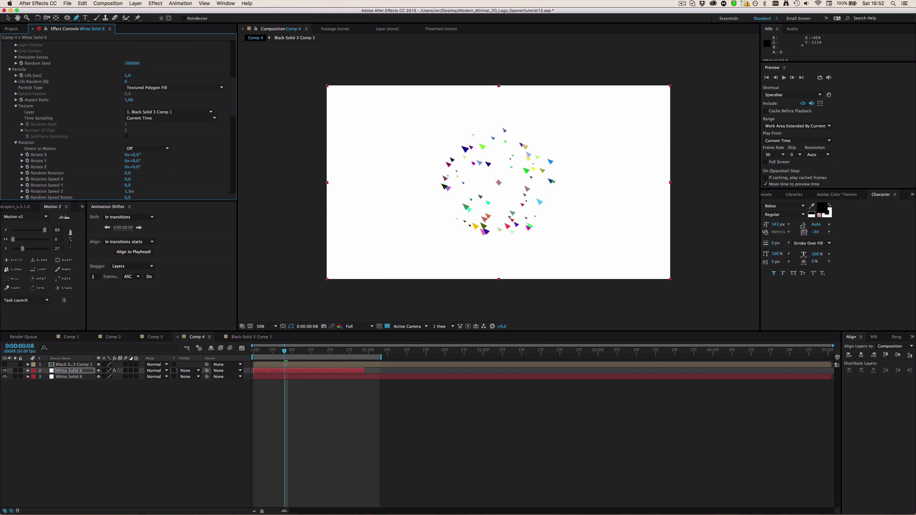
key("super+z")
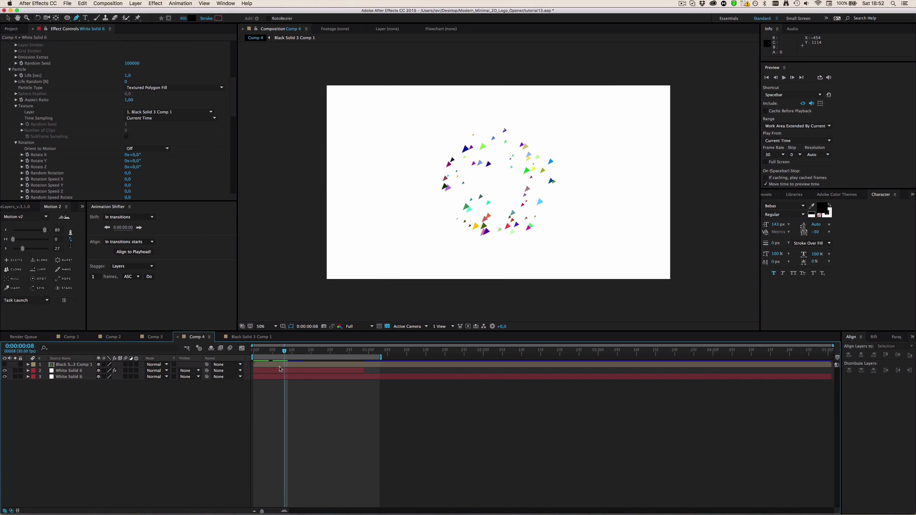
key("super")
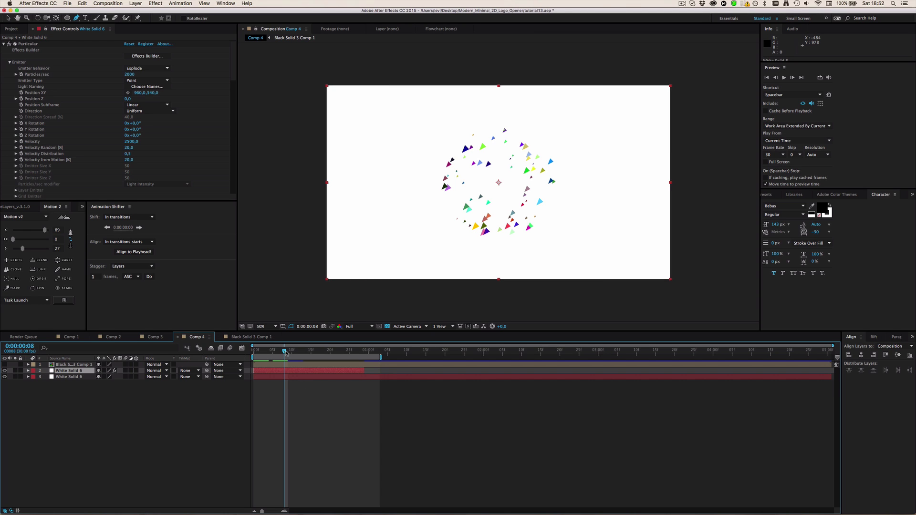
Step: Move the playhead to frame 12 in Comp 4 and open the Black Solid 3 Comp 1 pre-composition
left_click_drag(286, 352, 300, 368)
left_click(244, 337)
left_click(300, 391)
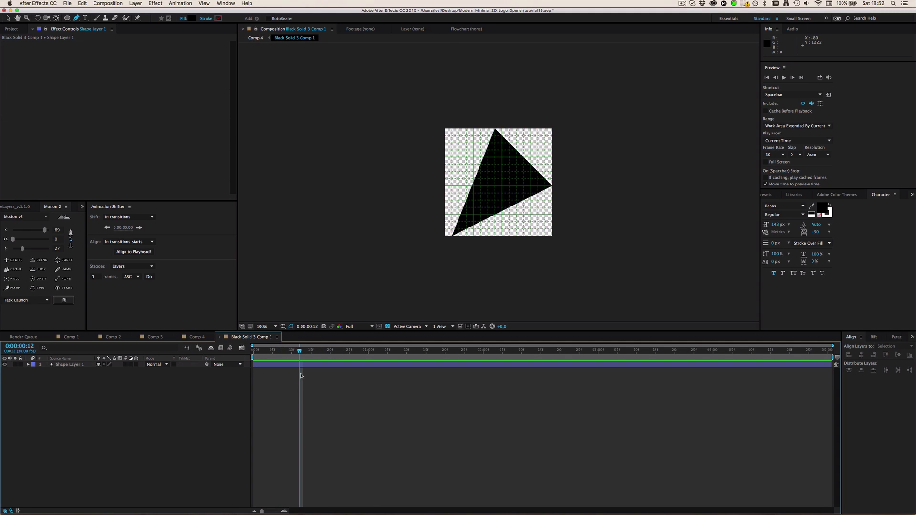
Step: Filter Shape Layer 1's properties by "pat", add a Path keyframe, and move it back to about frame 3
left_click(453, 180)
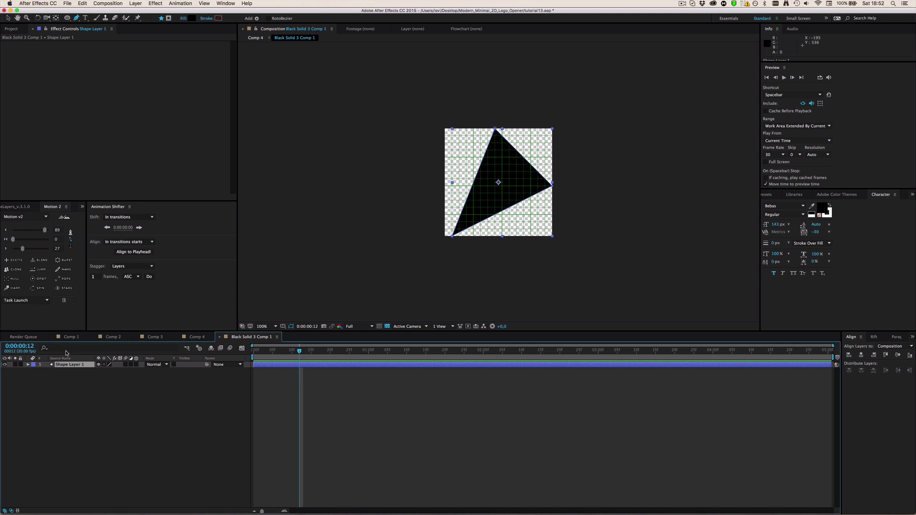
left_click(75, 349)
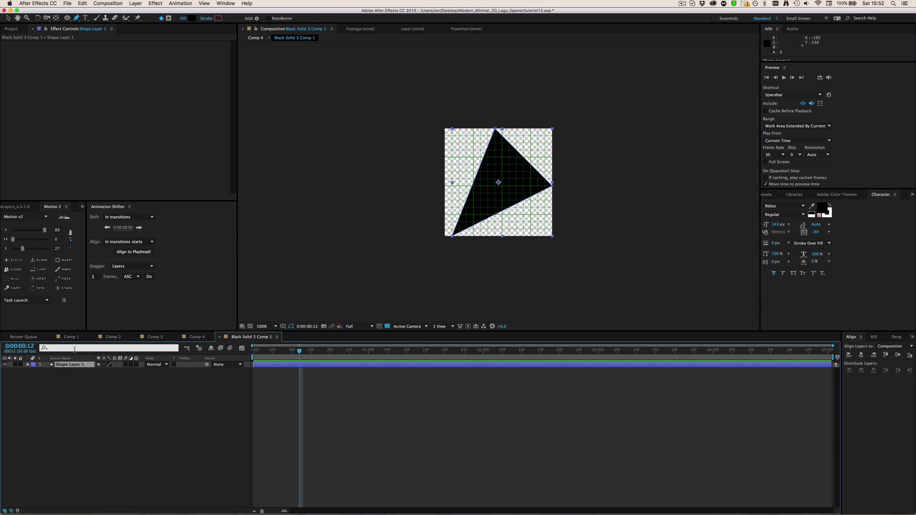
type("path")
key("BackSpace")
key("BackSpace")
type("t")
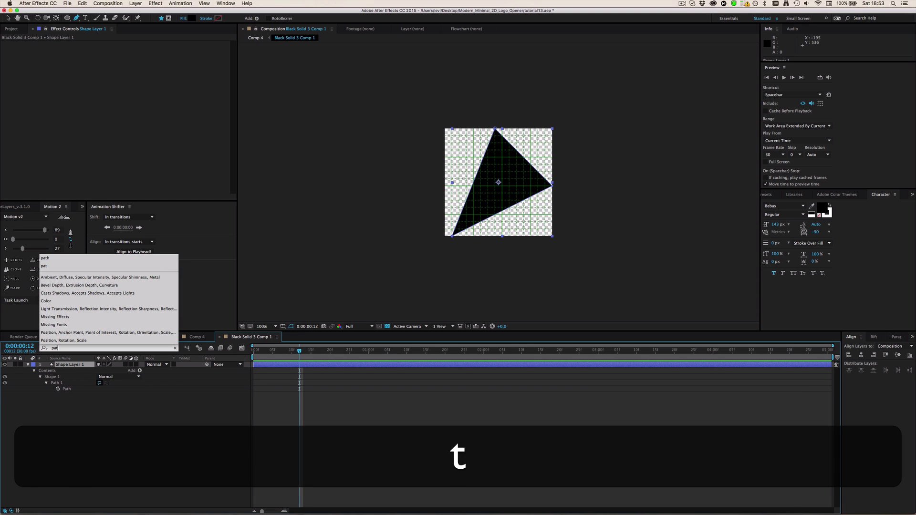
left_click(65, 387)
left_click(58, 389)
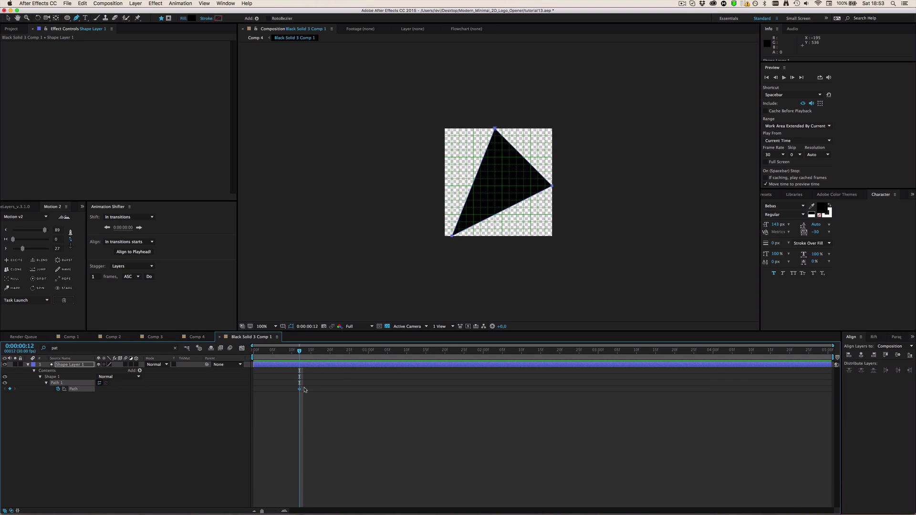
left_click_drag(300, 389, 265, 388)
Step: At 0:00:01:00, reshape the triangle to point downward by moving all three vertices to new grid positions
left_click_drag(323, 352, 368, 352)
left_click_drag(553, 186, 502, 236)
left_click_drag(494, 129, 530, 151)
left_click_drag(455, 238, 459, 136)
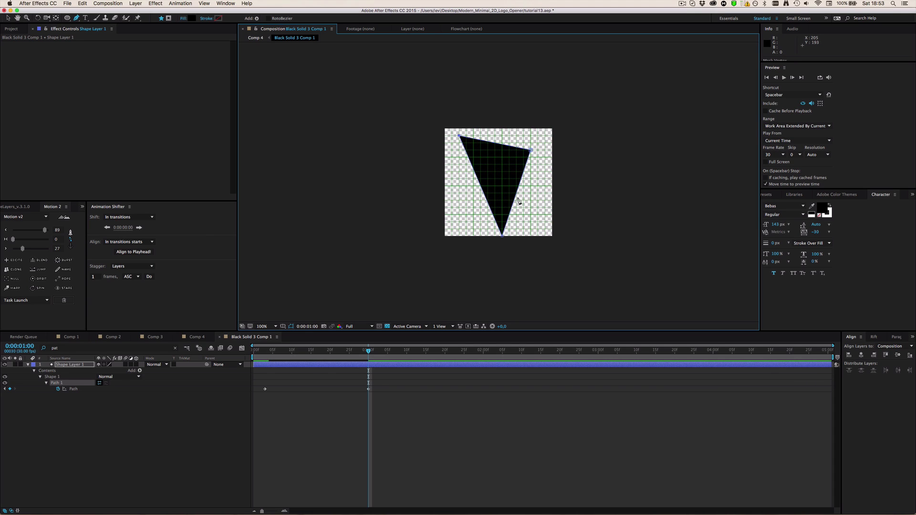
Step: At 0:00:01:00, add a vertex on the triangle's right edge, pull it inward to form a concave notch, and check the morph
left_click(515, 195)
key("v")
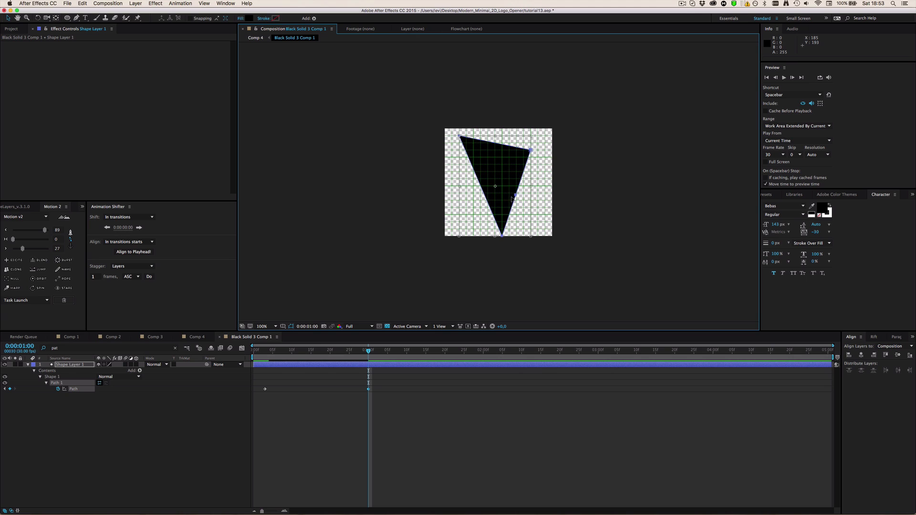
left_click_drag(513, 199, 500, 176)
key("super+z")
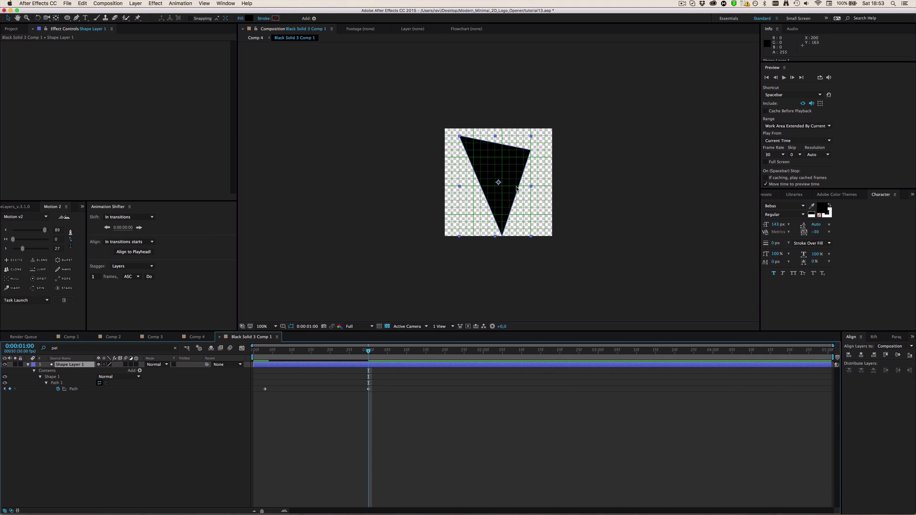
left_click(367, 390)
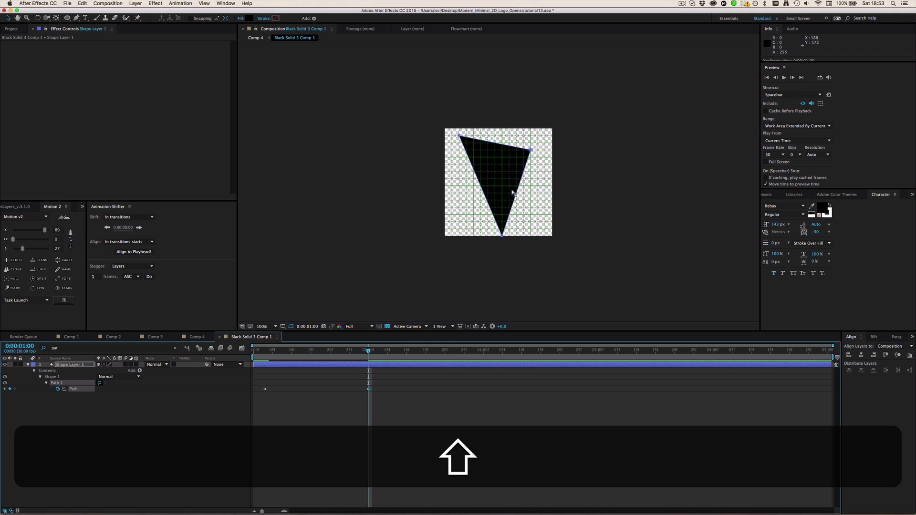
left_click_drag(516, 193, 502, 180)
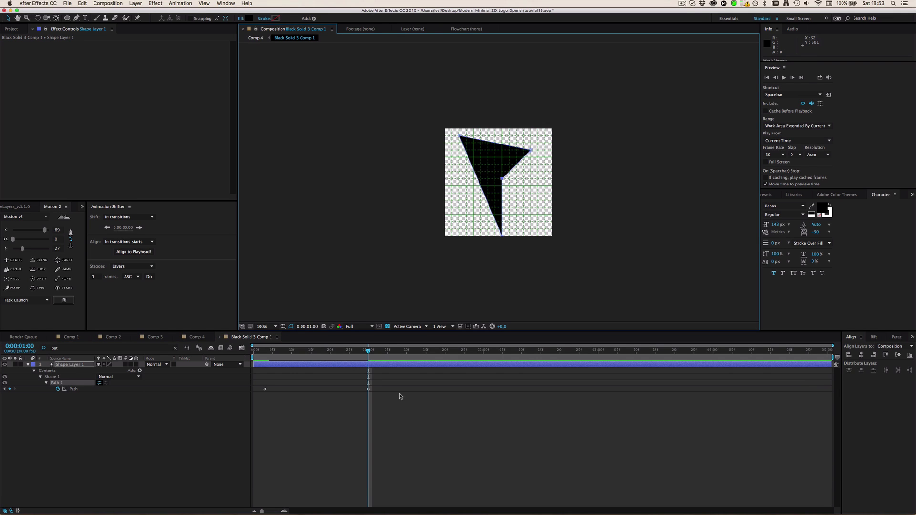
left_click(399, 394)
left_click_drag(353, 347, 306, 359)
left_click(372, 350)
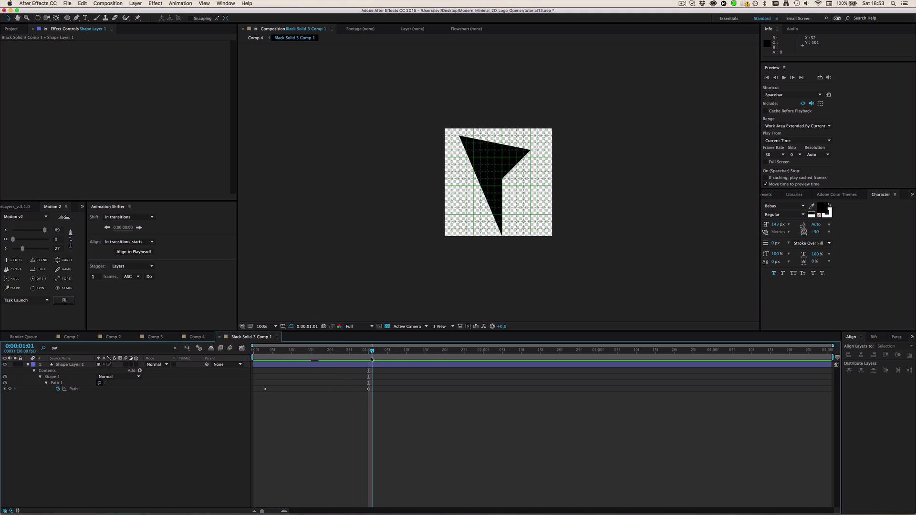
Step: Return to Comp 4 and preview the particle burst from the first frame
left_click(197, 337)
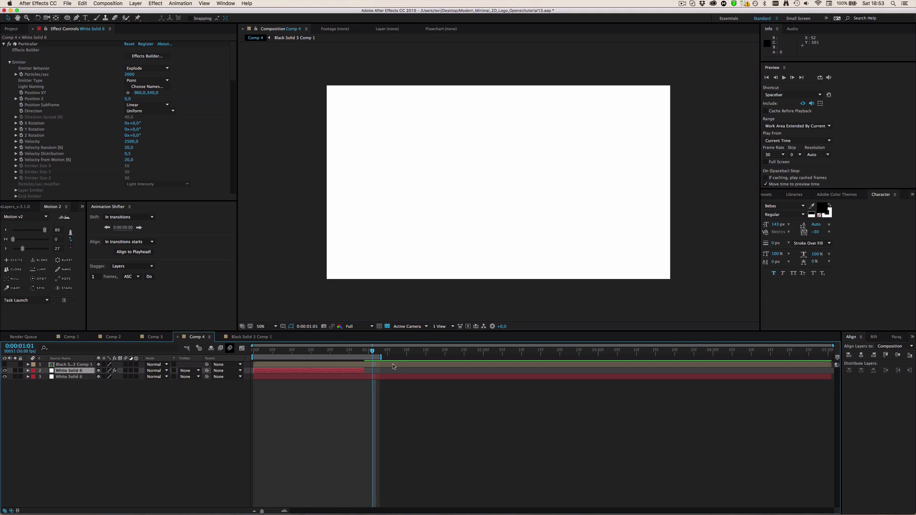
left_click_drag(371, 352, 254, 356)
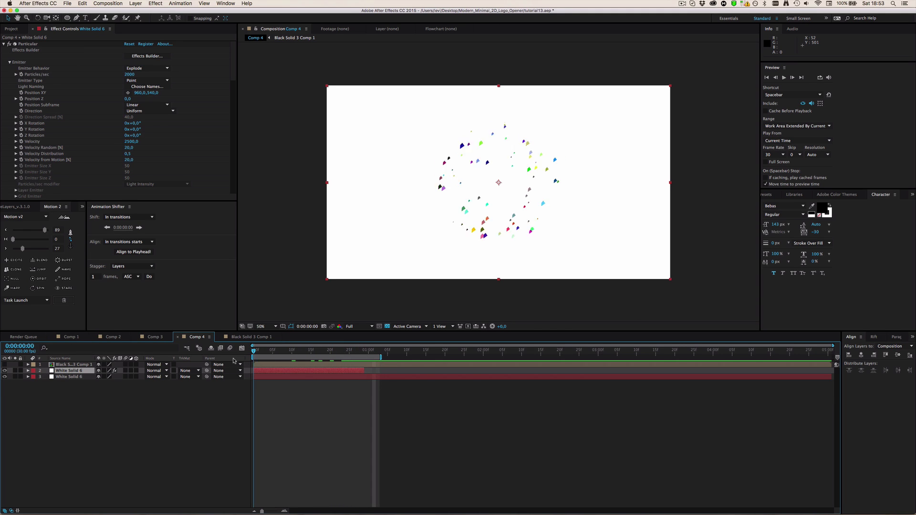
key("space")
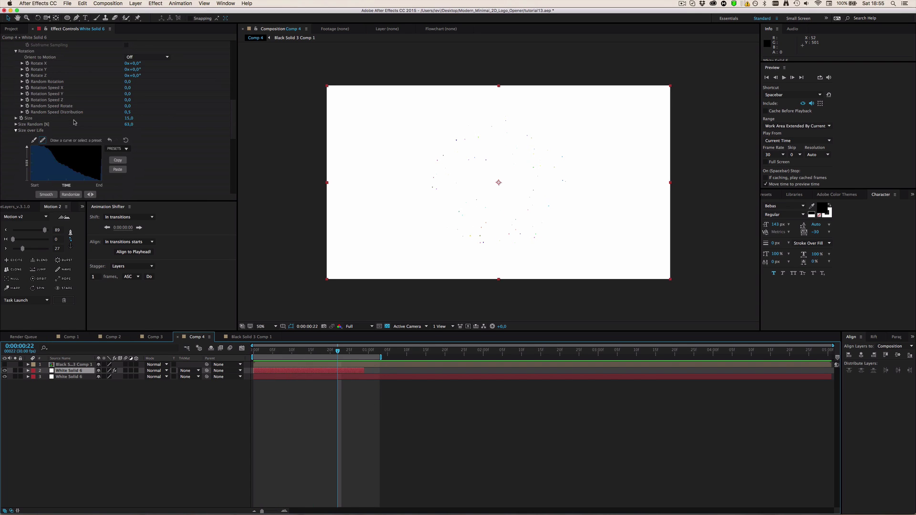
Step: Apply the flat, constant preset to Particular's Size over Life curve on the upper White Solid 6 layer
left_click(108, 140)
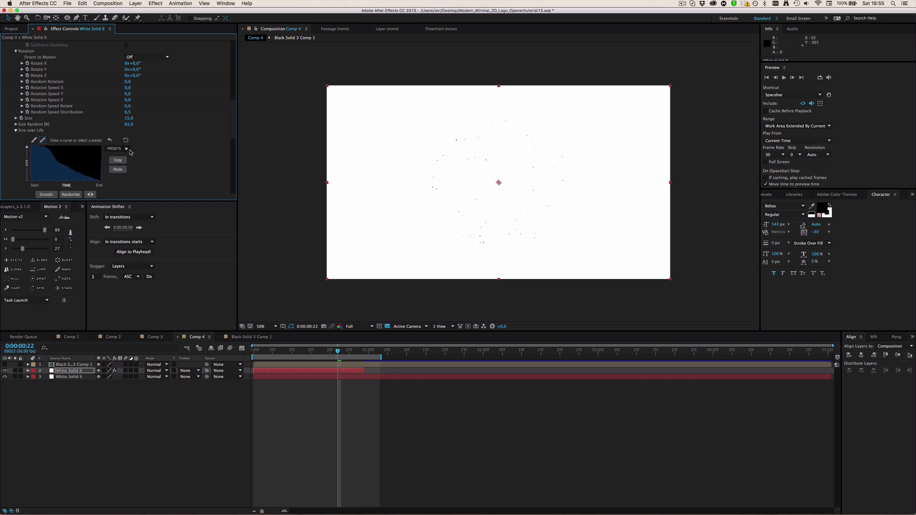
left_click(121, 149)
left_click(123, 149)
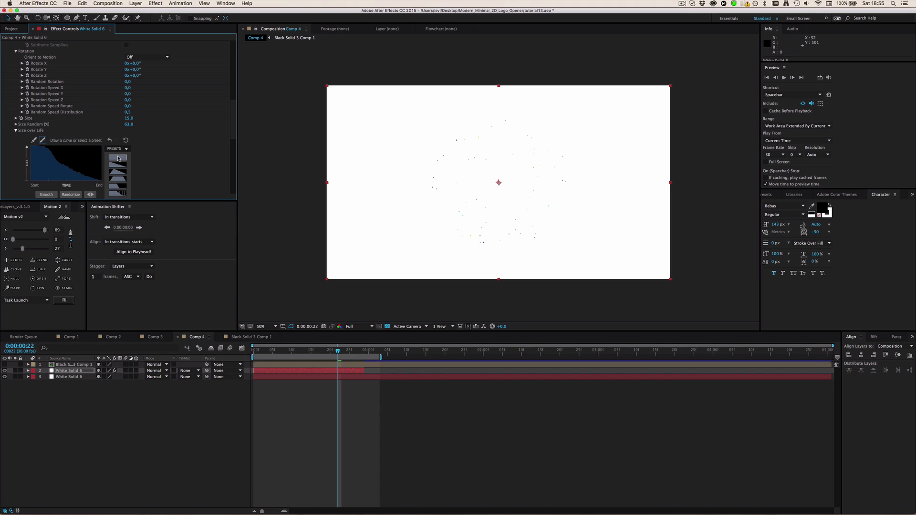
left_click(118, 159)
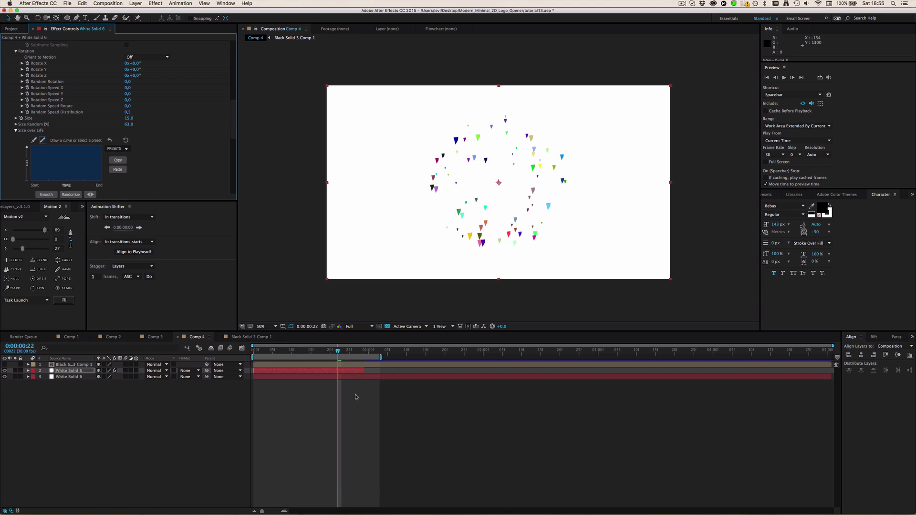
Step: Preview the burst and extend the White Solid 6 particle layer to the end of the work area
left_click(355, 395)
key("space")
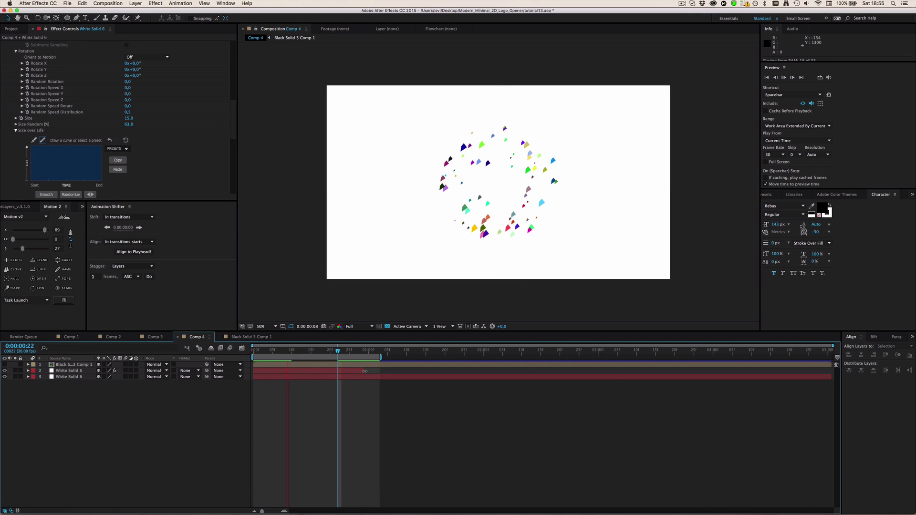
key("space")
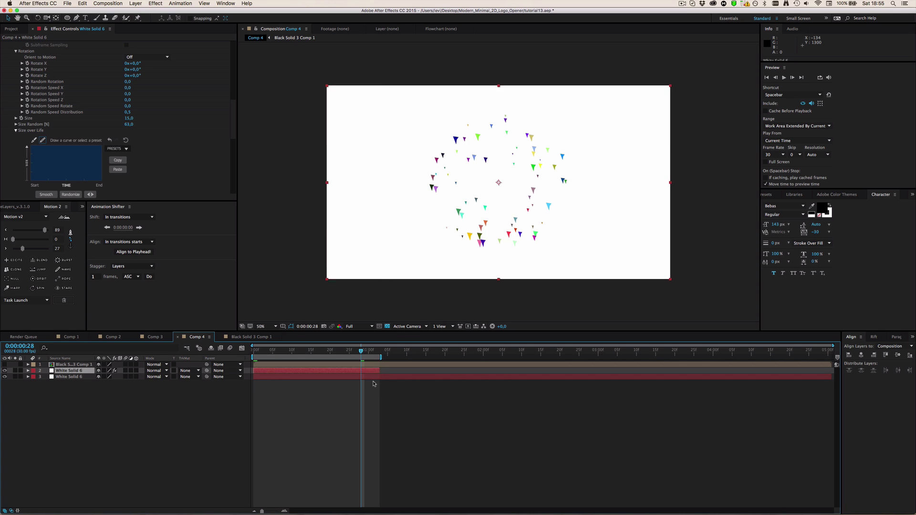
Step: In the Black Solid 3 Comp 1 pre-composition, add a Scale keyframe to Shape Layer 1 at frame 3
left_click(364, 353)
left_click_drag(365, 355, 283, 345)
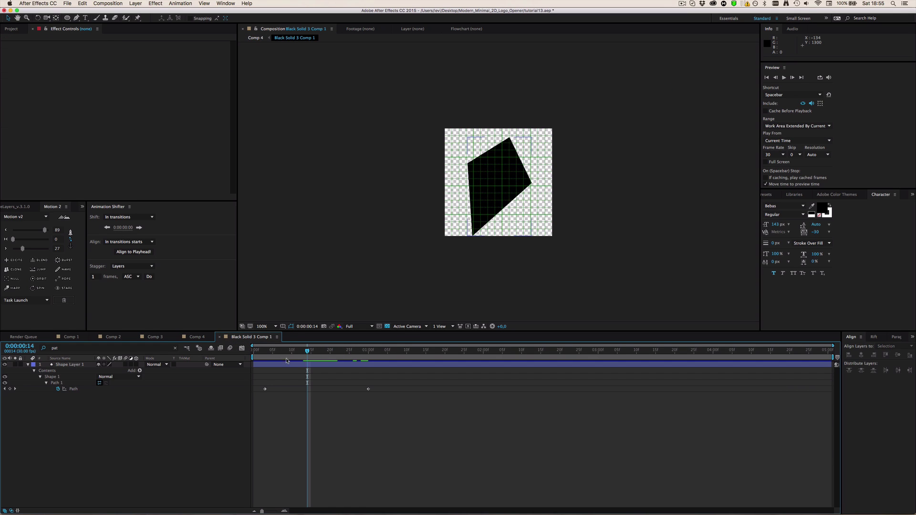
key("j")
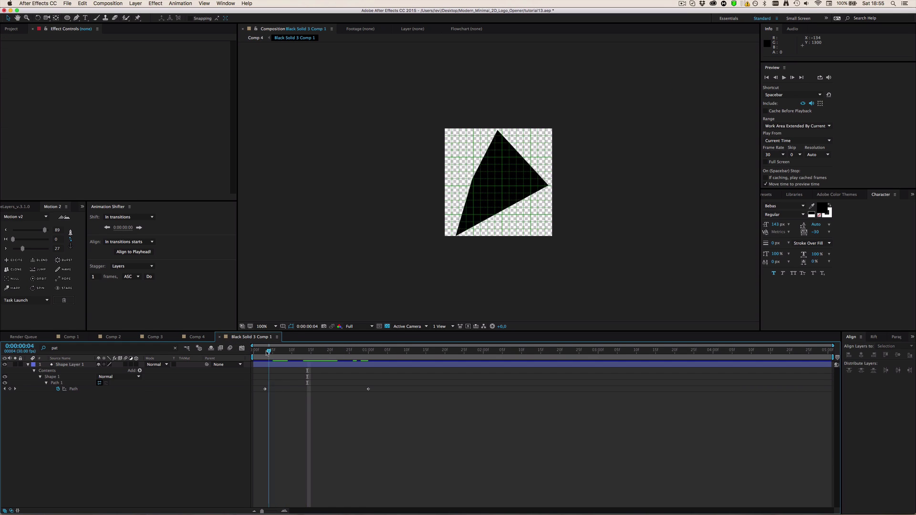
left_click(267, 363)
key("s")
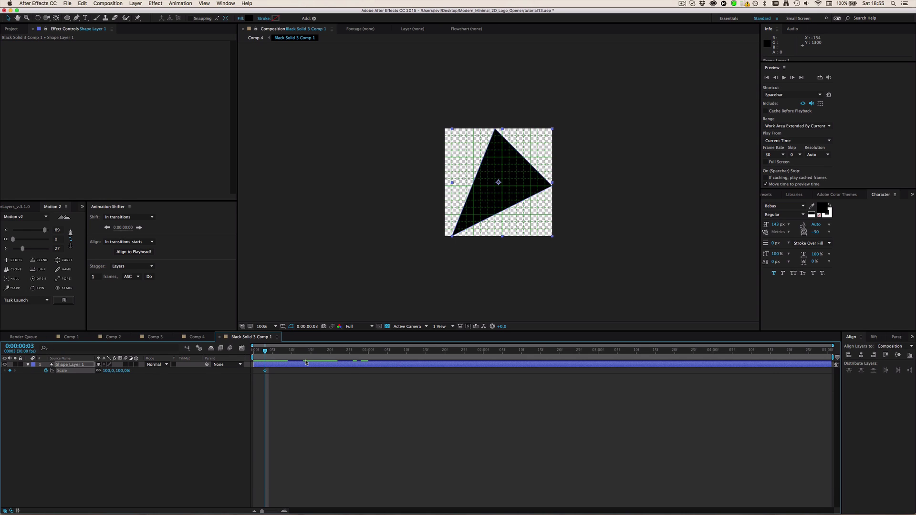
Step: Set Shape Layer 1's Scale to 0% at 0:00:01:00
left_click(368, 352)
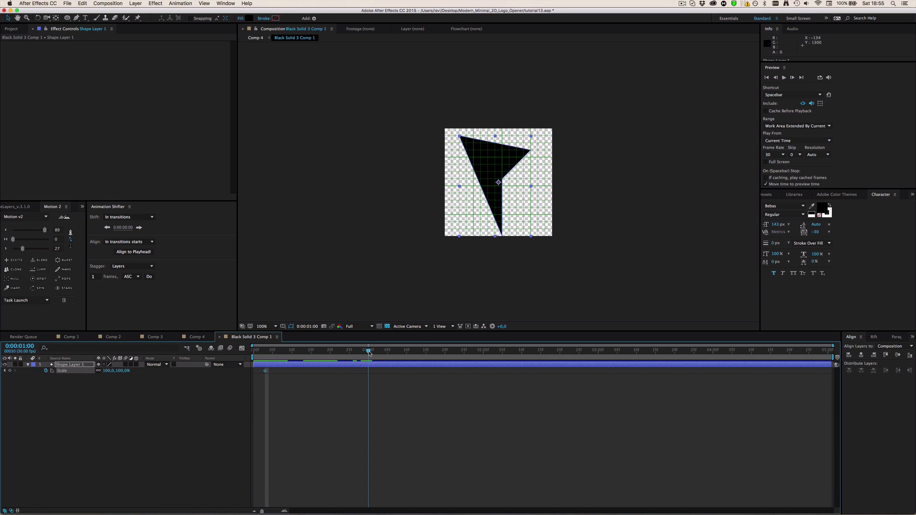
key("F2")
left_click(107, 371)
type("0")
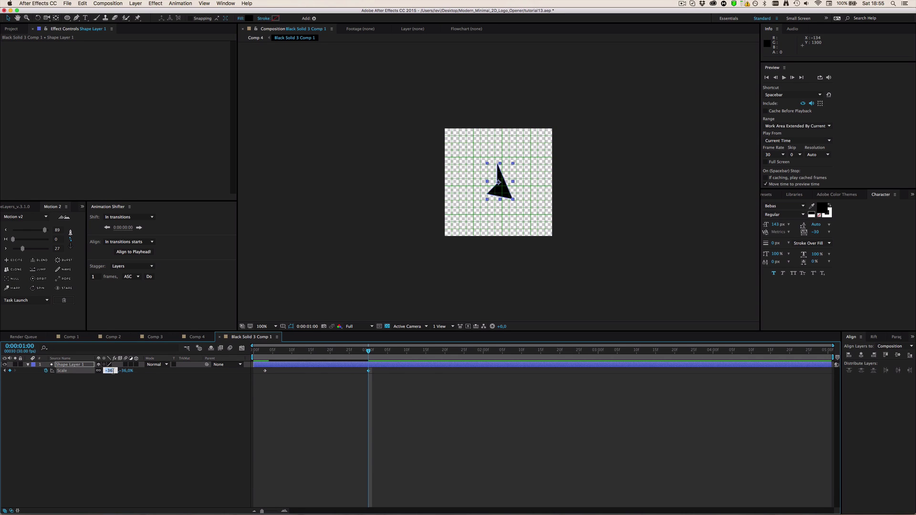
key("Return")
Step: Select both Scale keyframes and ease them with Motion 2 values of 66 incoming and 61 outgoing
left_click(134, 376)
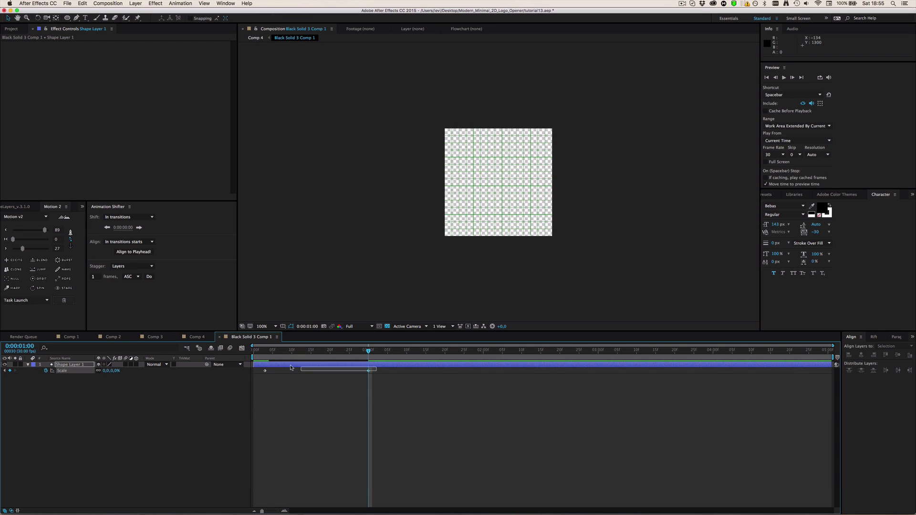
left_click_drag(377, 368, 248, 371)
left_click_drag(39, 250, 36, 231)
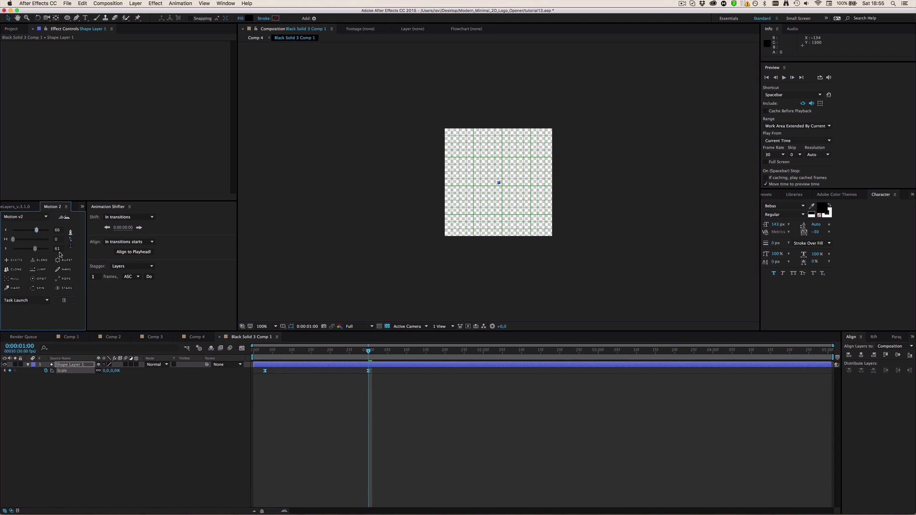
Step: Return to Comp 4 and preview the burst with the shrinking particles
left_click(237, 340)
left_click(192, 341)
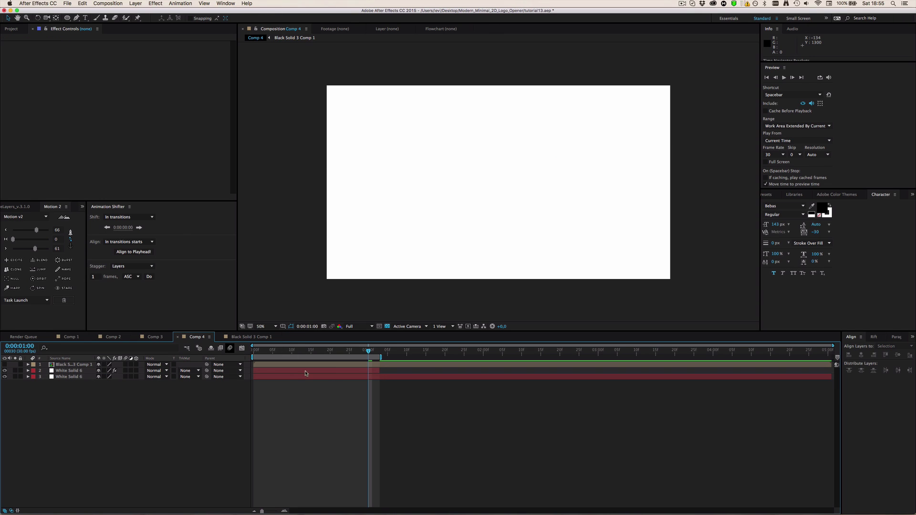
key("space")
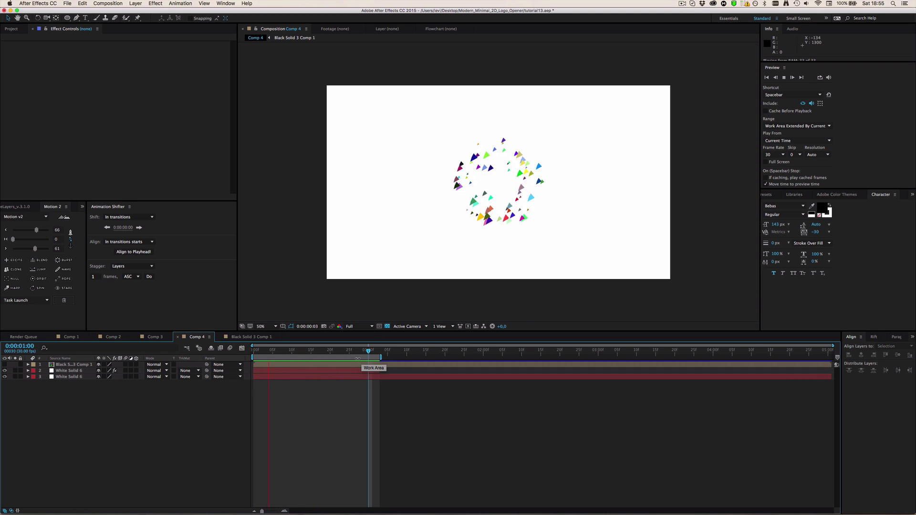
key("space")
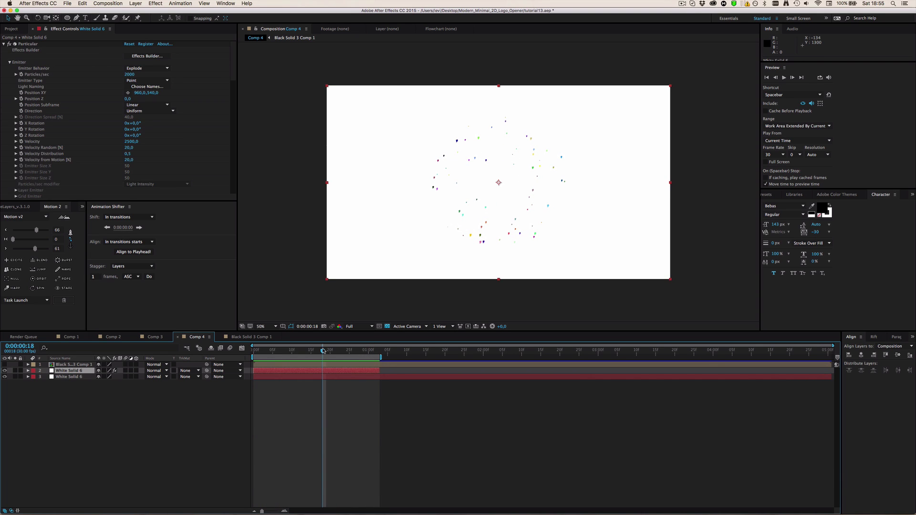
Step: Move the playhead to frame 8 and set the White Solid 6 emitter's Particles/sec to 300
left_click_drag(323, 351, 285, 351)
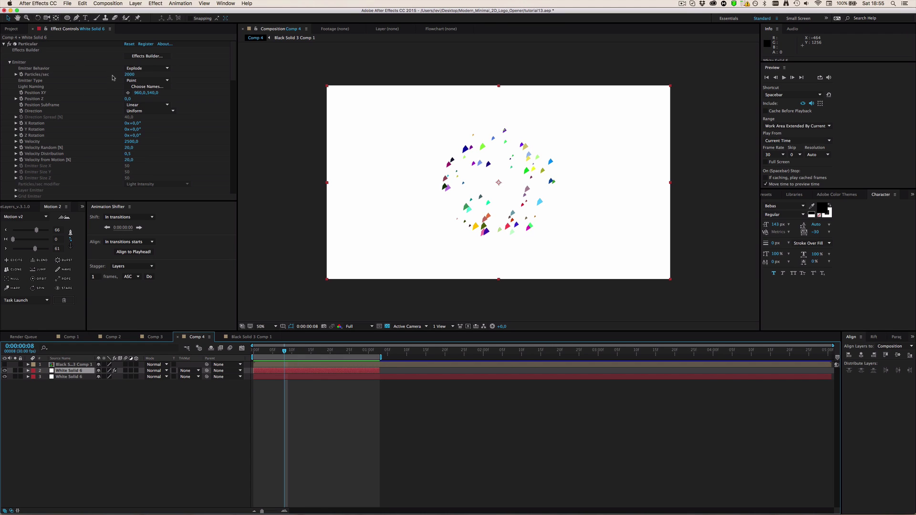
left_click(129, 74)
type("300")
key("Return")
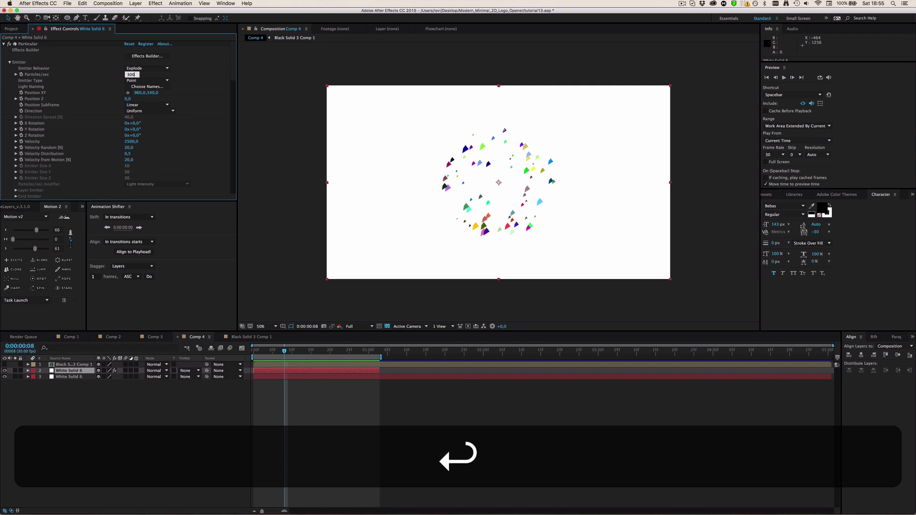
Step: Duplicate the White Solid 6 particle layer three times
left_click(266, 371)
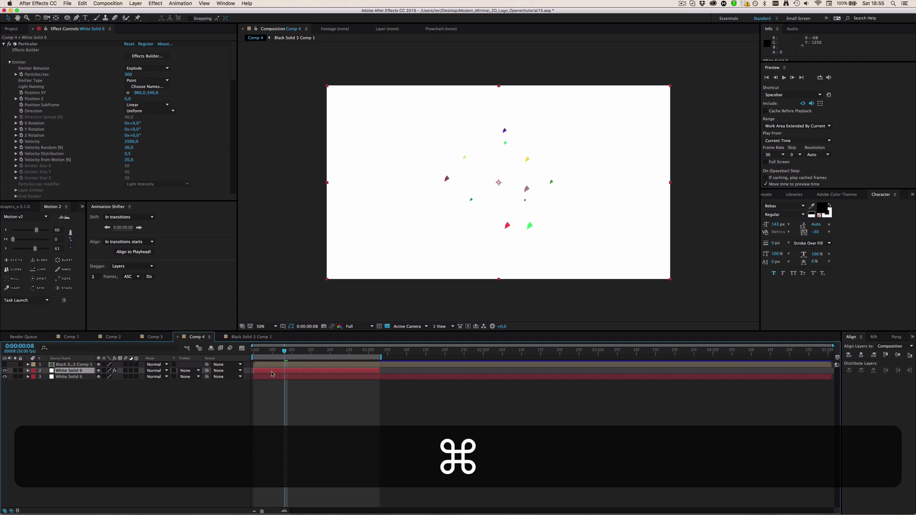
key("super+d")
key("super+d")
key("super+d")
Step: On the layer 4 copy of White Solid 6, set Particular's Rotate Z to 11° and change its Random Seed
left_click(273, 384)
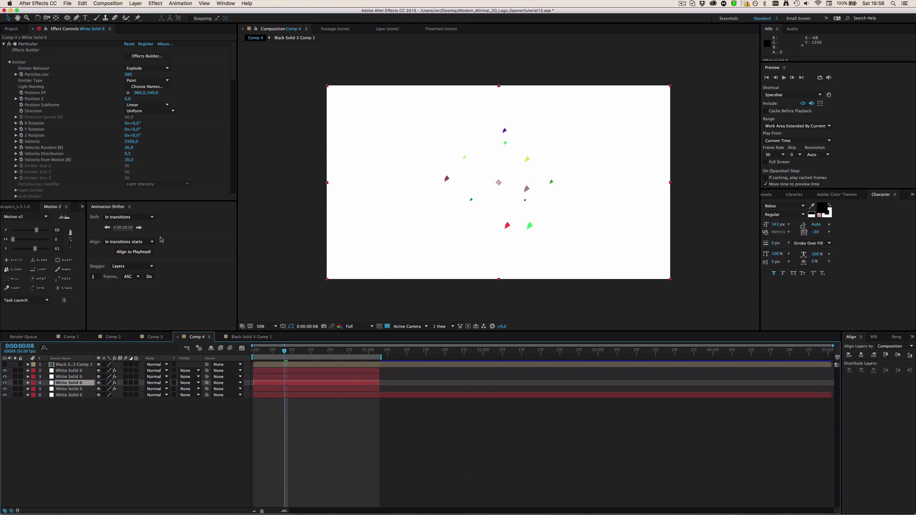
scroll(114, 160, "down", 5)
left_click(142, 191)
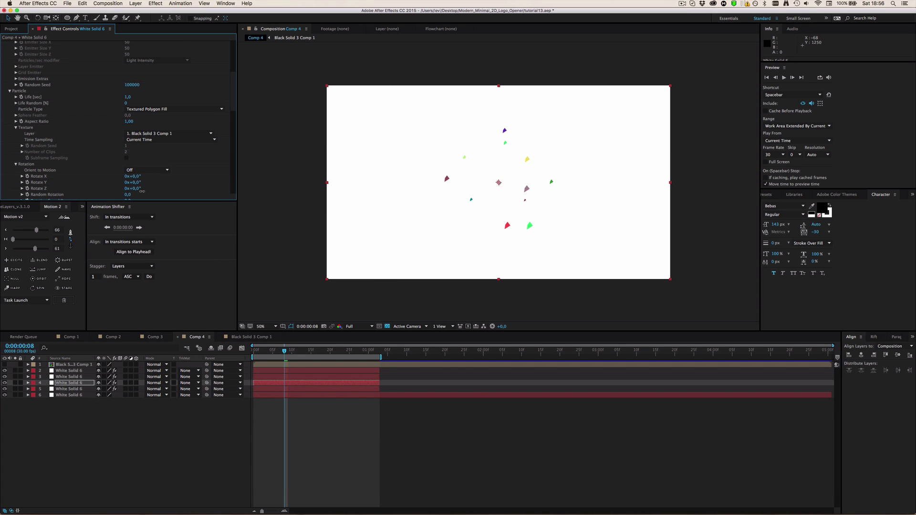
scroll(92, 148, "down", 1)
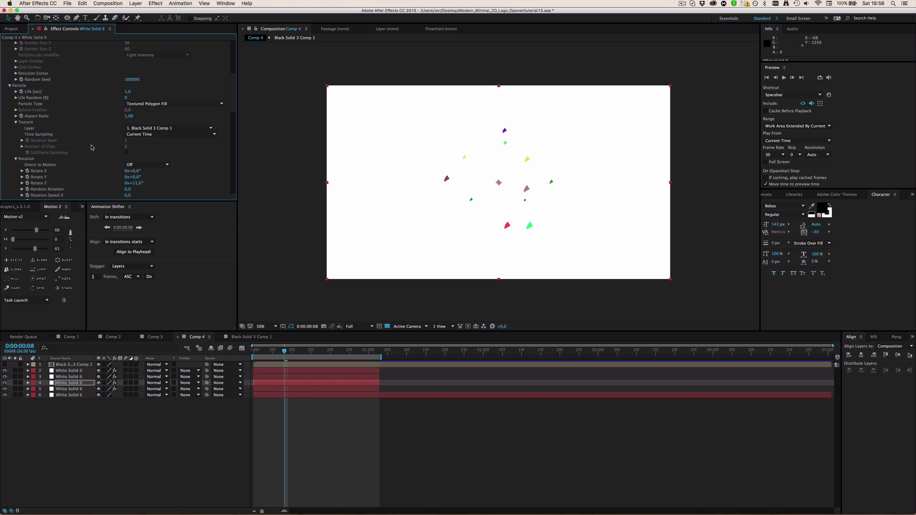
left_click_drag(129, 79, 176, 162)
Step: On the layer 3 copy of White Solid 6, change Particular's Rotate Z and Random Seed
left_click(285, 376)
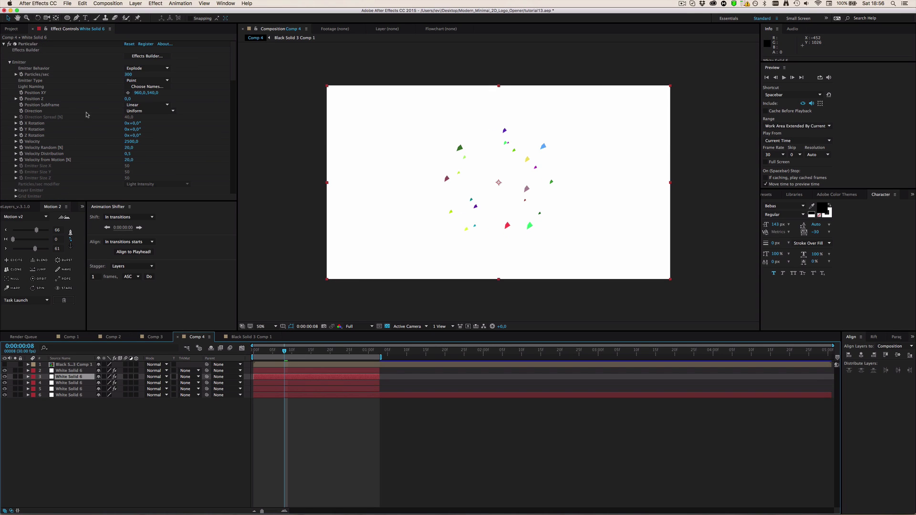
scroll(88, 115, "down", 3)
scroll(121, 129, "down", 10)
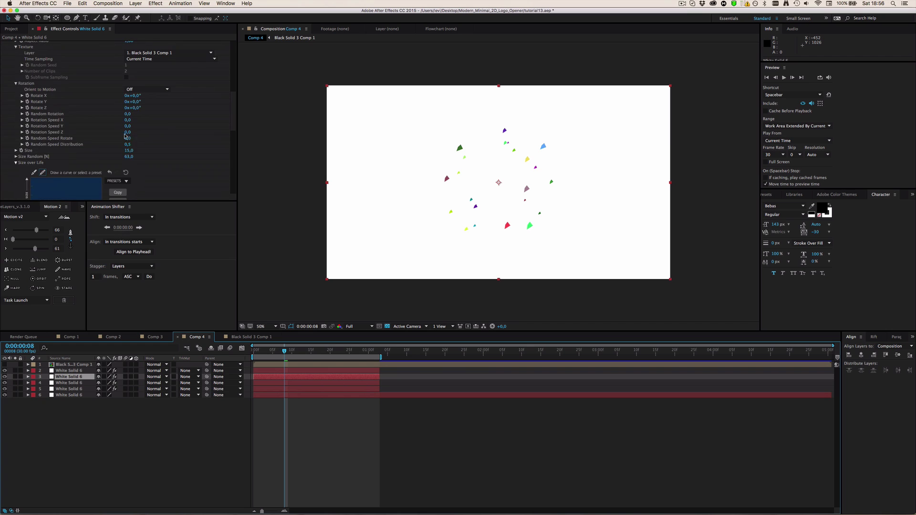
left_click_drag(132, 107, 141, 109)
scroll(158, 114, "down", 5)
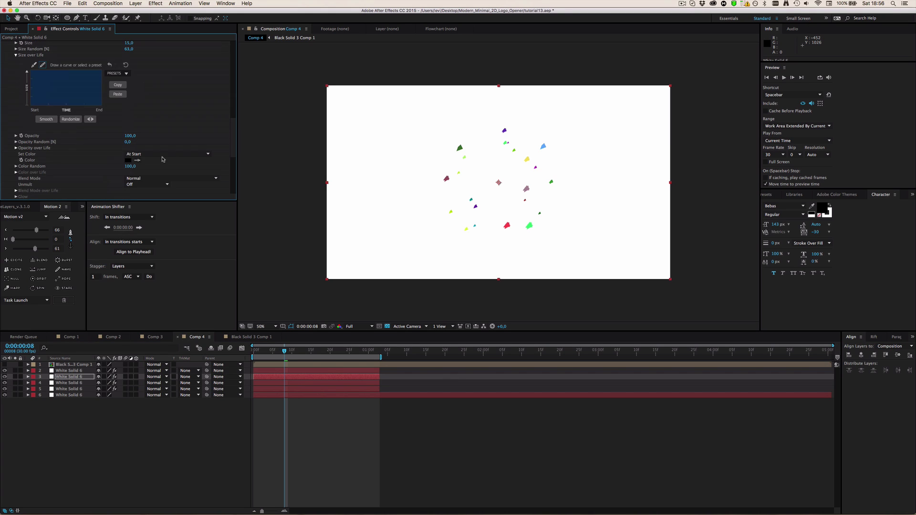
scroll(176, 120, "up", 5)
scroll(167, 114, "up", 5)
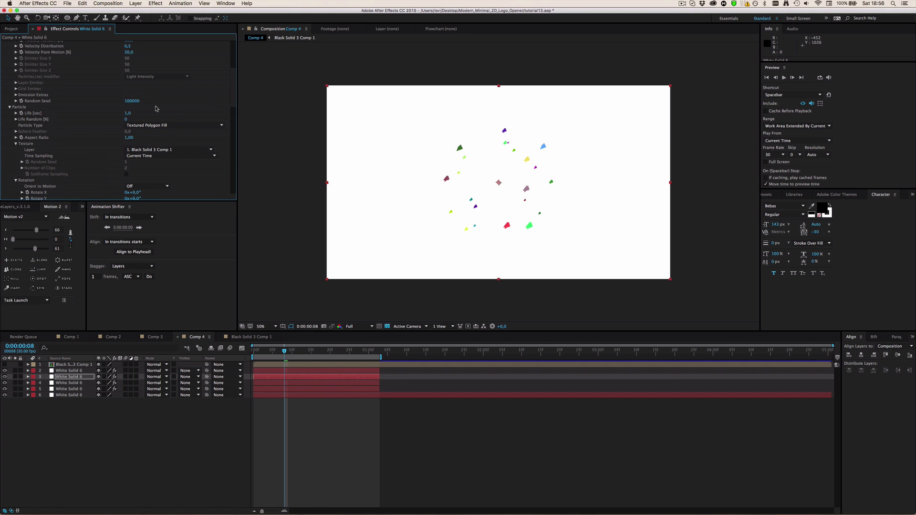
left_click_drag(133, 104, 113, 102)
Step: On the layer 2 copy of White Solid 6, change Particular's Rotate Z and set its Random Seed to 99320
left_click(283, 371)
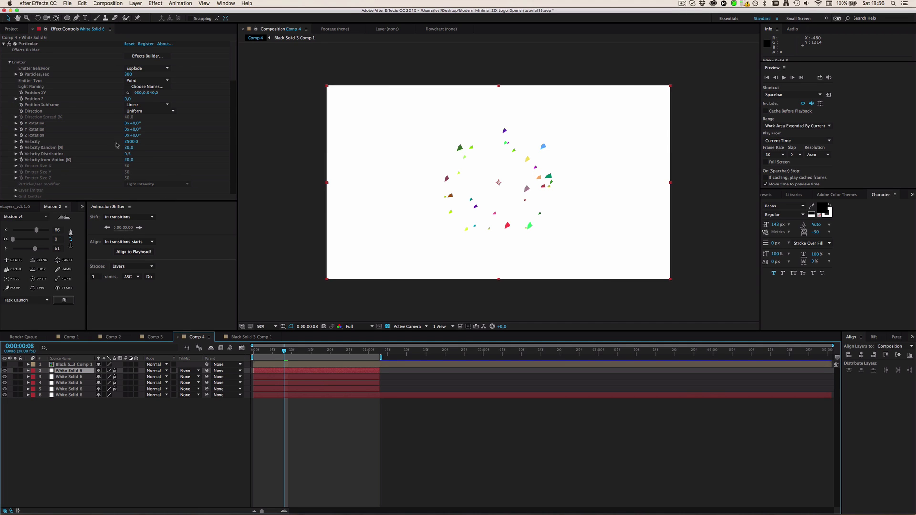
scroll(114, 119, "down", 8)
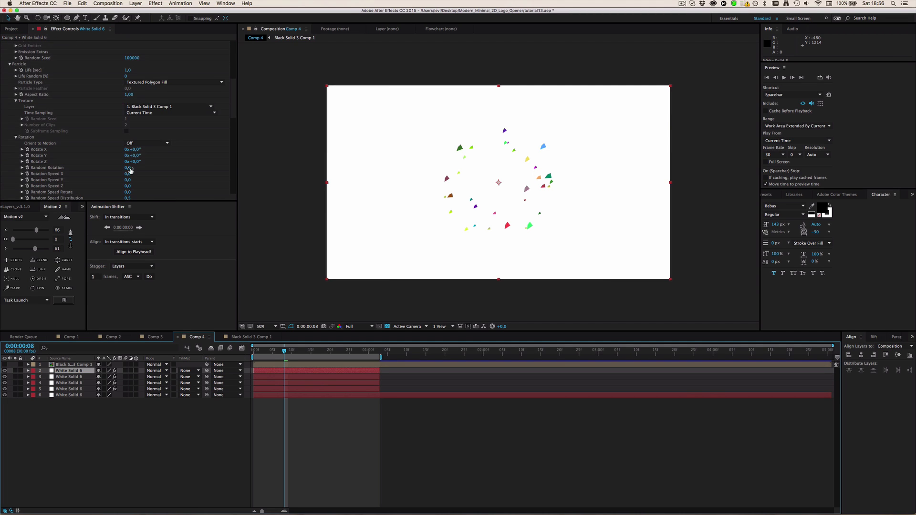
left_click_drag(138, 163, 141, 163)
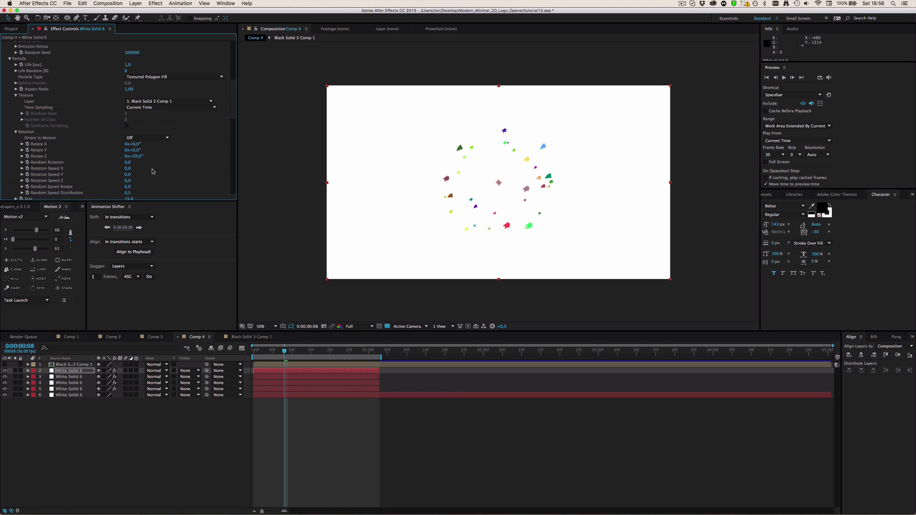
scroll(143, 165, "up", 7)
left_click_drag(127, 187, 114, 188)
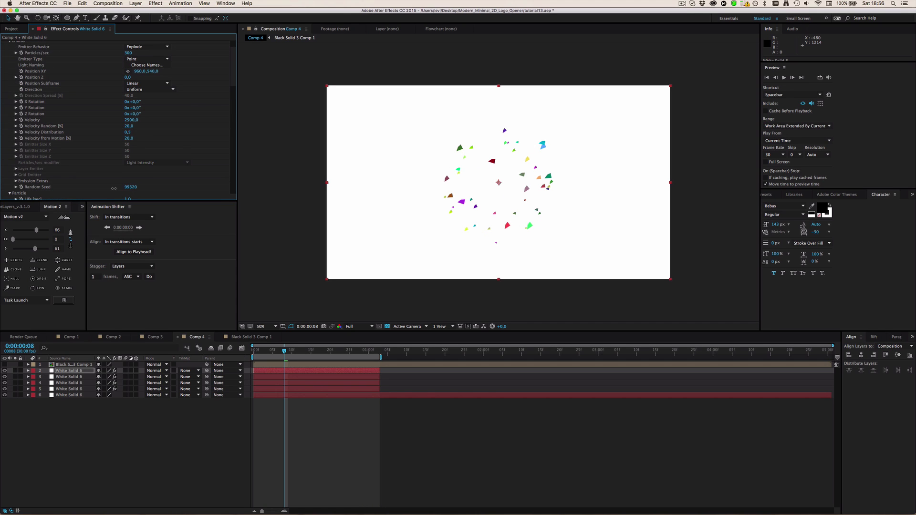
Step: Preview the triangle burst animation in Comp 4 with the varied particle layers
left_click(327, 426)
key("space")
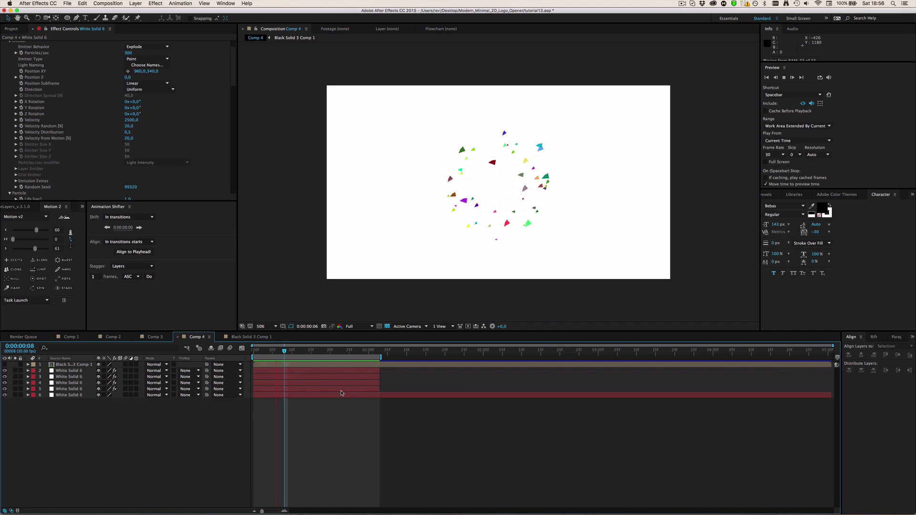
key("space")
Step: Duplicate the layer 5 White Solid 6 particle layer and set the copy's Particle Type to Circle (No DOF)
left_click(308, 389)
key("super+d")
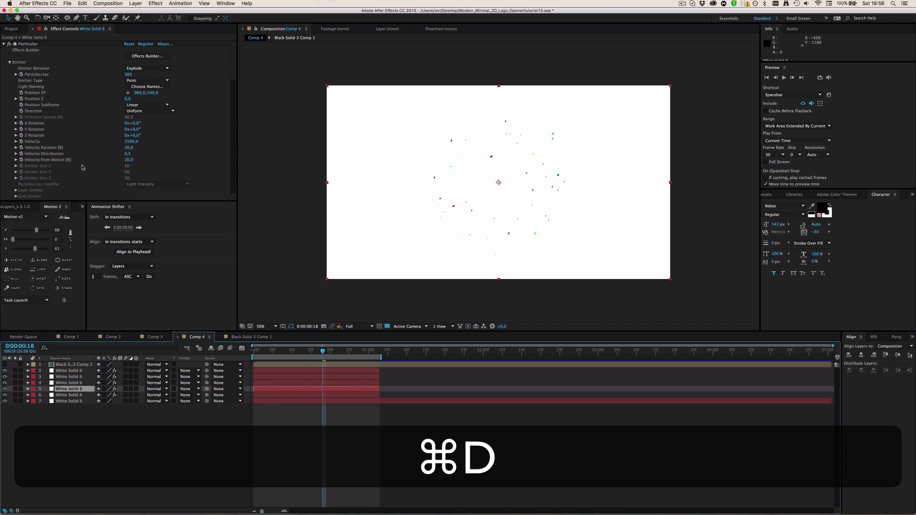
scroll(120, 152, "down", 6)
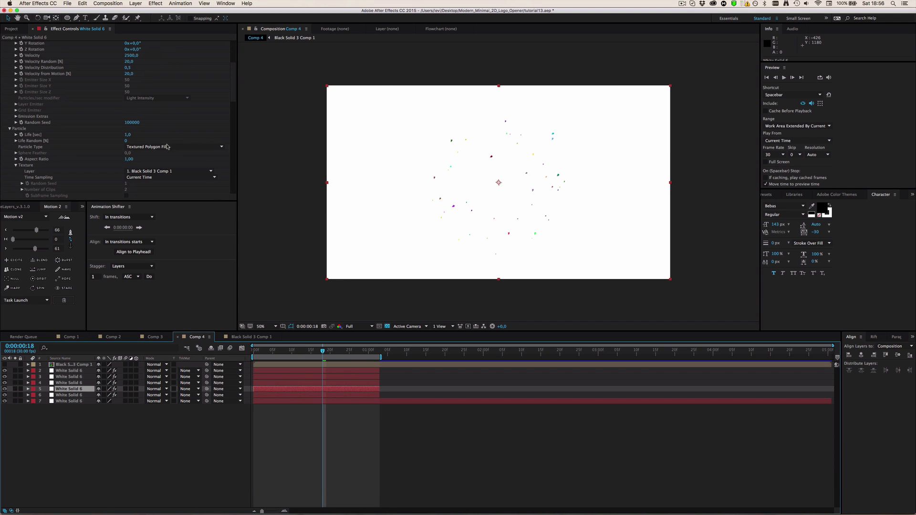
left_click(166, 146)
left_click(170, 238)
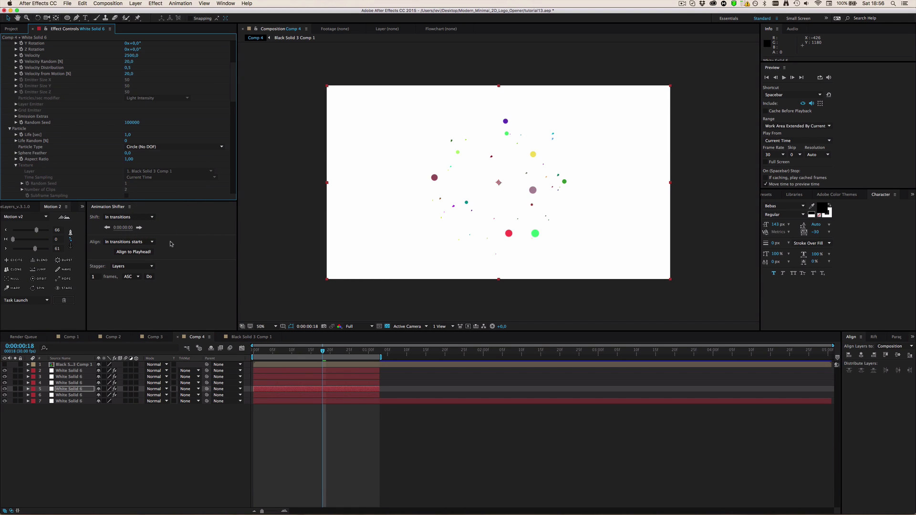
Step: Draw a descending Size over Life curve for the circle particles and preview the burst
scroll(83, 153, "down", 8)
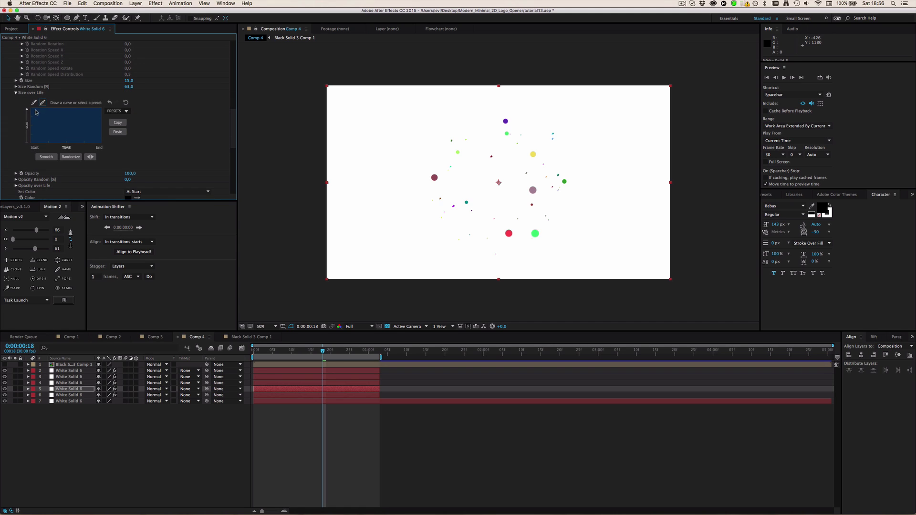
mouse_move(51, 115)
left_mouse_down()
mouse_move(104, 149)
mouse_move(83, 127)
mouse_move(106, 151)
left_mouse_up()
left_click(334, 439)
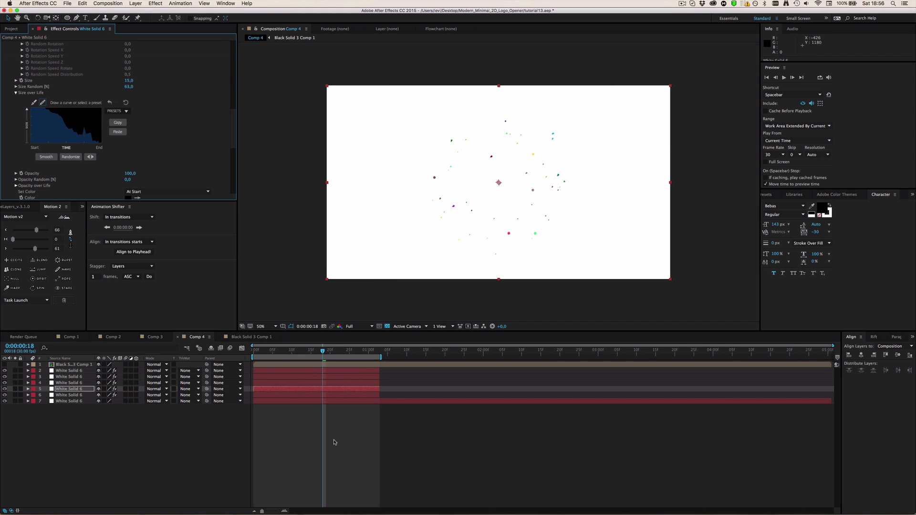
key("space")
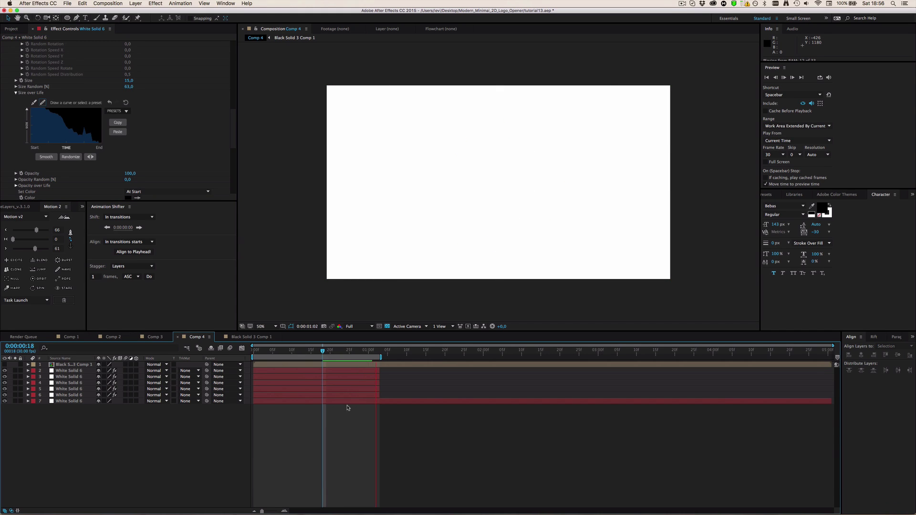
left_click(345, 394)
key("space")
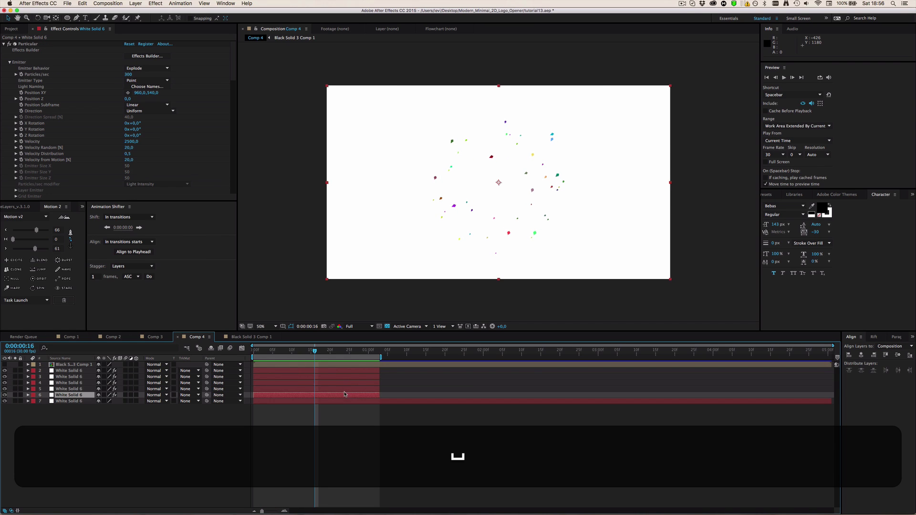
Step: Redraw the circle layer's Size over Life curve to hold full size early and slope down to zero, and smooth it
left_click(330, 389)
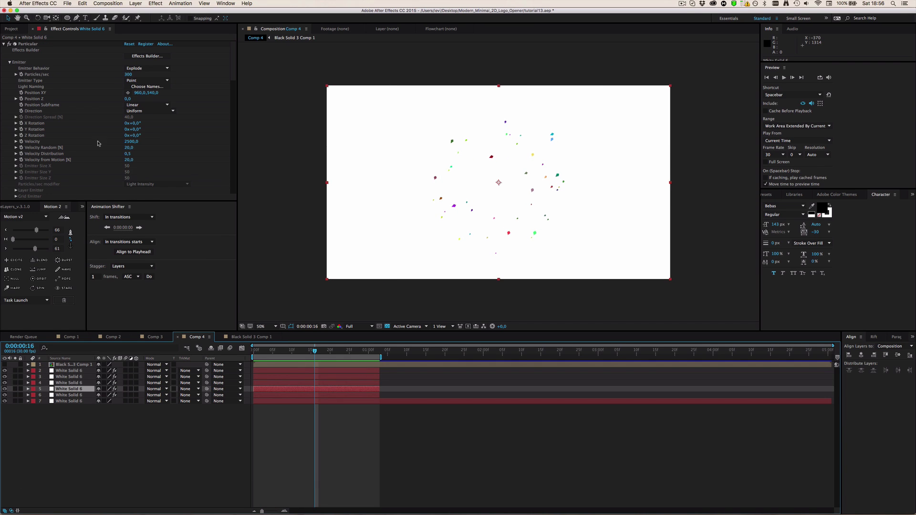
scroll(98, 143, "down", 10)
mouse_move(70, 111)
left_mouse_down()
mouse_move(101, 126)
mouse_move(45, 92)
mouse_move(90, 117)
left_mouse_up()
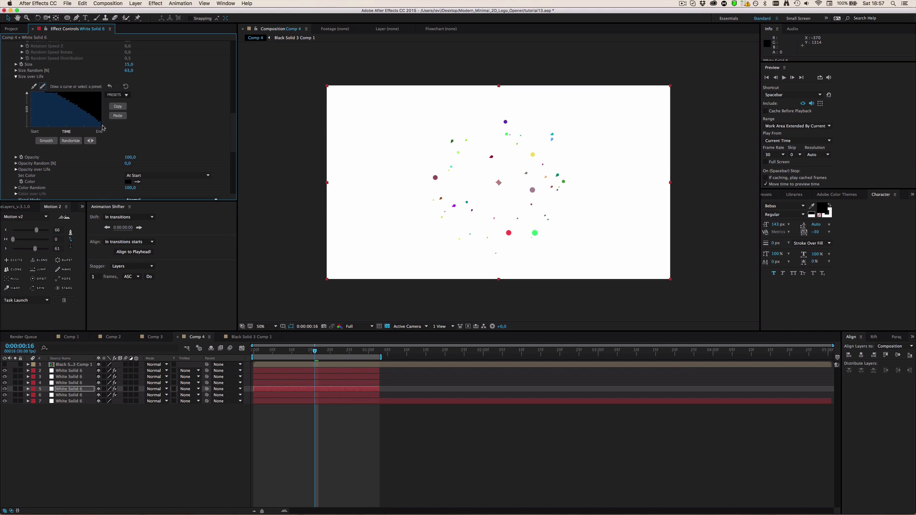
left_click(46, 140)
Step: Duplicate the circle particle layer and set the copy's Random Seed to 99730
key("super+d")
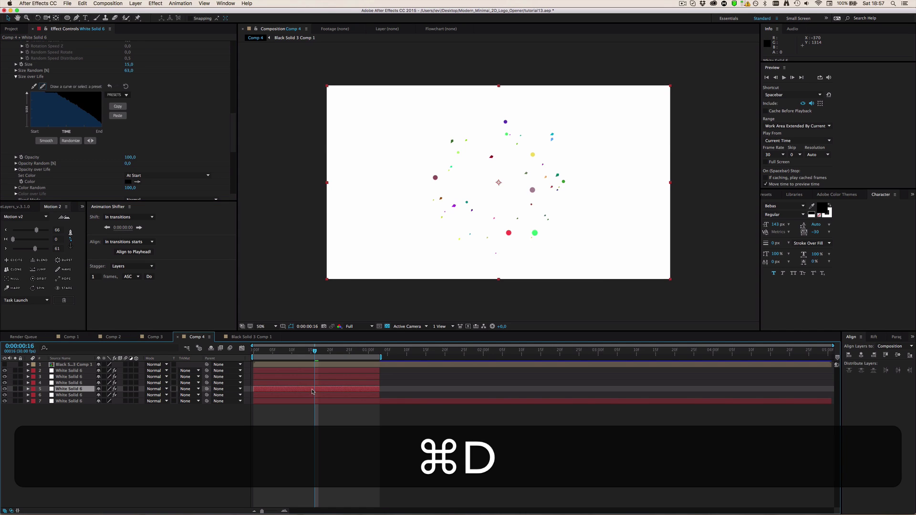
scroll(113, 151, "down", 3)
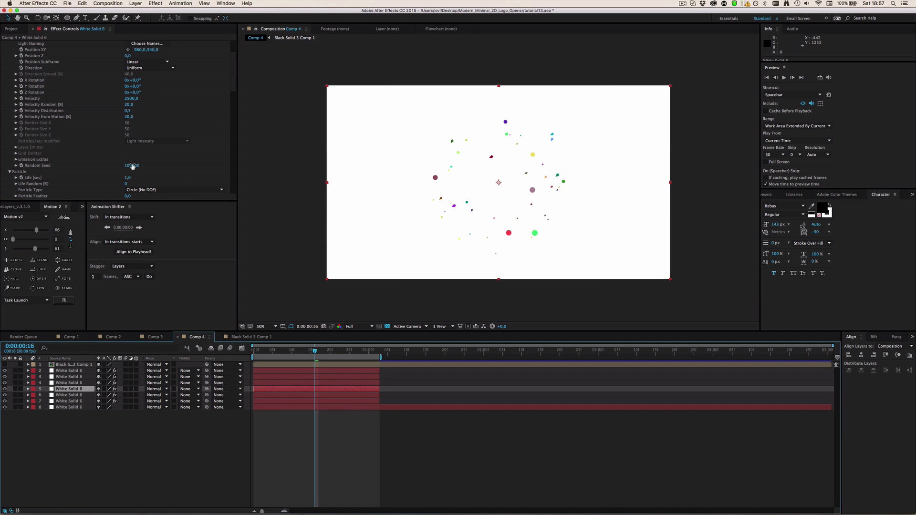
left_click_drag(133, 166, 96, 166)
Step: Preview the combined triangle and circle burst in Comp 4, and scrub back towards the start of the animation
left_click(299, 418)
key("space")
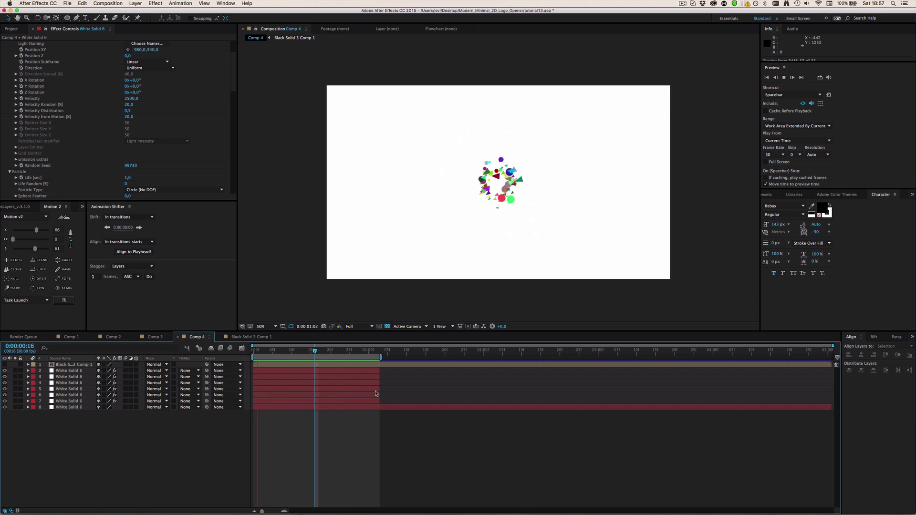
left_click(336, 402)
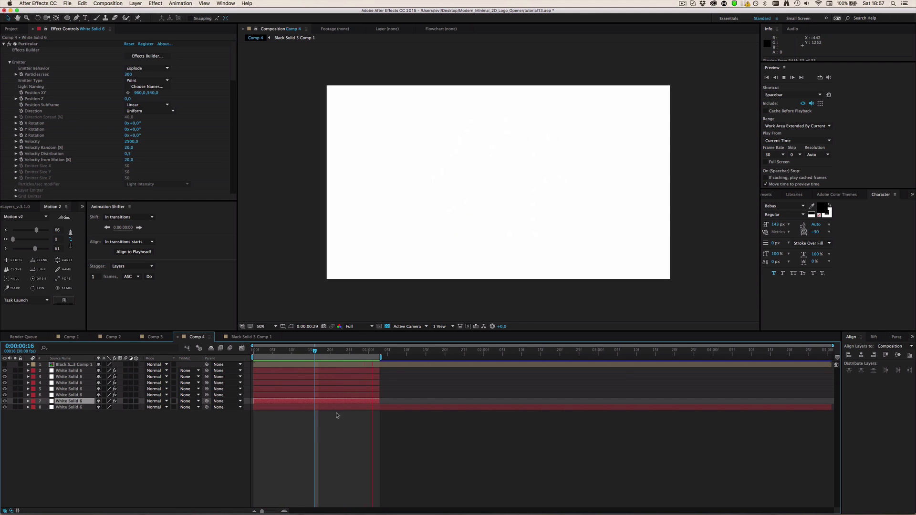
left_click(339, 416)
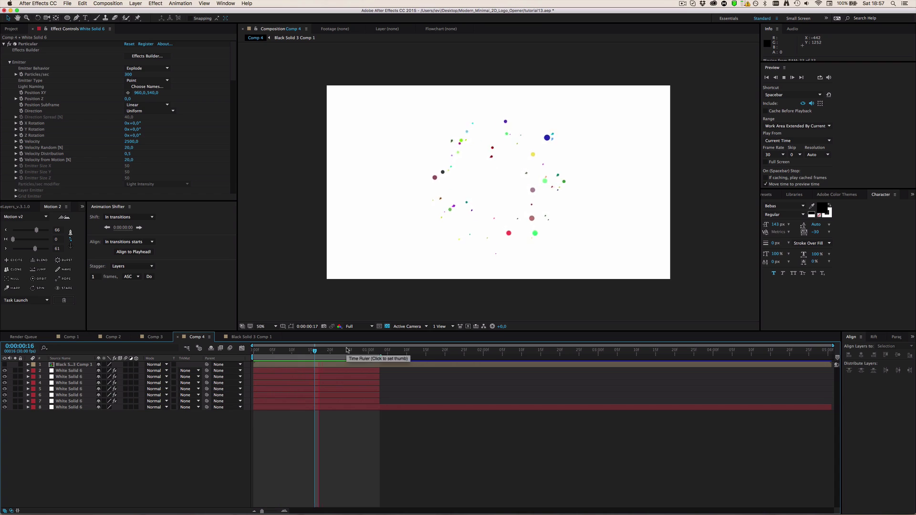
key("space")
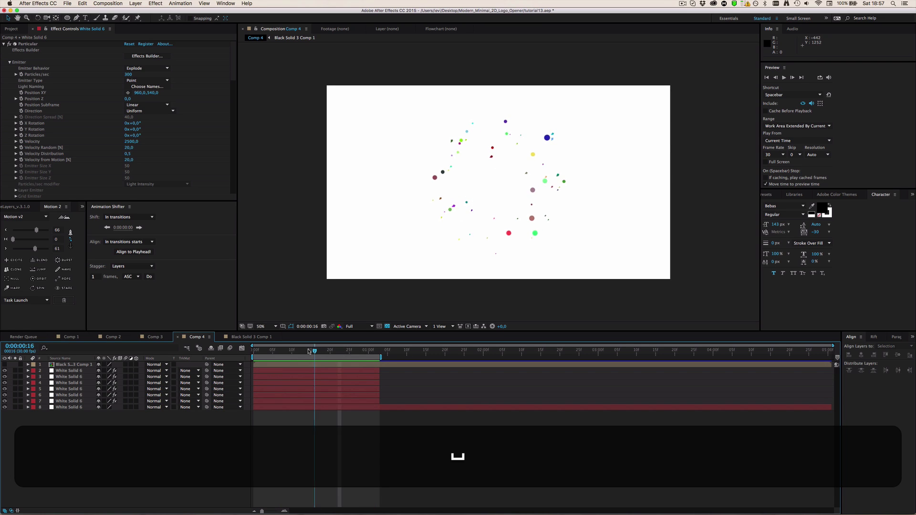
left_click_drag(333, 351, 262, 352)
Step: Look through Comp 3 and Comp 1, and play the logo animation in Comp 2
left_click(158, 337)
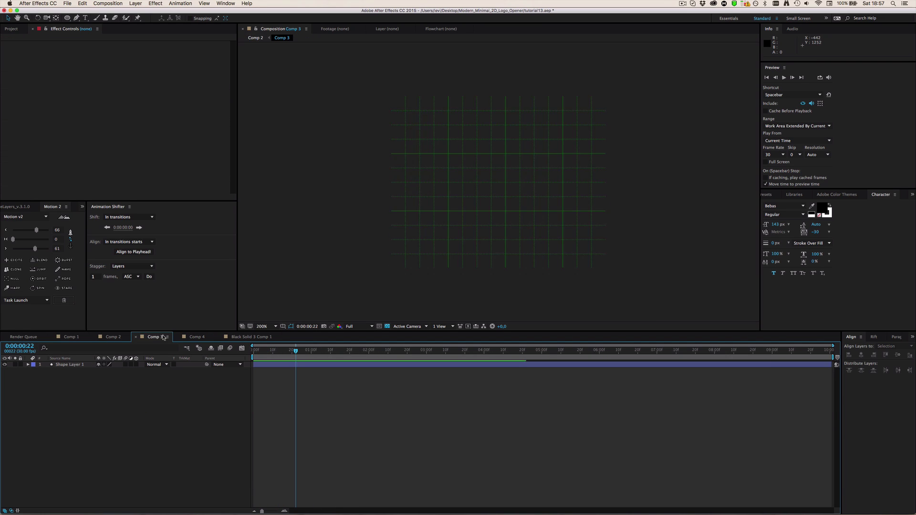
left_click(119, 338)
left_click(77, 337)
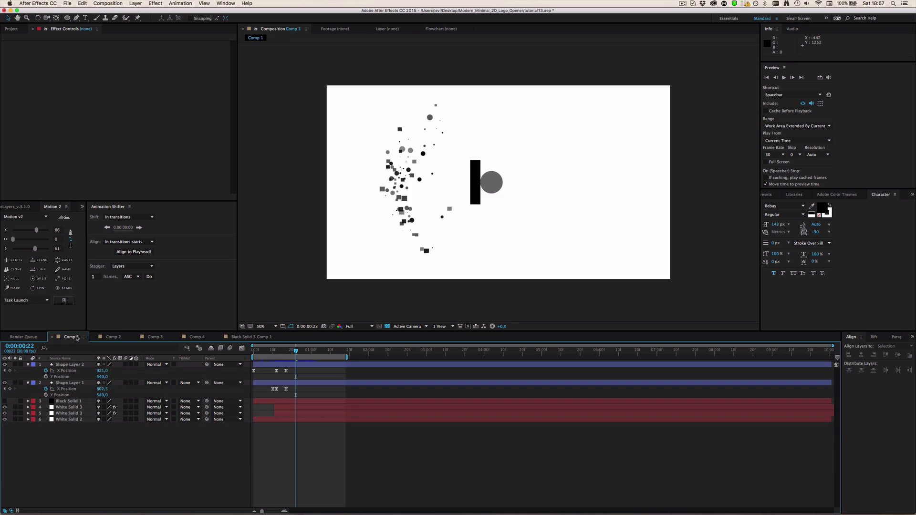
left_click(114, 339)
key("space")
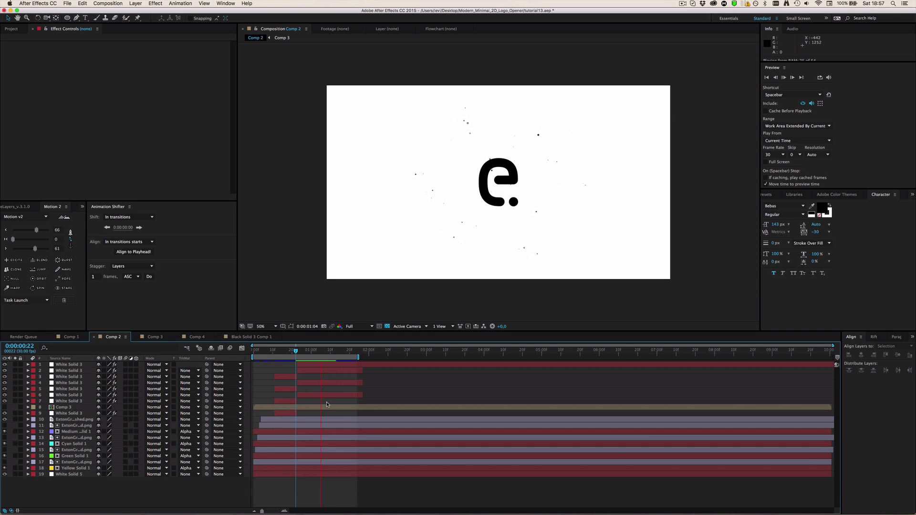